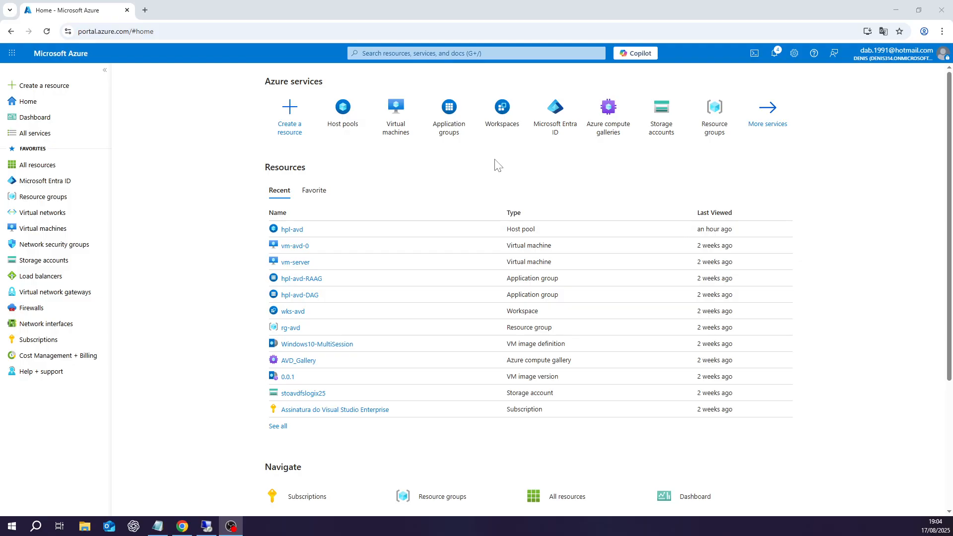
Step: Open the Virtual machines list and go to the vm-avd-0 overview page
click(41, 232)
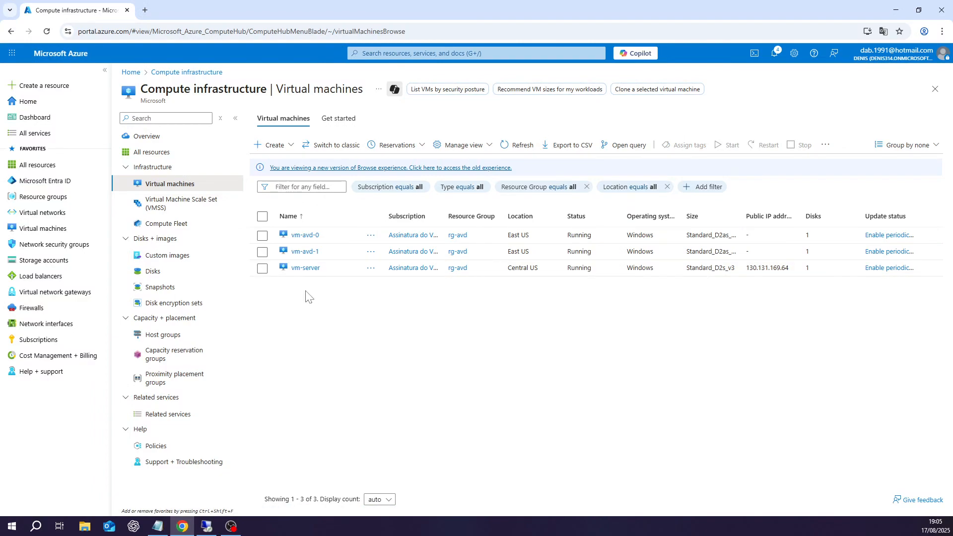
mouse_move(208, 529)
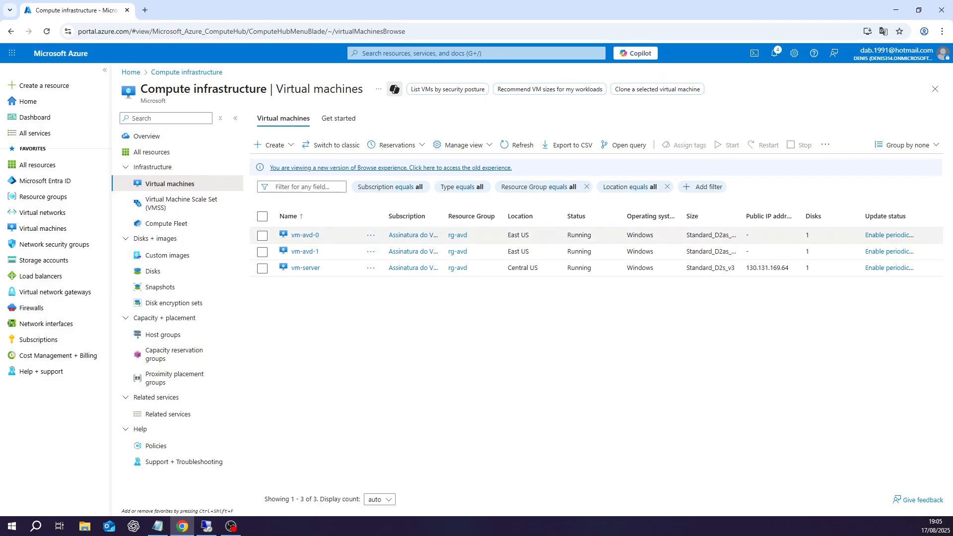
click(305, 239)
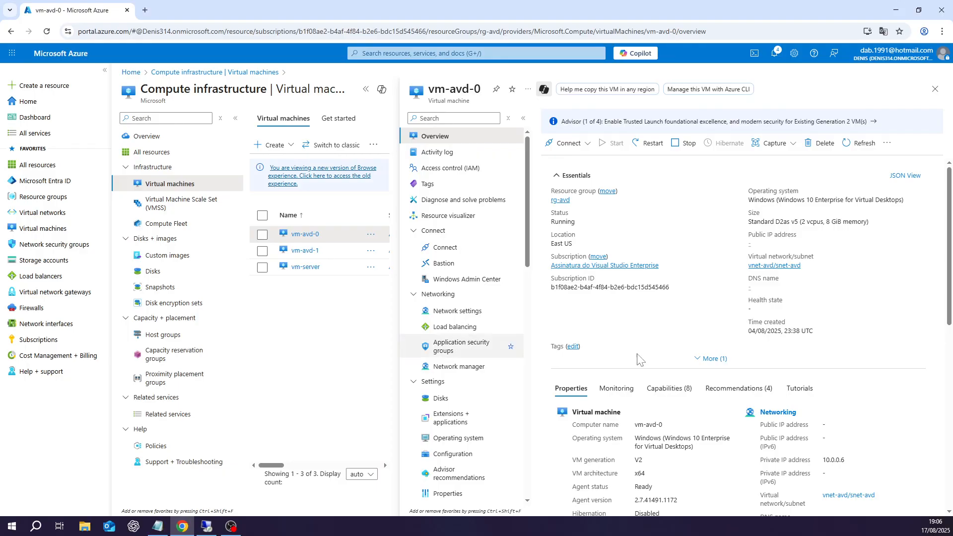
Step: Select and copy vm-avd-0's private IP address 10.0.0.6 from the overview
drag(846, 460, 822, 460)
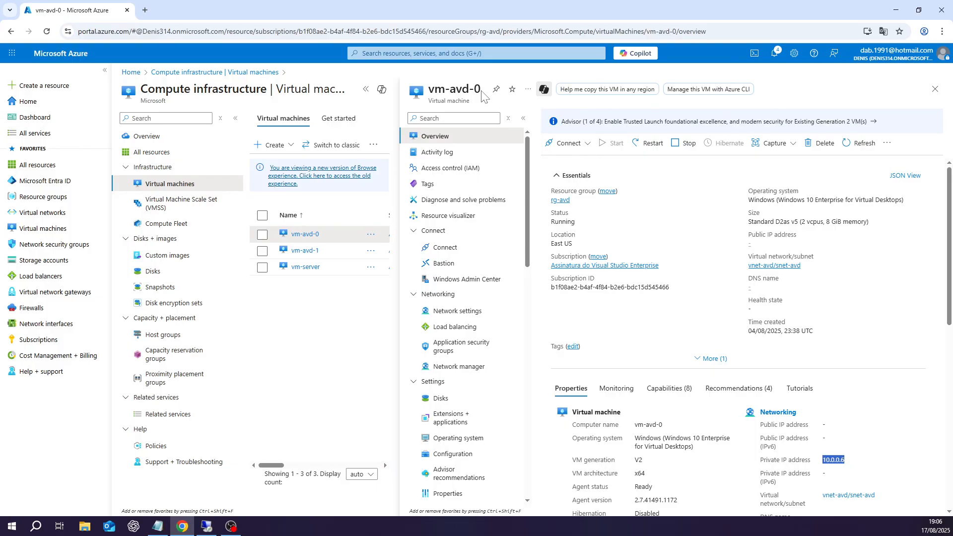
mouse_move(482, 96)
mouse_down()
mouse_move(445, 94)
mouse_move(481, 92)
mouse_up()
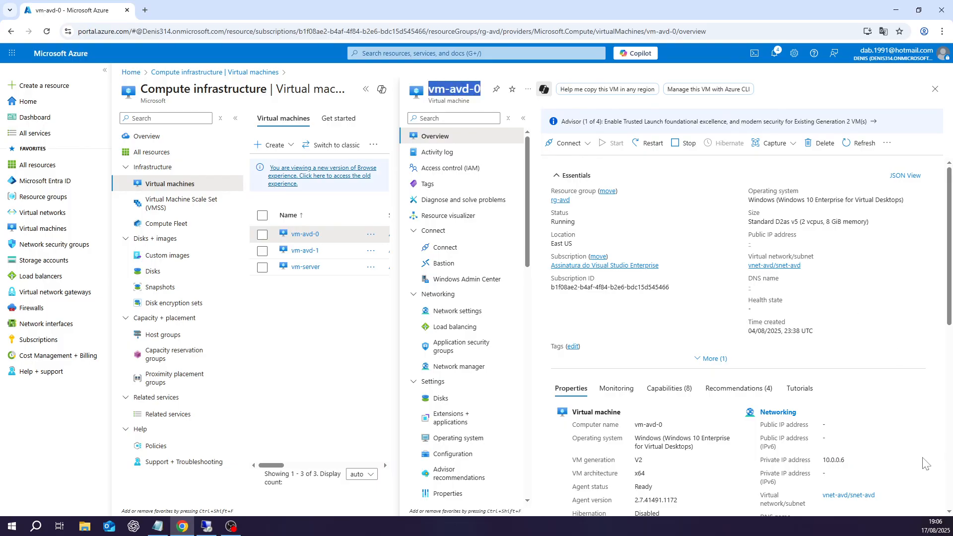
drag(850, 464, 822, 463)
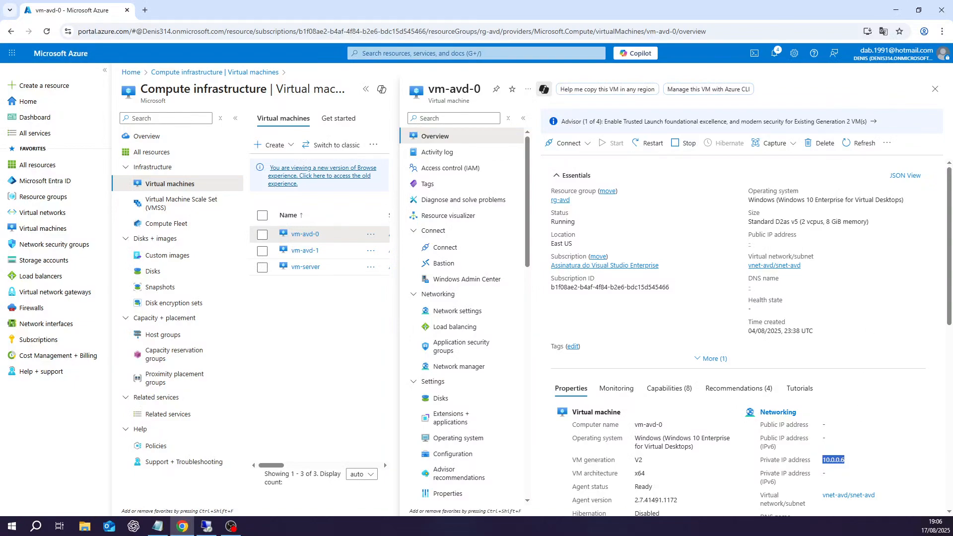
right_click(837, 461)
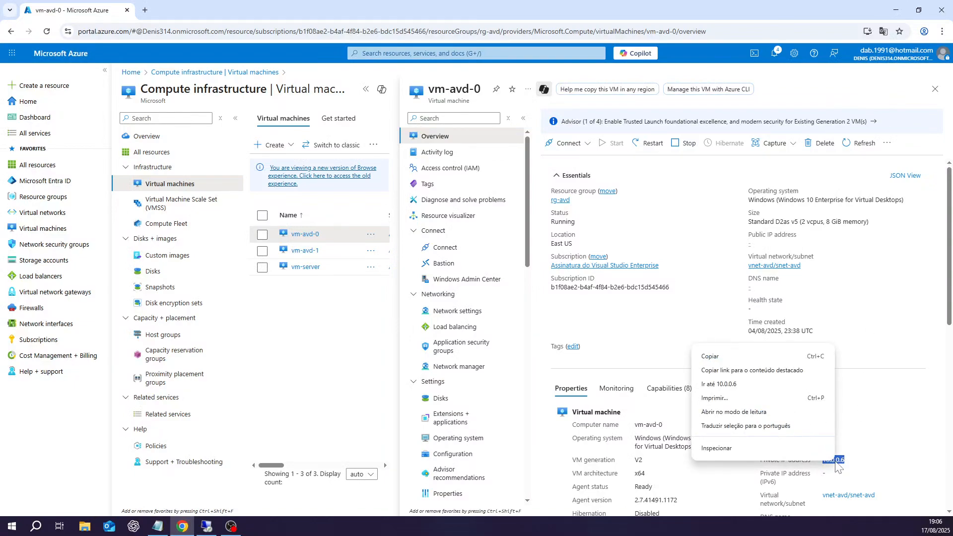
click(711, 365)
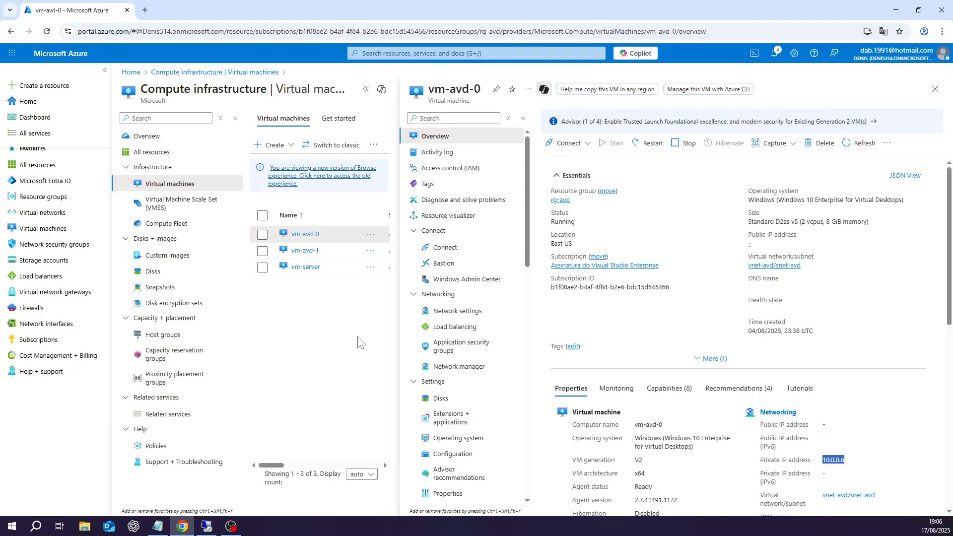
Step: In the remote session, search for mstsc and launch Remote Desktop Connection
click(206, 526)
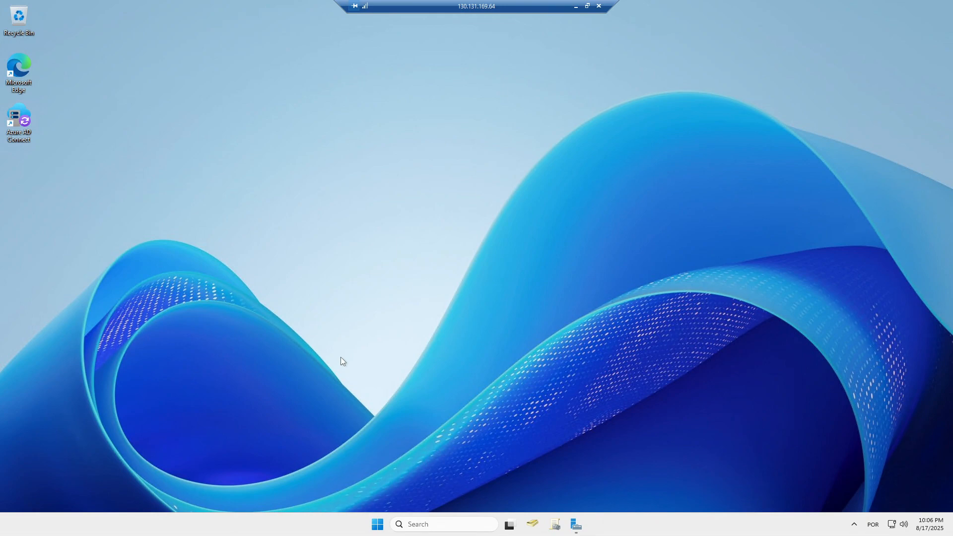
click(418, 525)
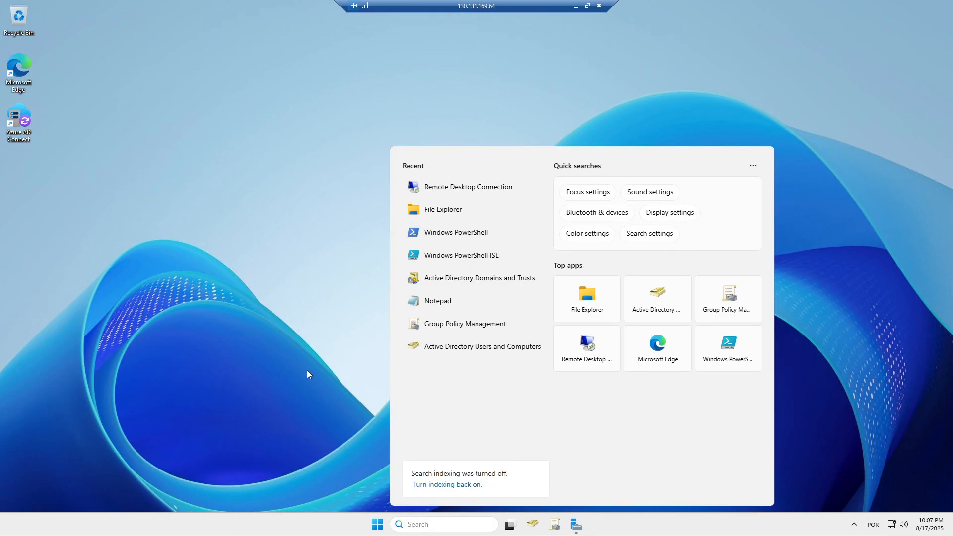
text(mstsc)
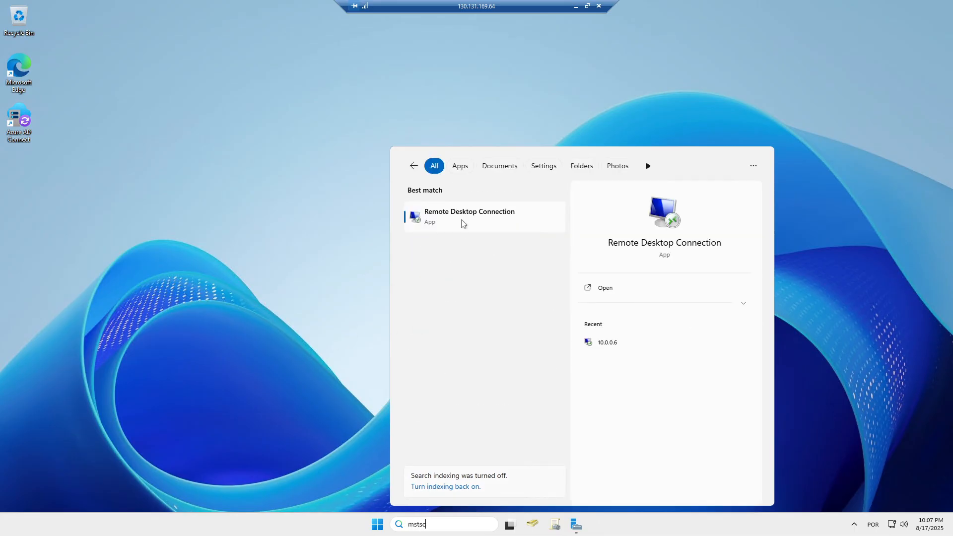
click(473, 223)
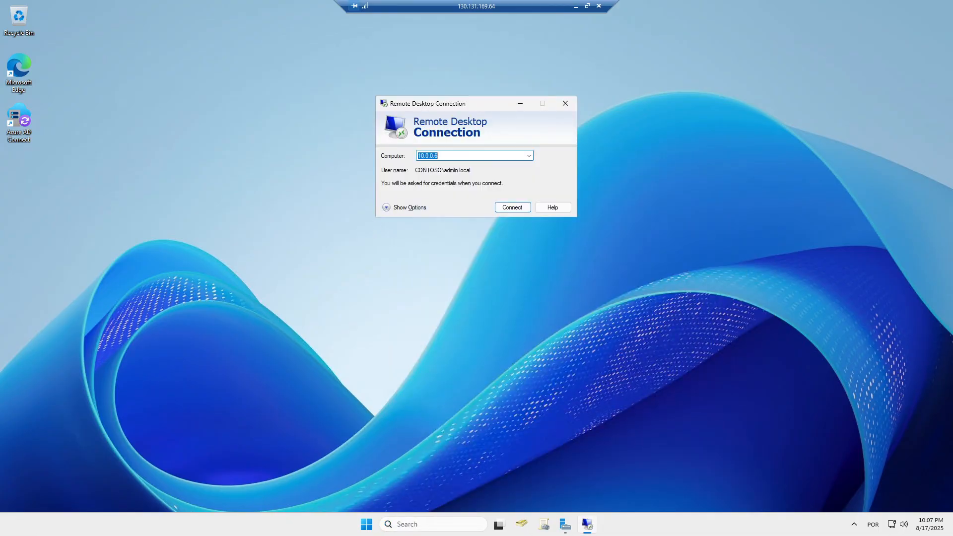
Step: Clear the prefilled address from the Computer field
key(BackSpace)
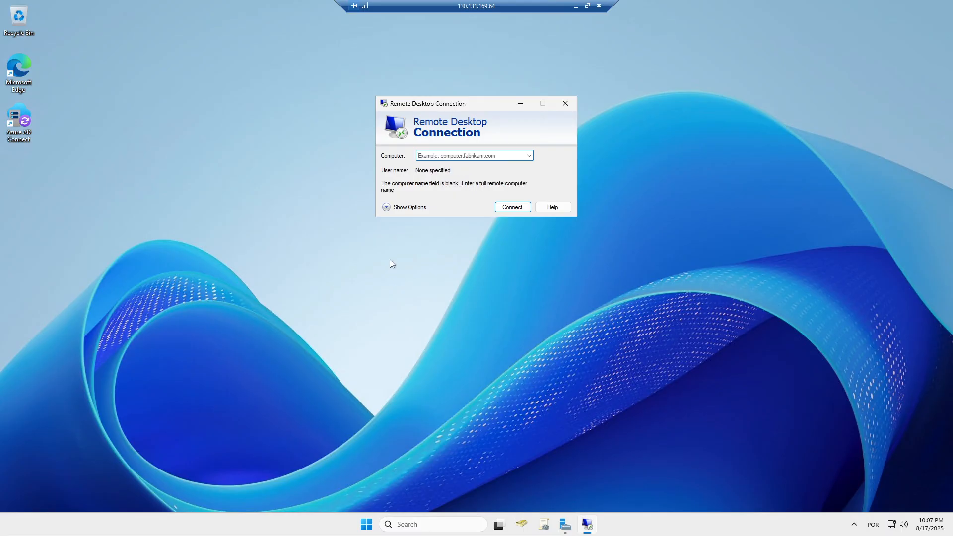
text(1)
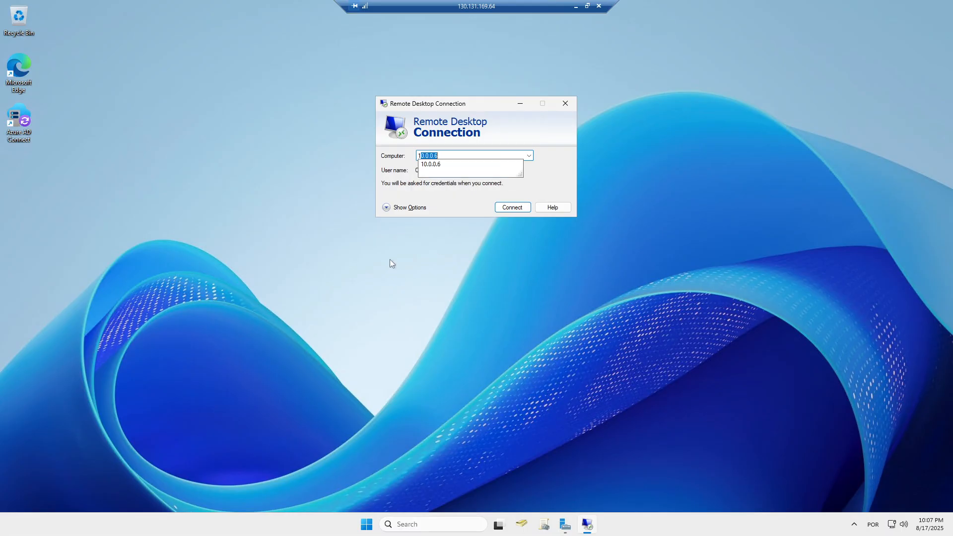
key(BackSpace)
key(BackSpace)
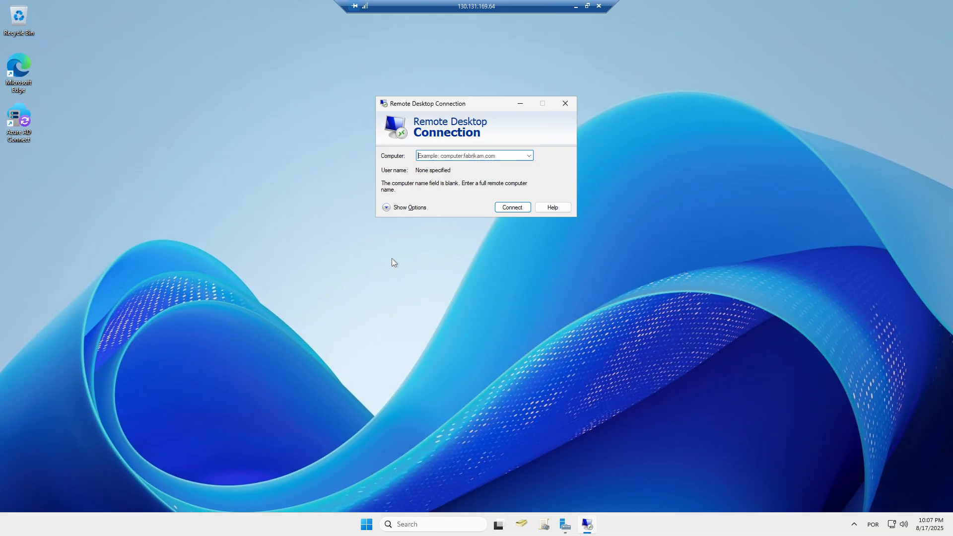
click(442, 156)
key(BackSpace)
Step: Re-copy 10.0.0.6 from the Azure portal and enter it as the computer to connect to
click(575, 7)
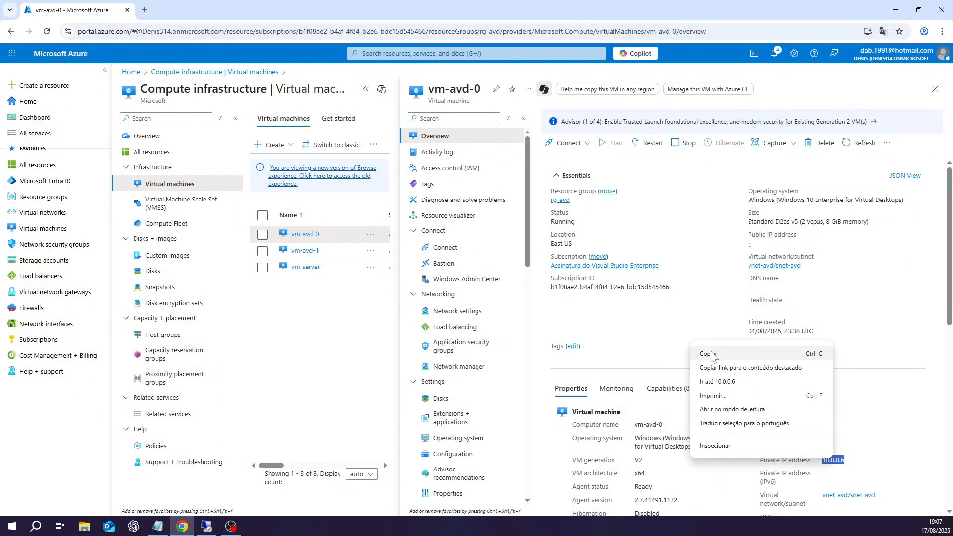
click(714, 355)
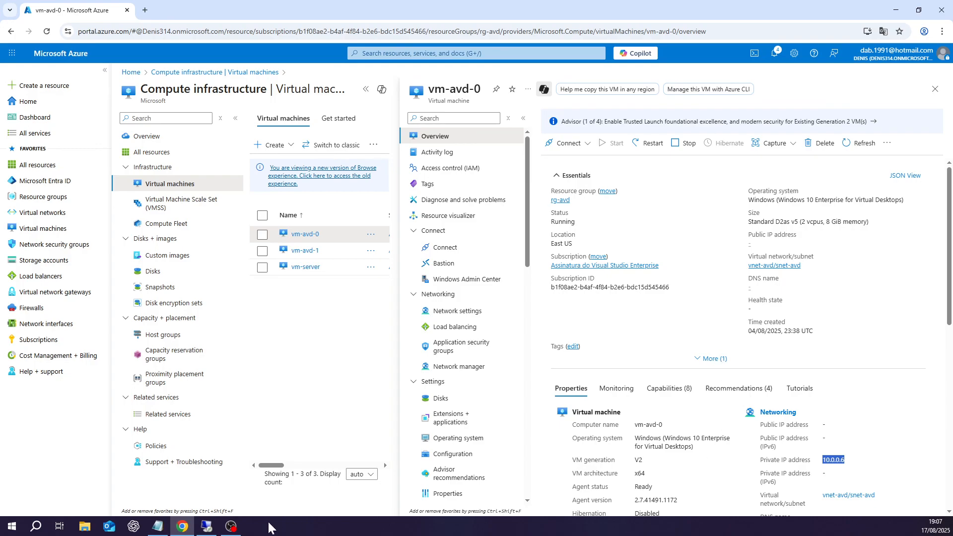
click(207, 526)
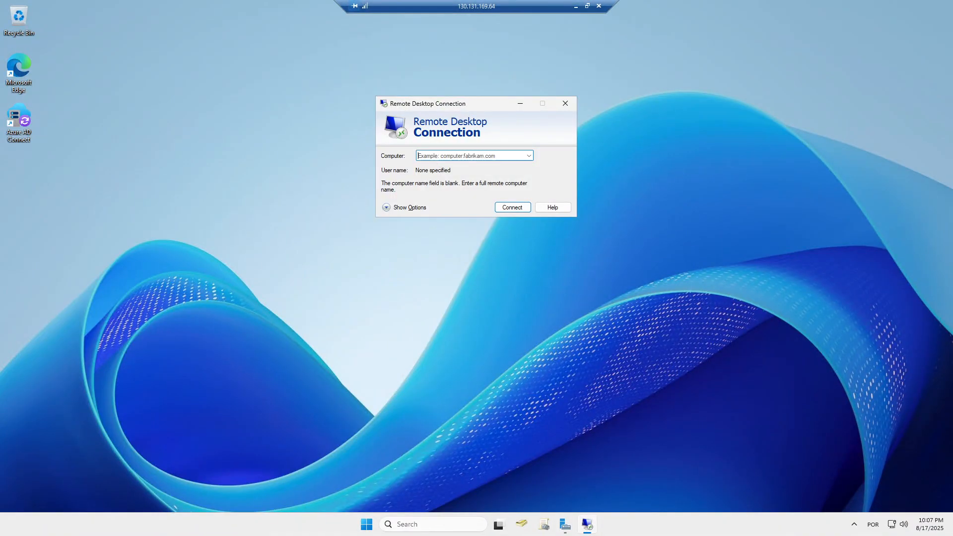
right_click(436, 157)
click(461, 201)
key(ctrl+v)
key(ctrl+a)
text(10.0.0.)
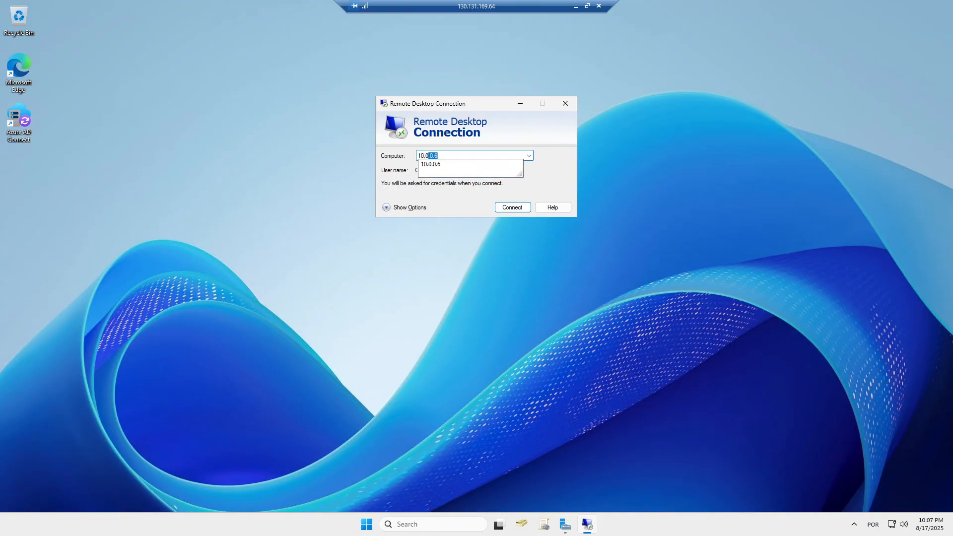
text(6)
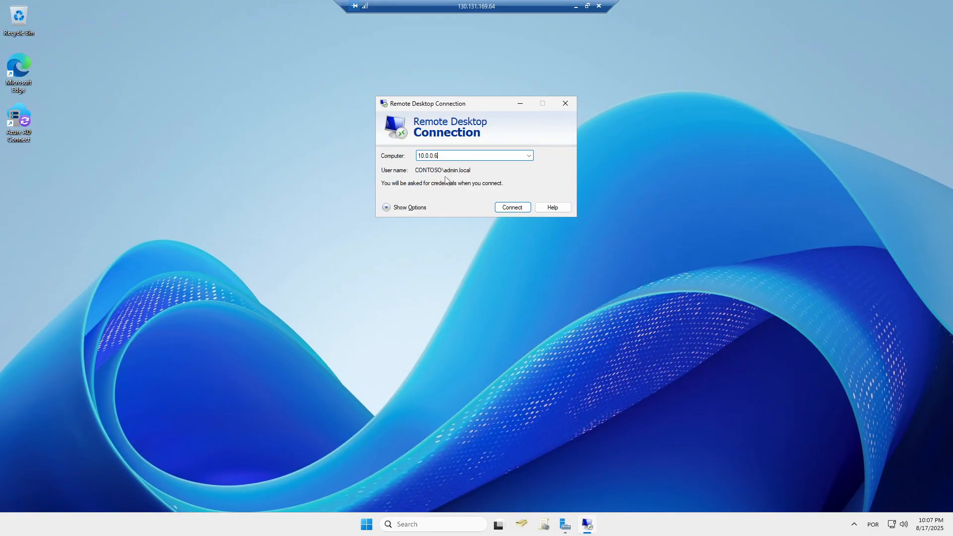
Step: Connect to 10.0.0.6 and sign in with the administrator password
click(511, 209)
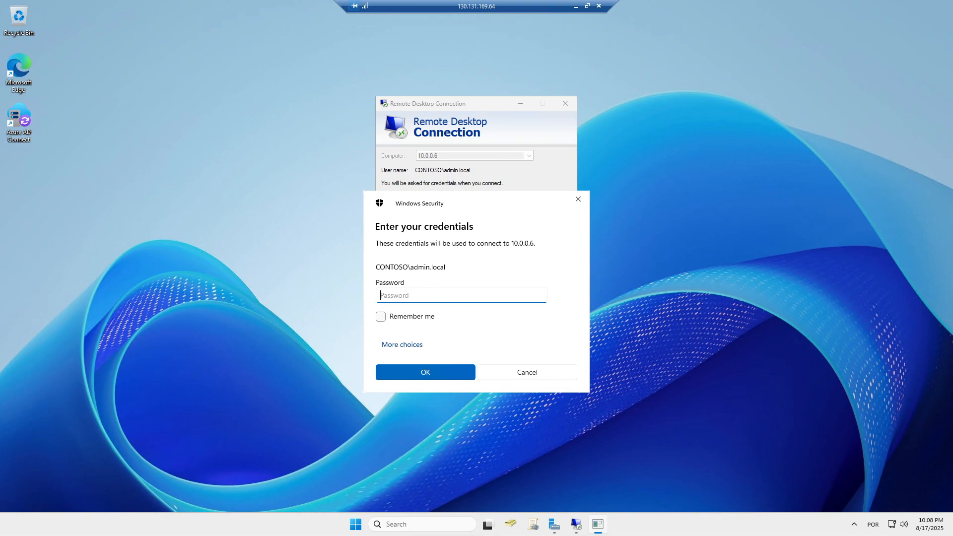
text(**************)
click(425, 372)
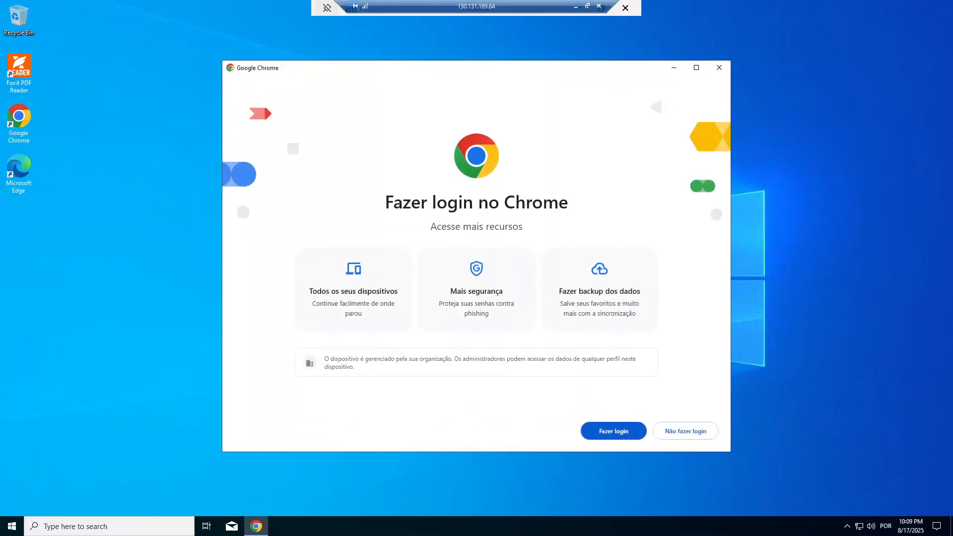
Step: Skip Chrome's sign-in and default-browser prompts, acknowledge the ad notice, and maximize Chrome
click(686, 432)
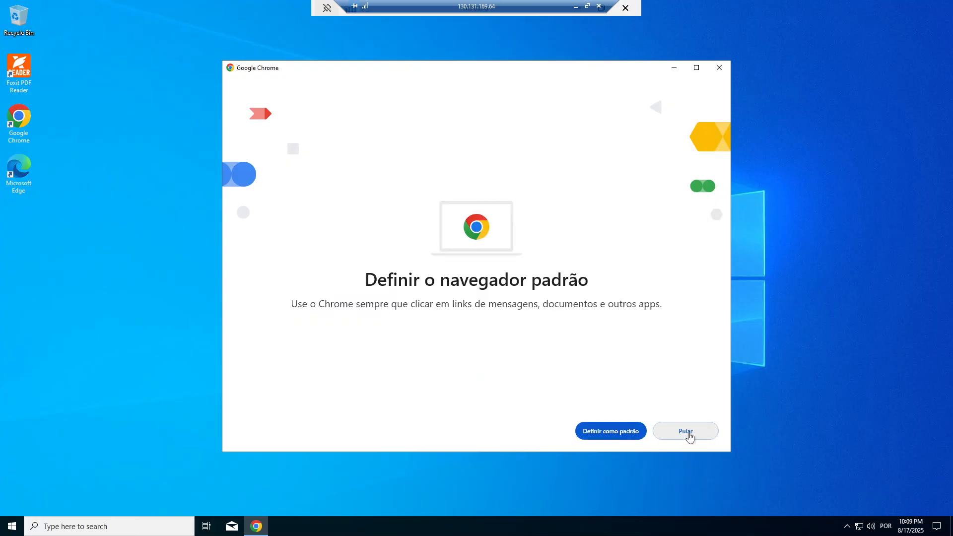
click(686, 433)
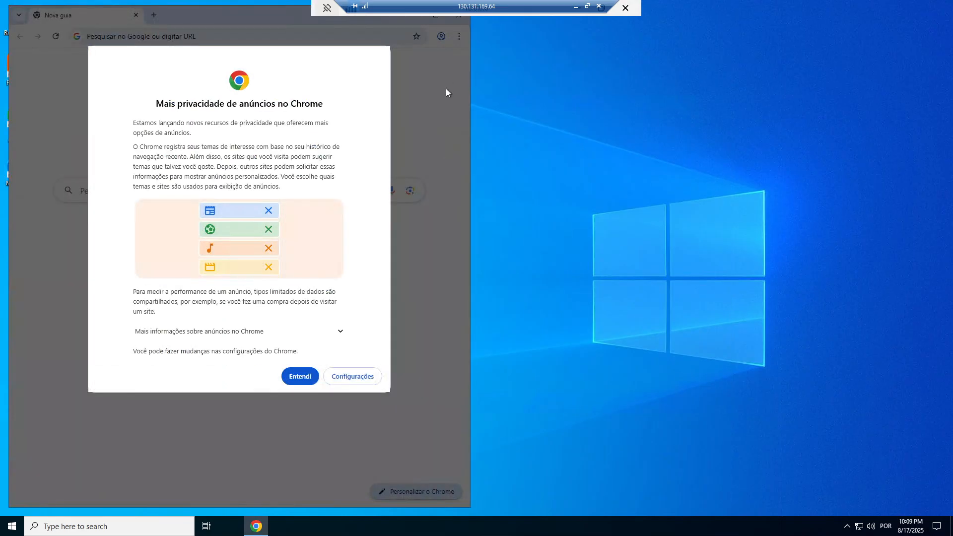
click(300, 381)
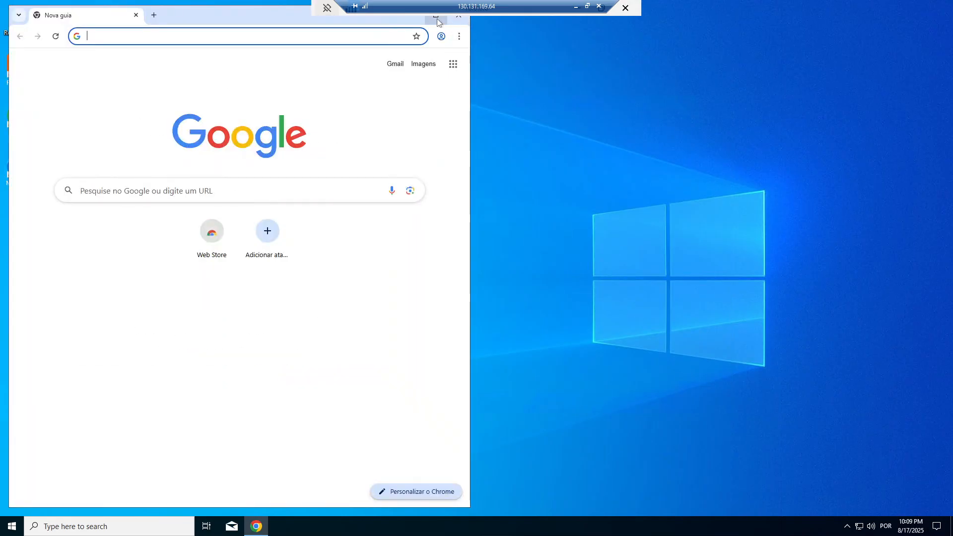
click(437, 18)
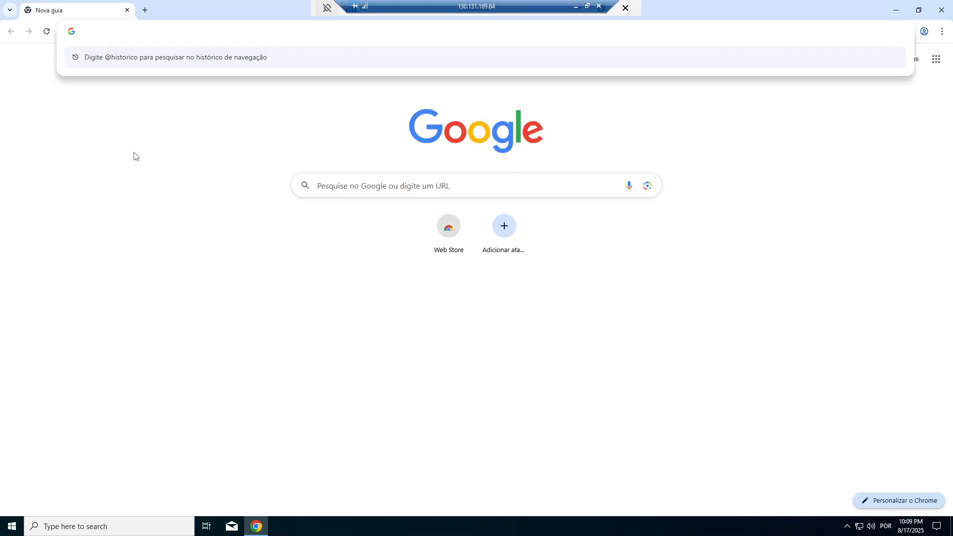
Step: Search 'fslogix download' and follow the install article's latest-version link to FSLogix 25.06
text(fslogix )
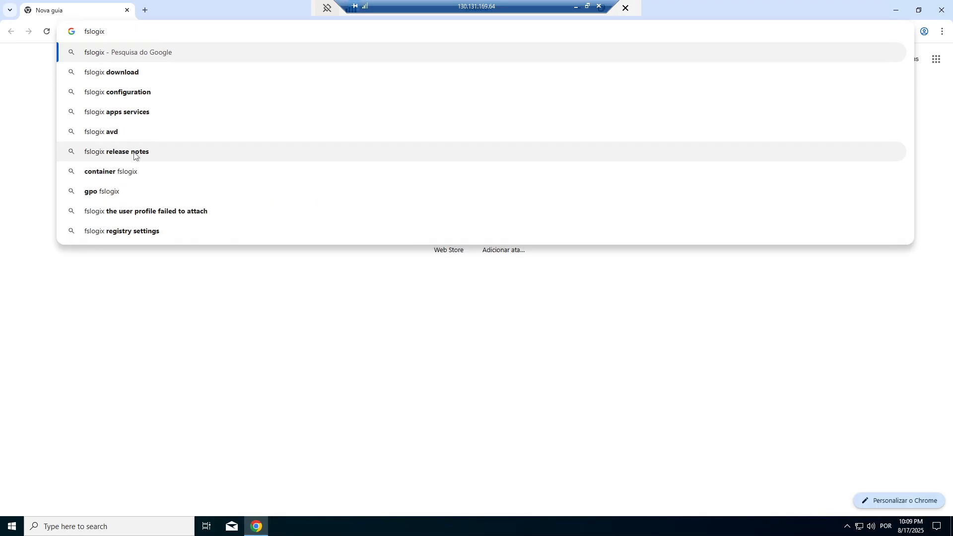
text(download)
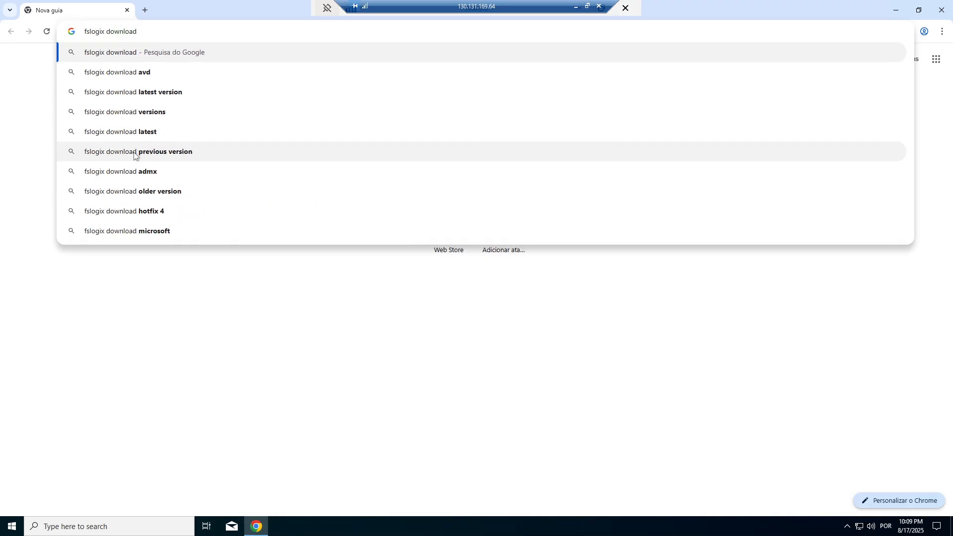
key(Return)
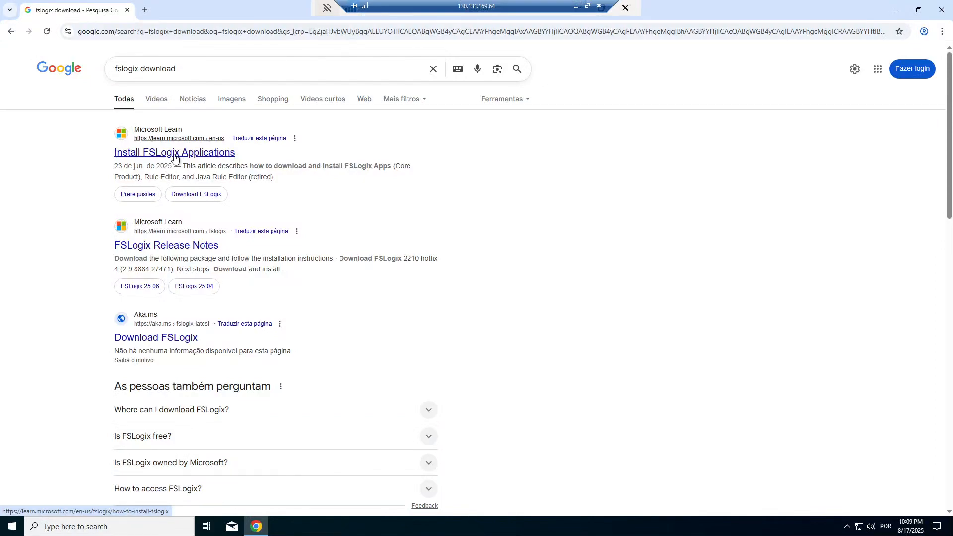
click(175, 154)
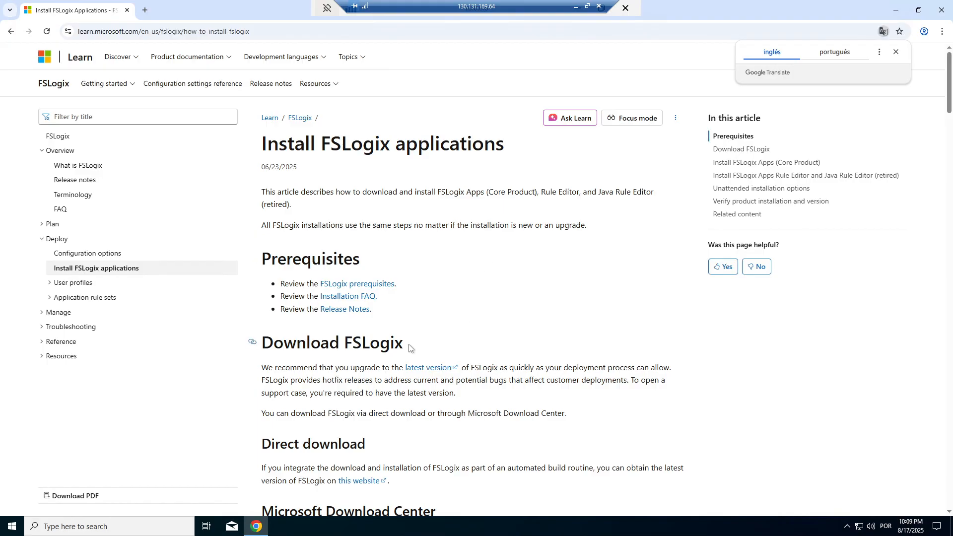
drag(409, 348, 261, 347)
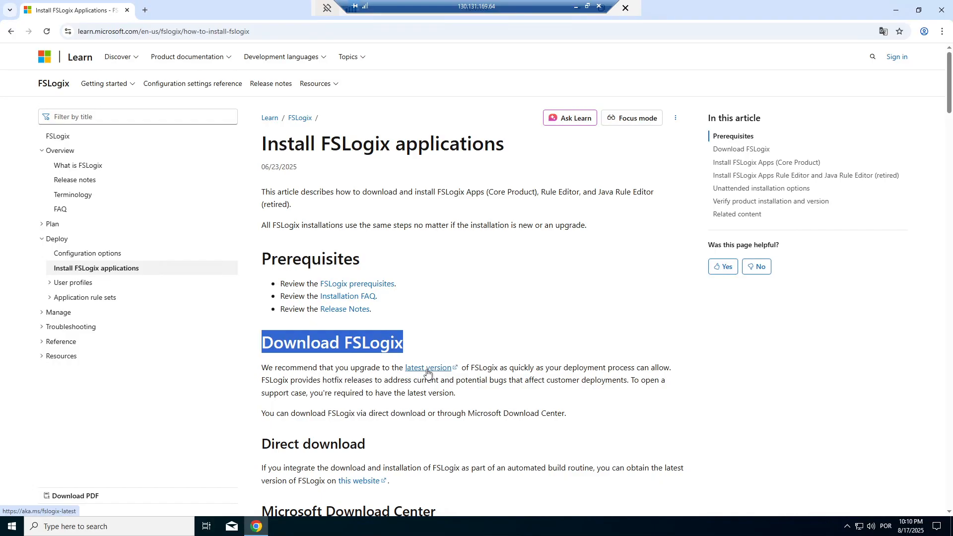
click(428, 371)
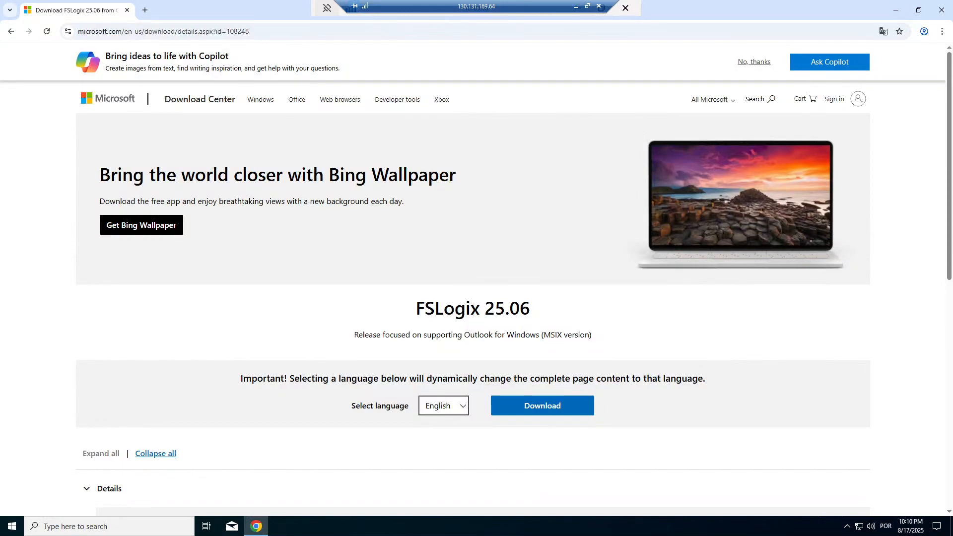
Step: Download FSLogix_25.06.zip (114 MB) and confirm it finished in Chrome's downloads
click(538, 411)
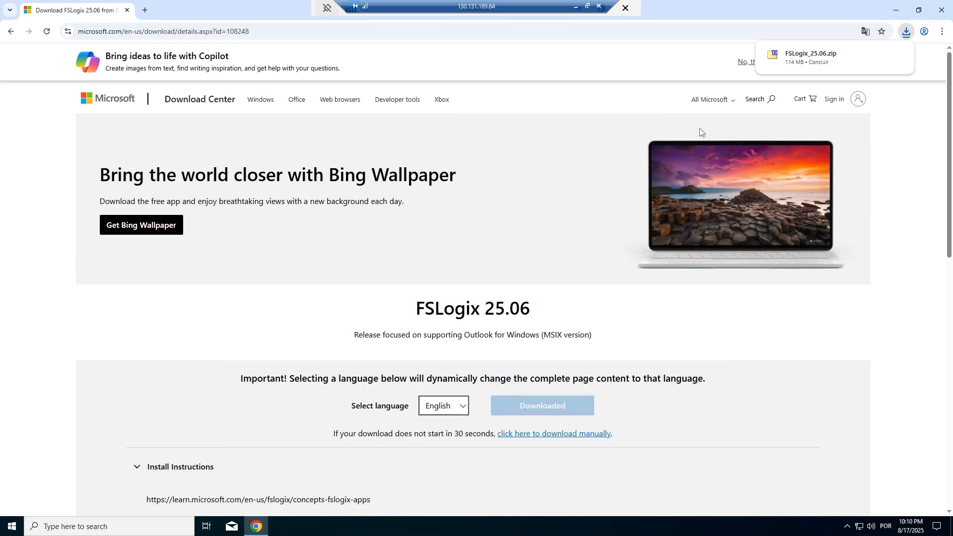
mouse_move(795, 63)
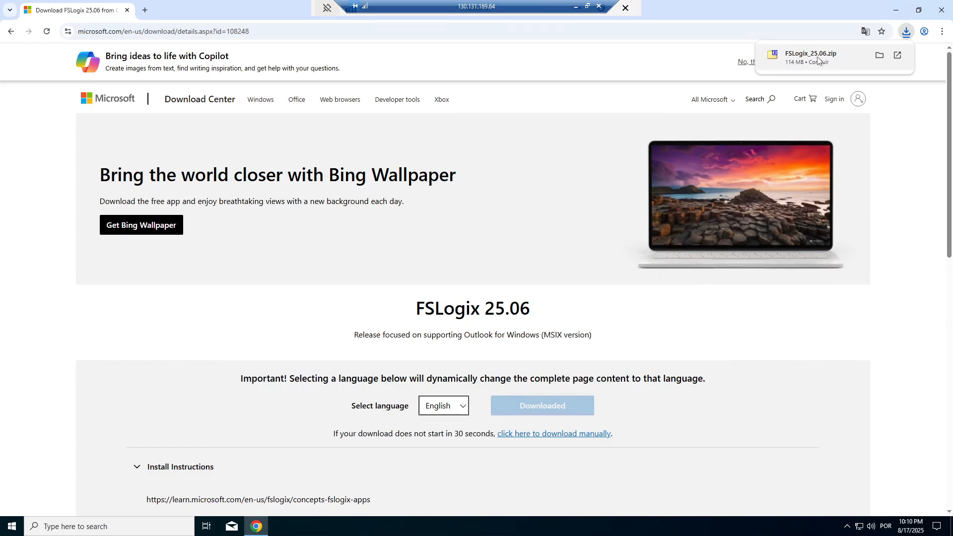
click(104, 526)
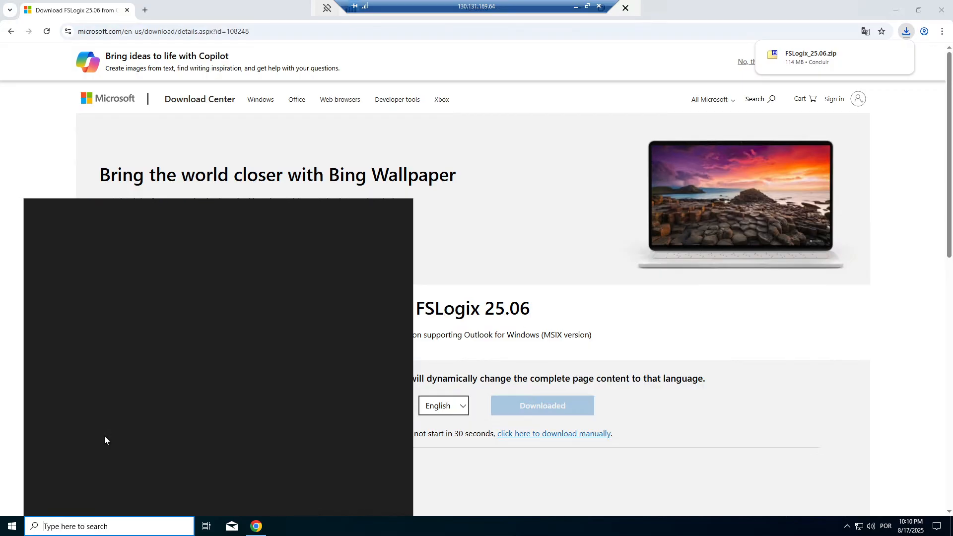
Step: Open File Explorer maximized and select the FSLogix_25.06 archive in Downloads
text(explorer)
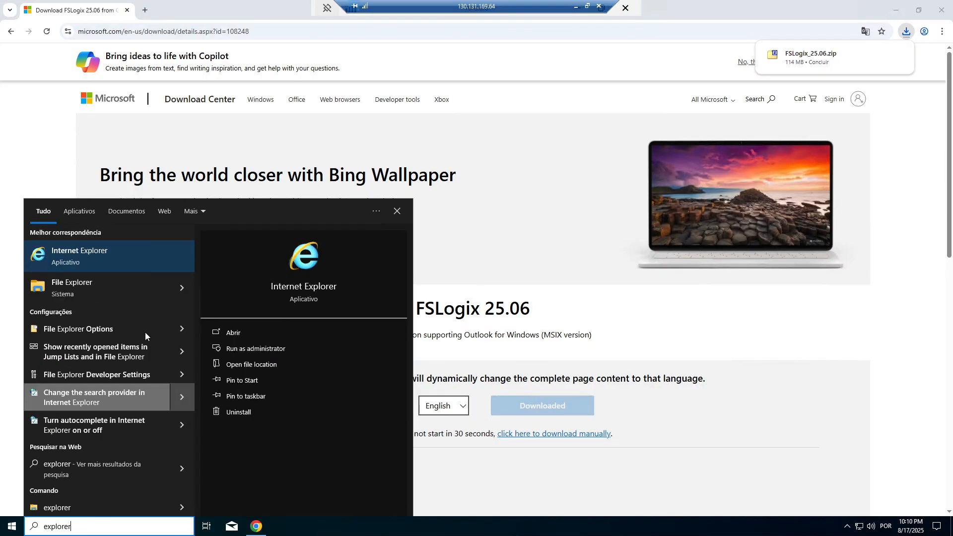
click(106, 287)
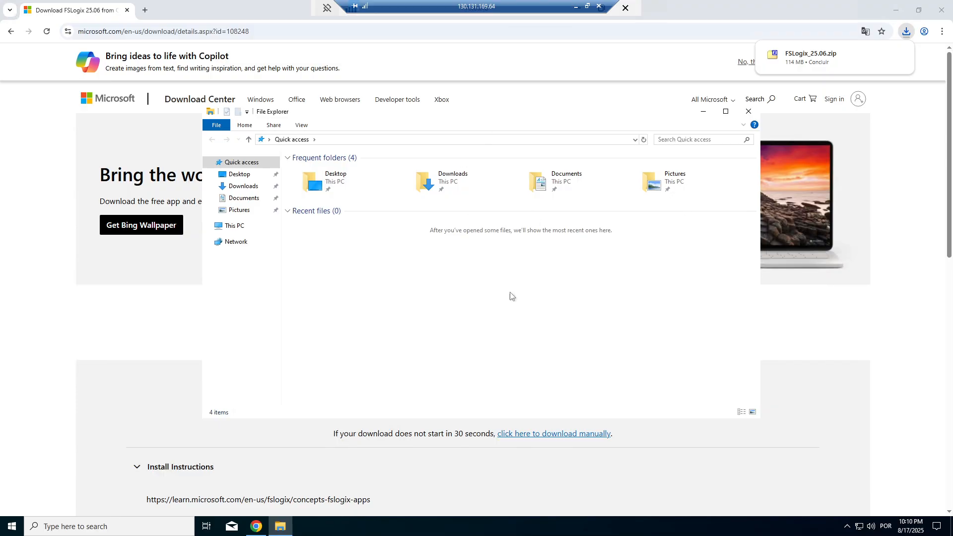
click(725, 111)
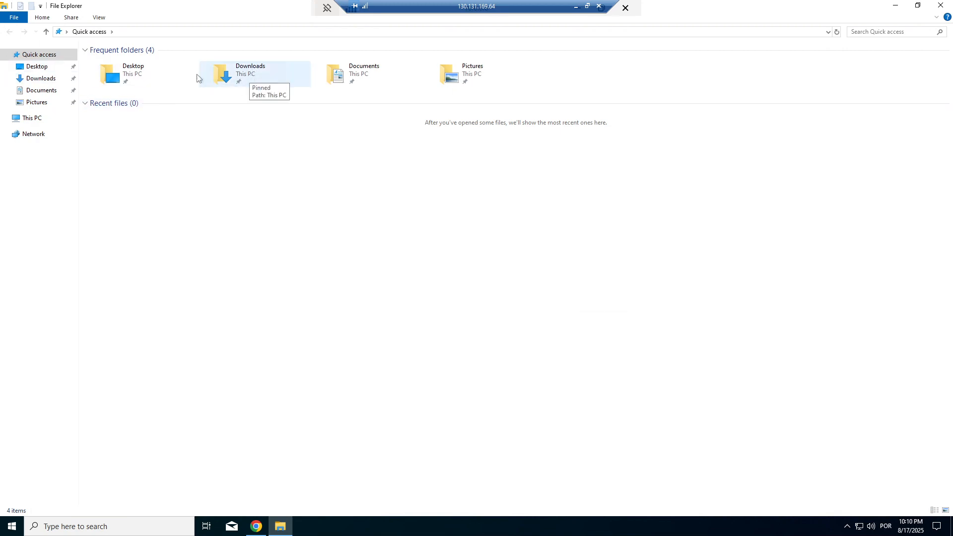
click(42, 79)
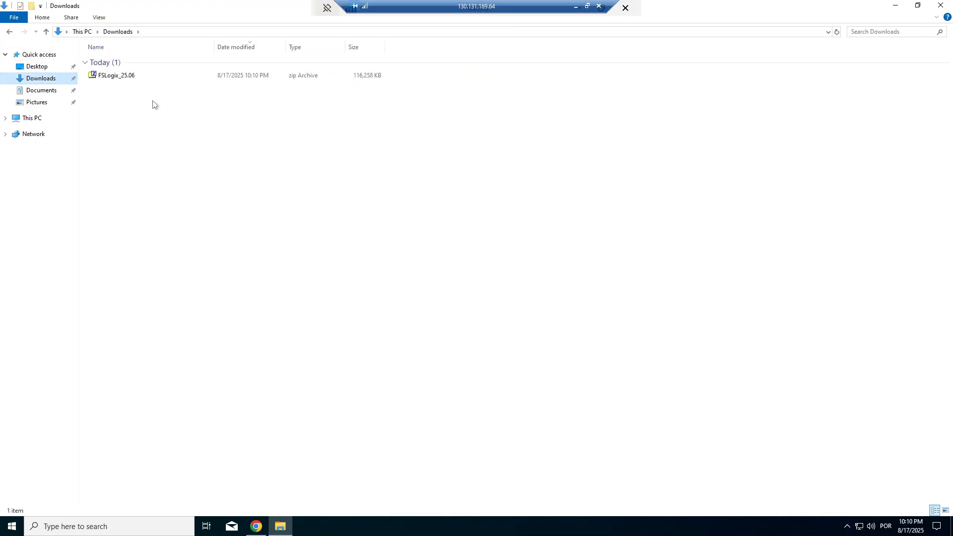
click(115, 78)
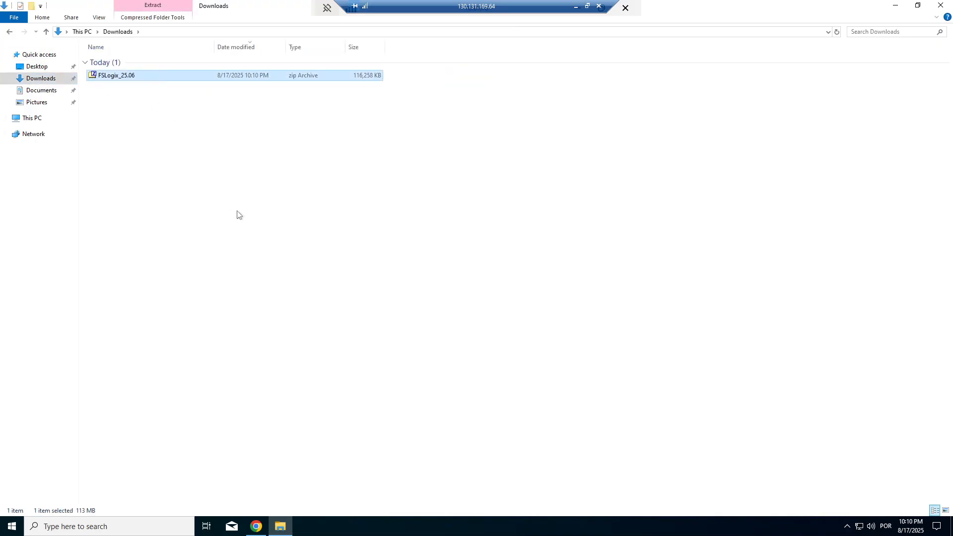
Step: Extract FSLogixAppsRuleEditorSetup from the archive's x64\Release folder into Downloads with 7-Zip
double_click(124, 77)
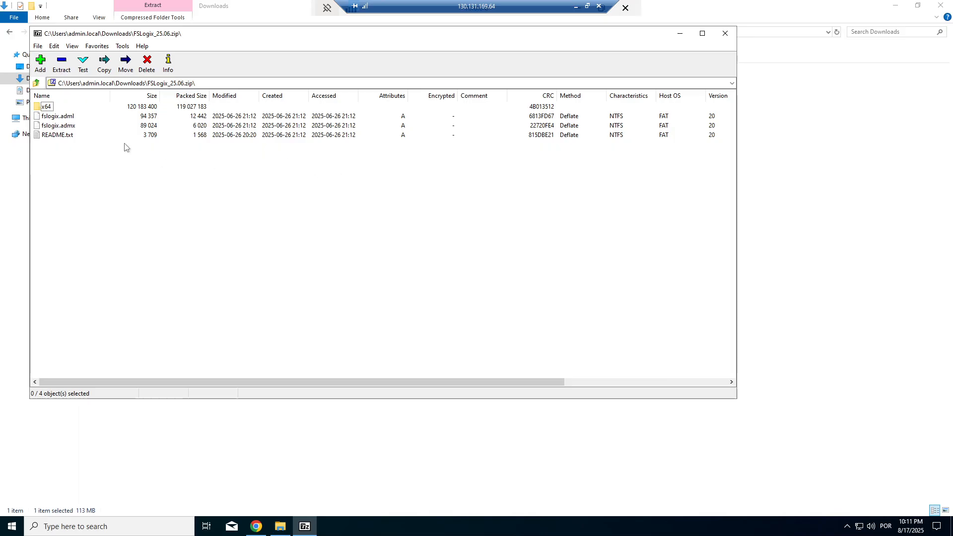
double_click(49, 109)
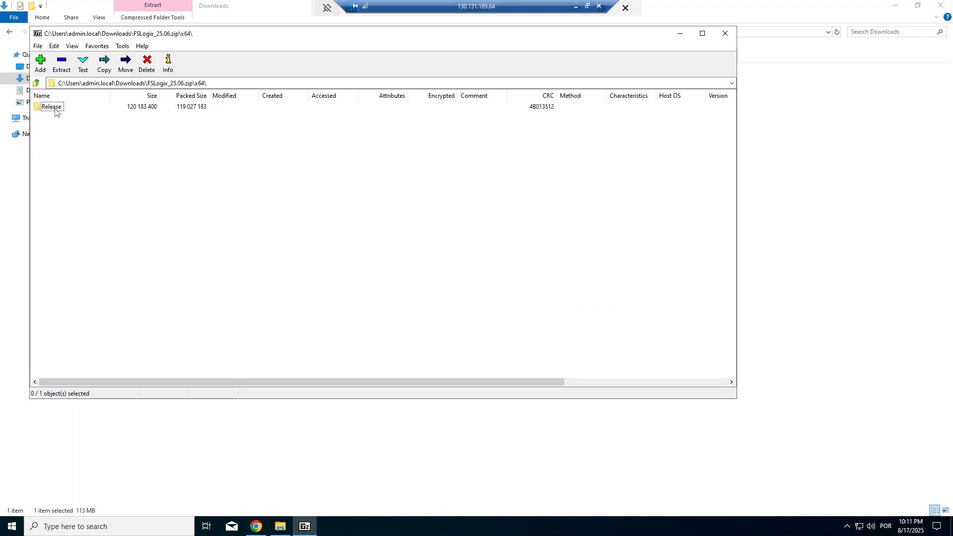
double_click(55, 110)
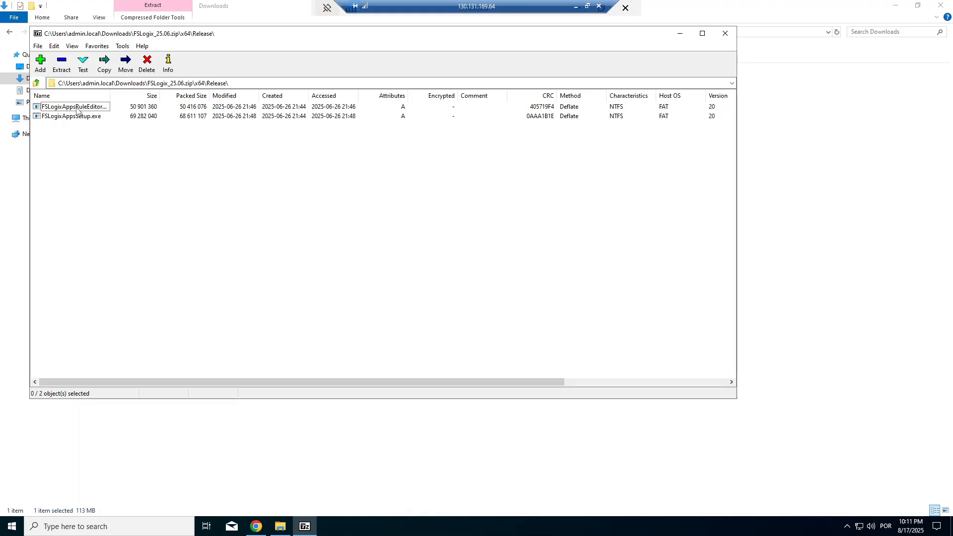
click(78, 108)
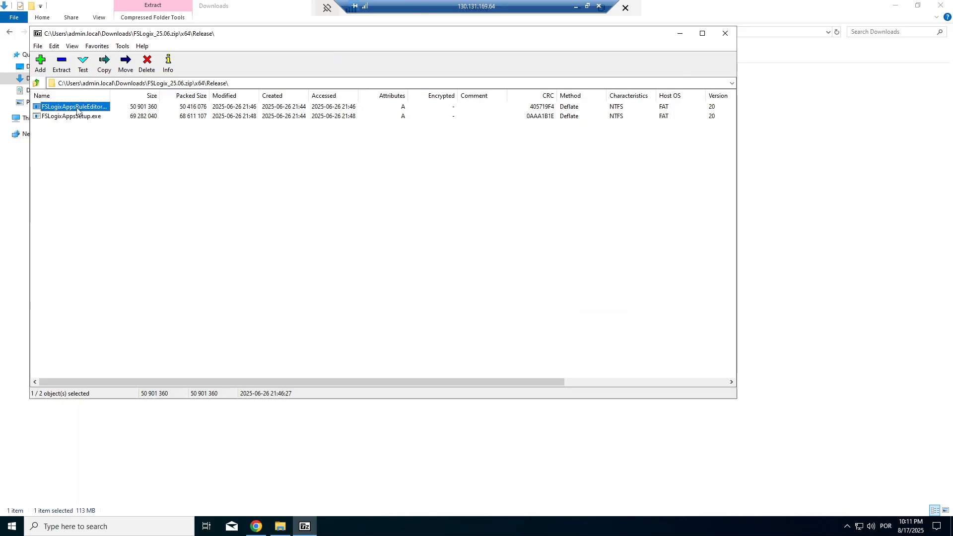
drag(77, 110, 794, 217)
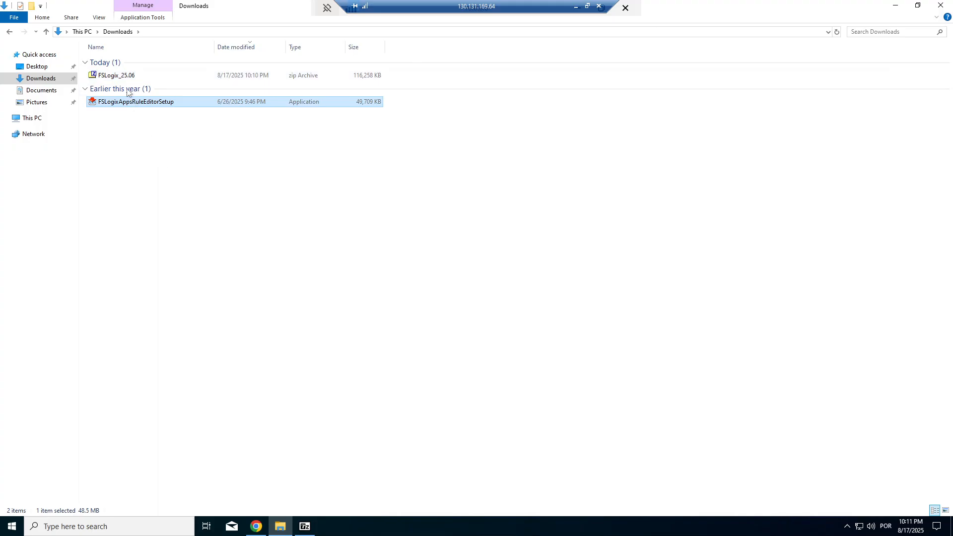
Step: Close the 7-Zip File Manager window
click(144, 129)
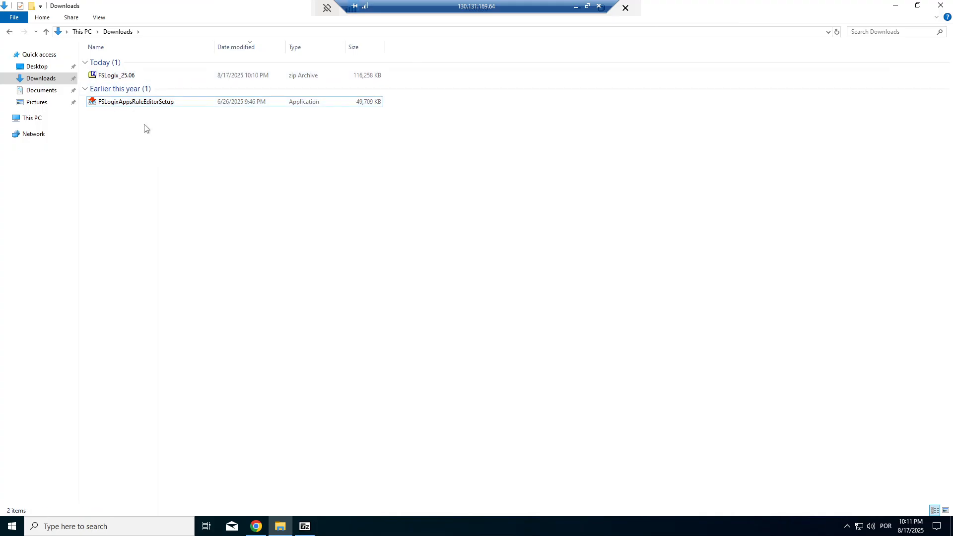
click(134, 105)
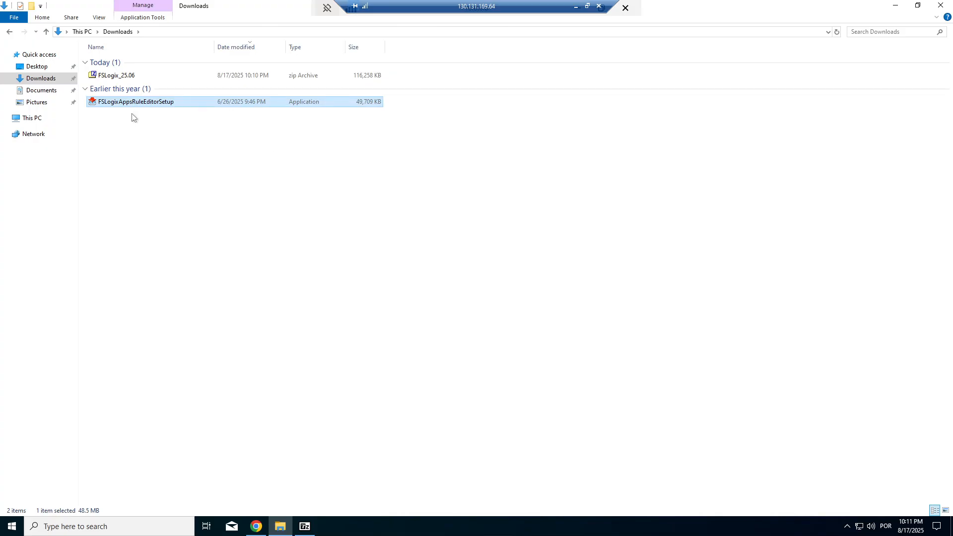
click(305, 526)
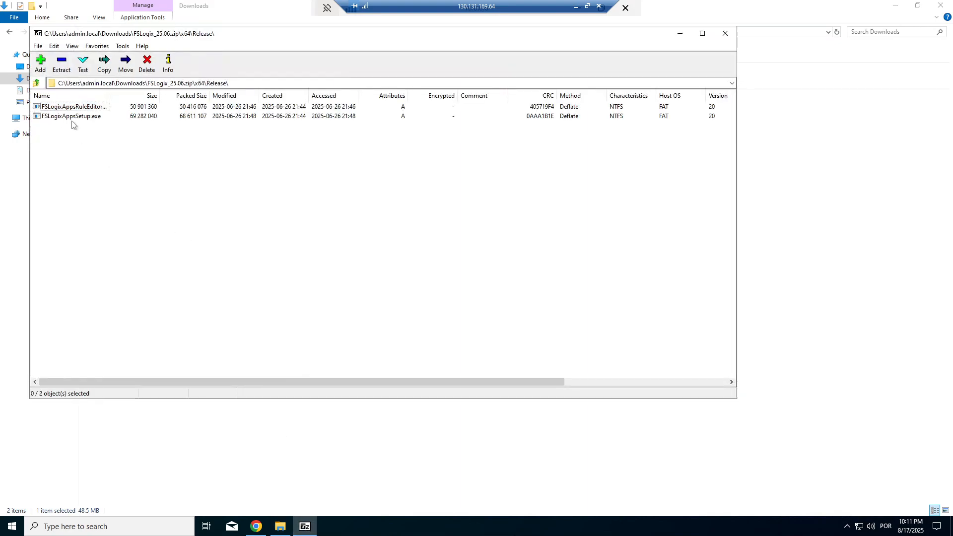
click(725, 33)
Step: Install FSLogix Apps RuleEditor from FSLogixAppsRuleEditorSetup, accepting the license terms
click(133, 105)
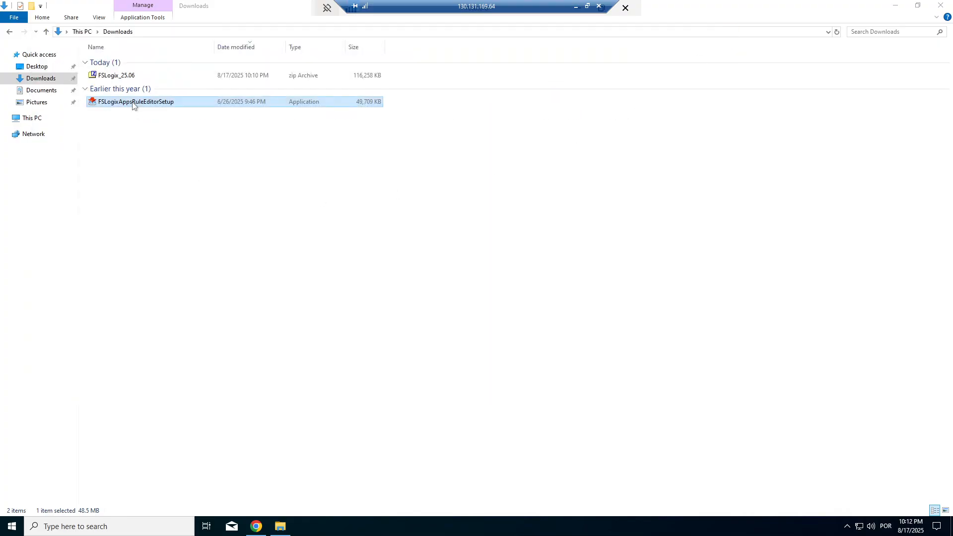
double_click(133, 105)
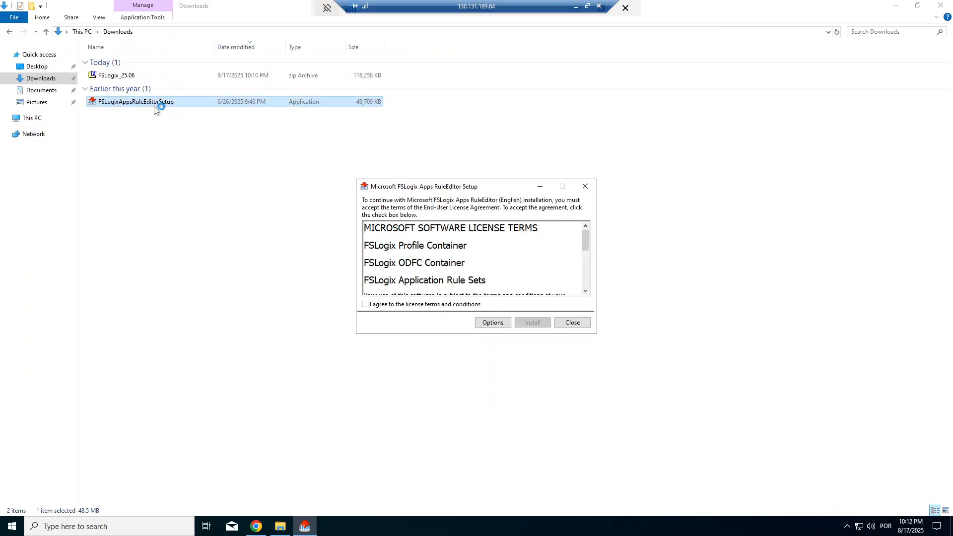
click(385, 305)
click(532, 323)
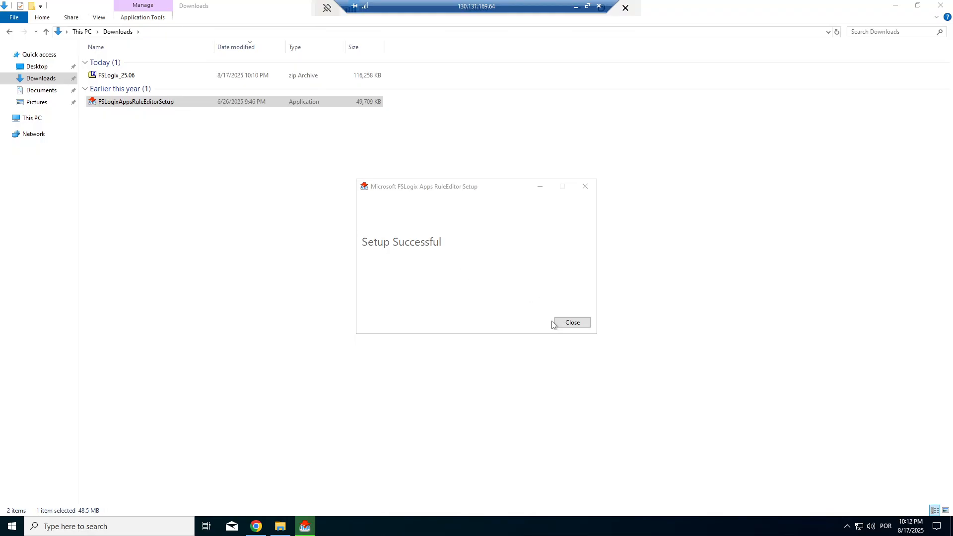
click(573, 323)
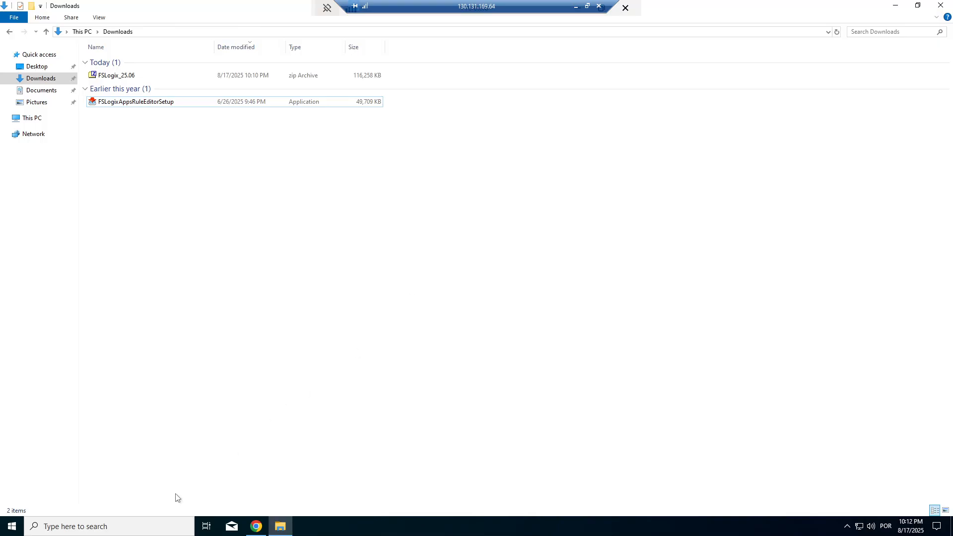
Step: Search Windows for 'fslogix' and launch FSLogix Apps RuleEditor from the results
click(83, 527)
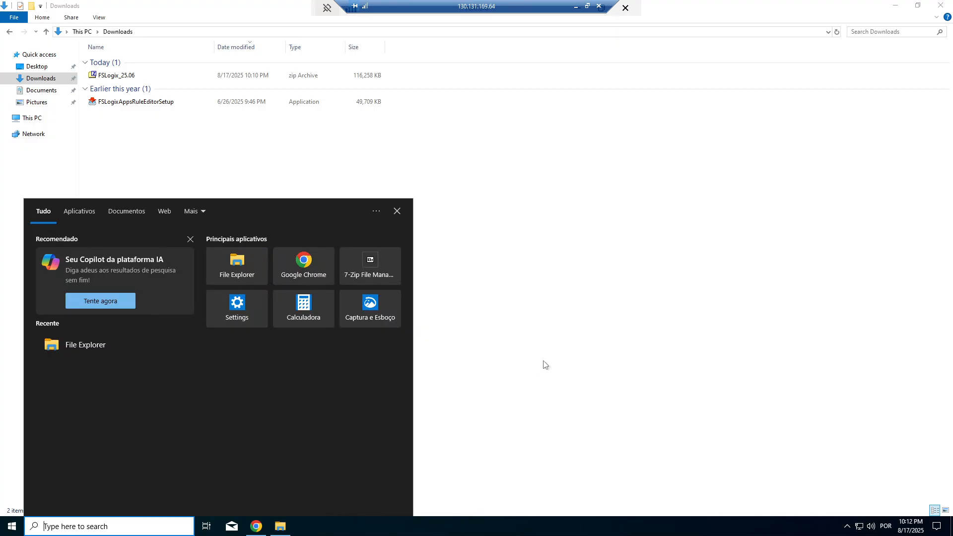
text(fslogix)
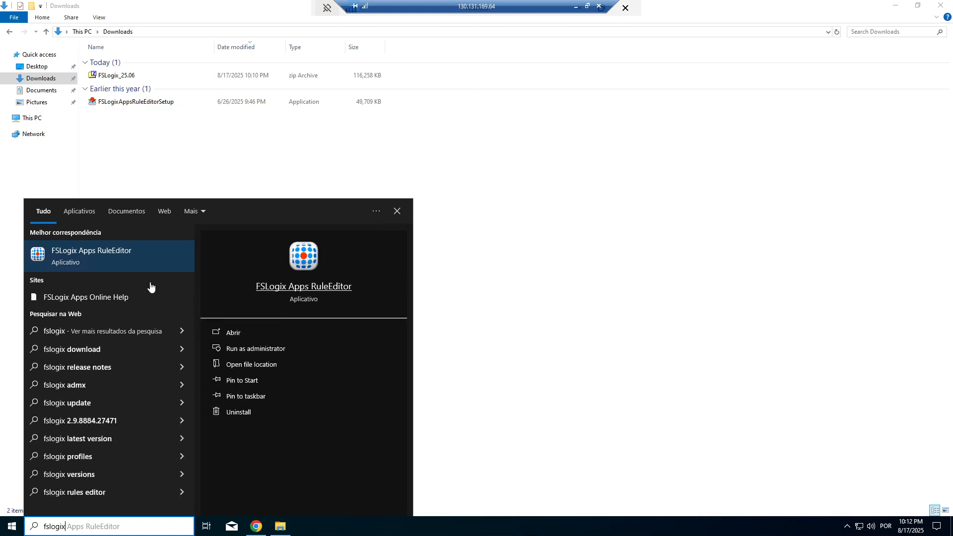
click(94, 257)
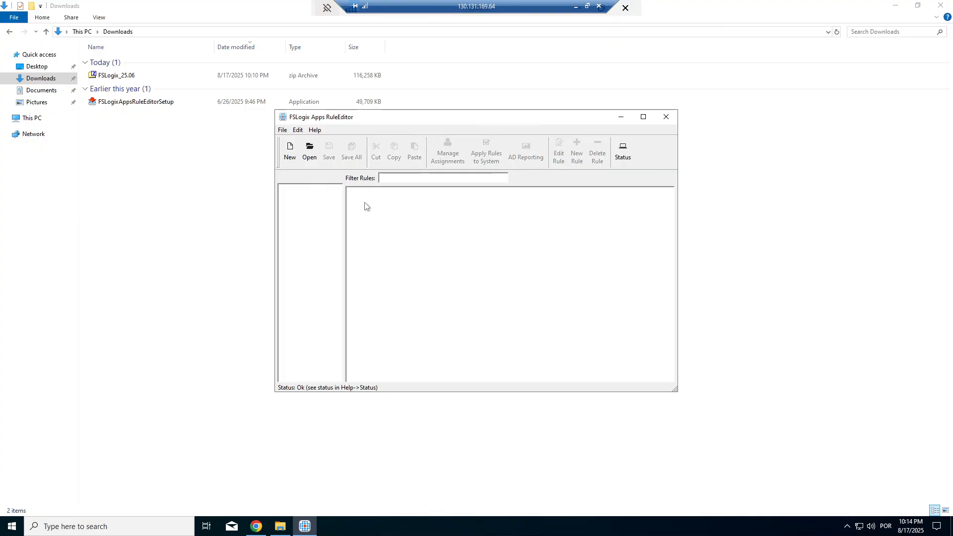
Step: Start a new rule set file, then dismiss the download notice and close Chrome
click(290, 158)
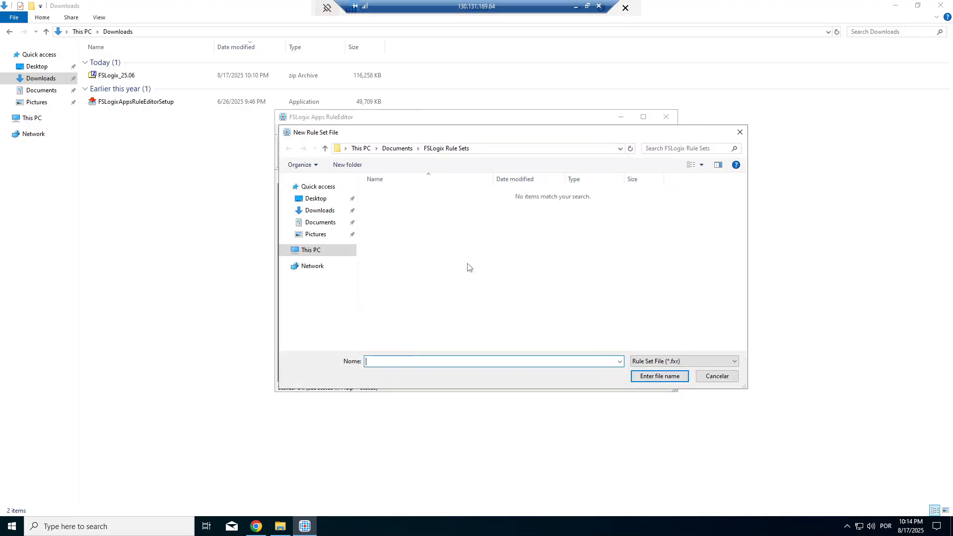
click(256, 527)
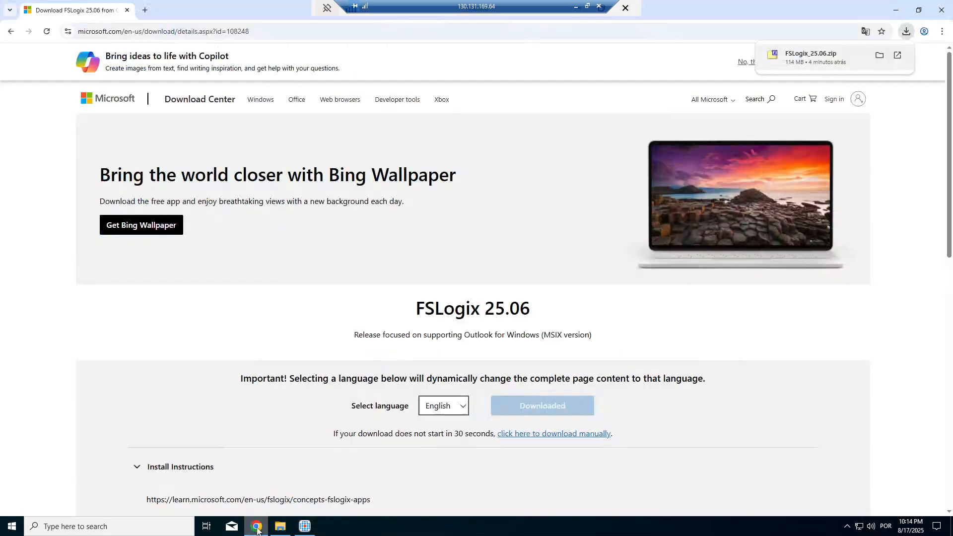
click(940, 13)
click(941, 14)
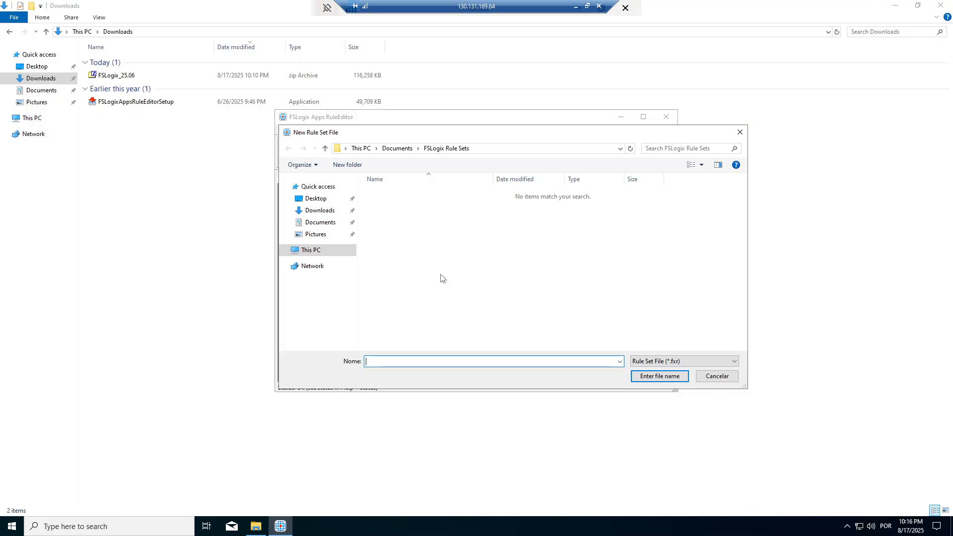
Step: Browse the save dialog to C:\Program Files\FSLogix\Apps\Rules and select the file name field
click(311, 251)
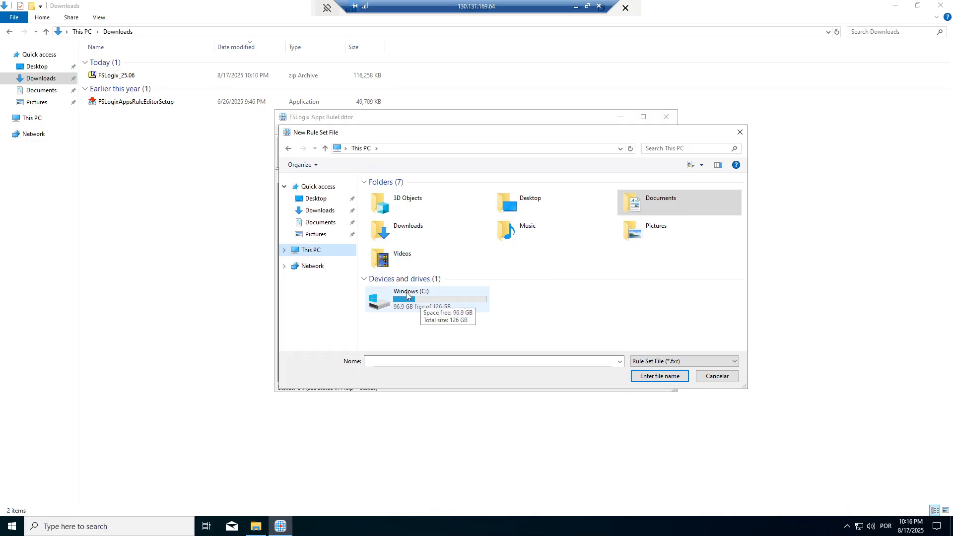
double_click(428, 301)
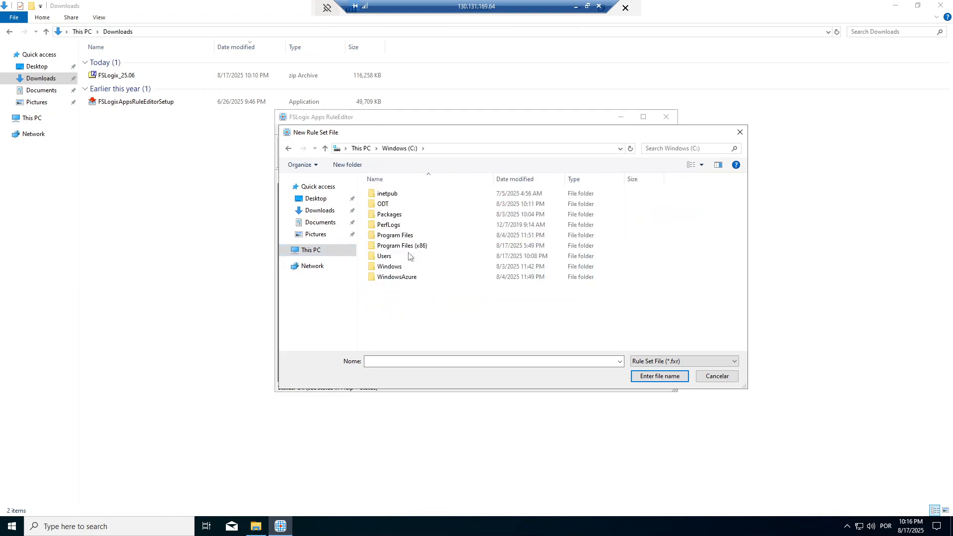
click(398, 240)
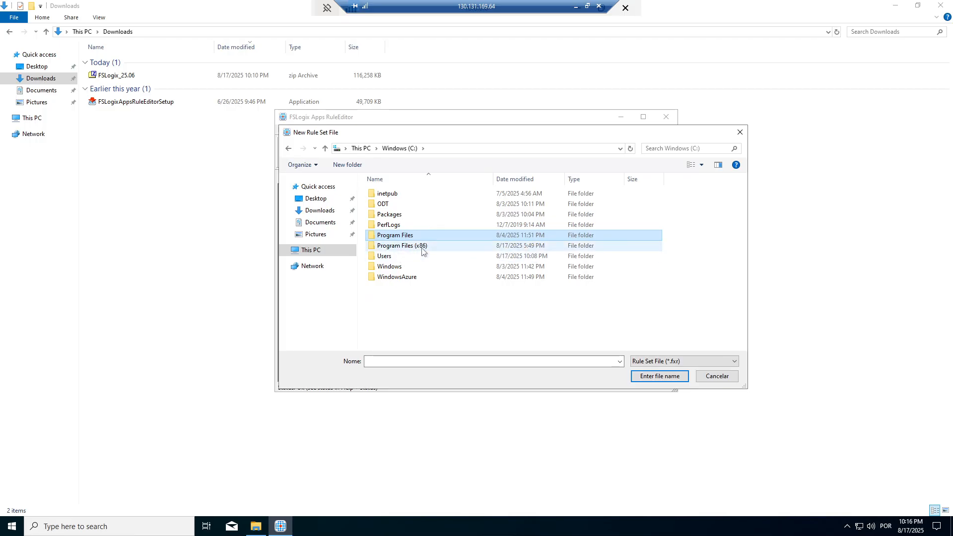
mouse_move(422, 251)
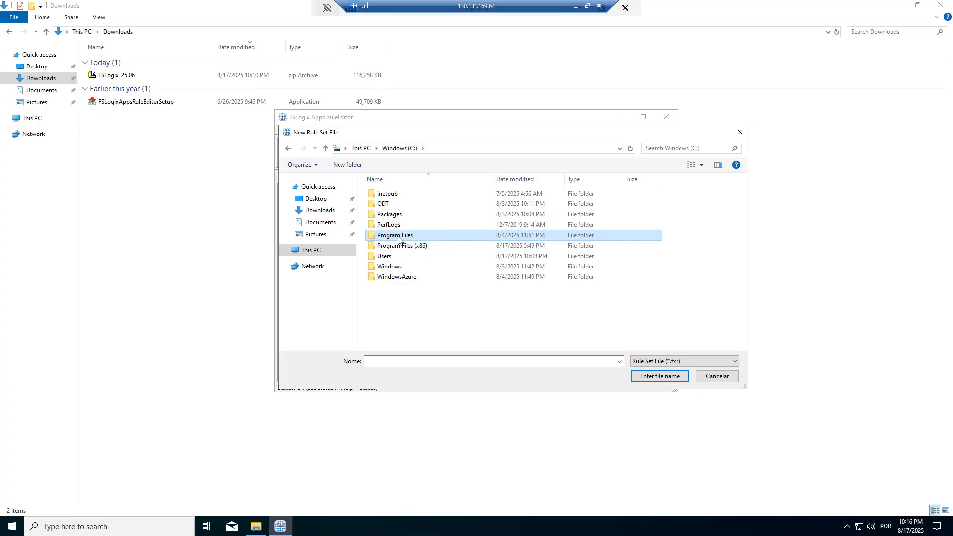
mouse_move(399, 239)
double_click(399, 236)
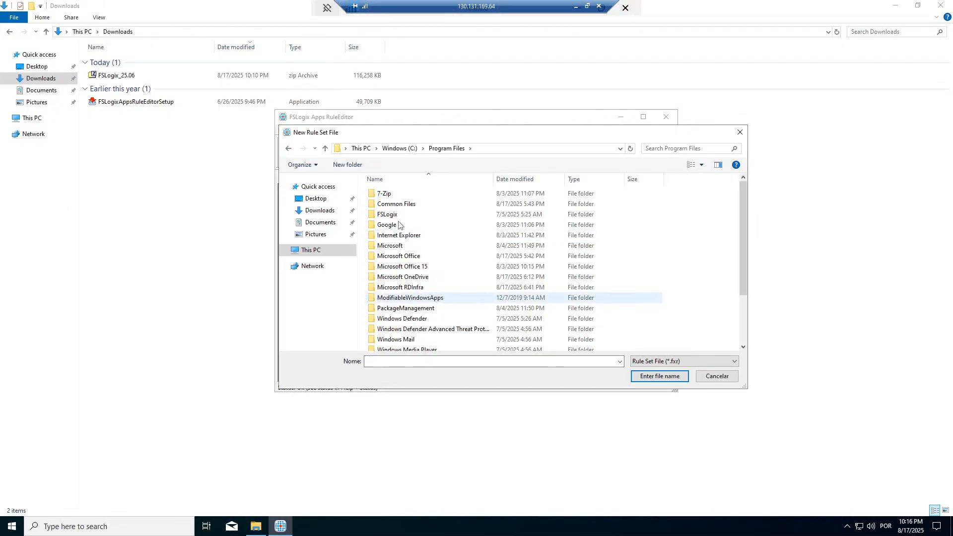
click(397, 216)
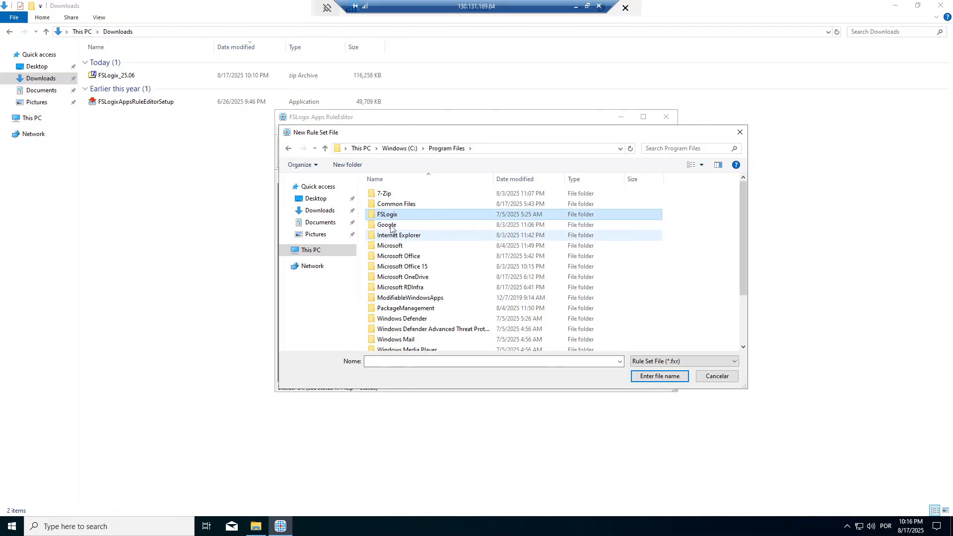
double_click(392, 217)
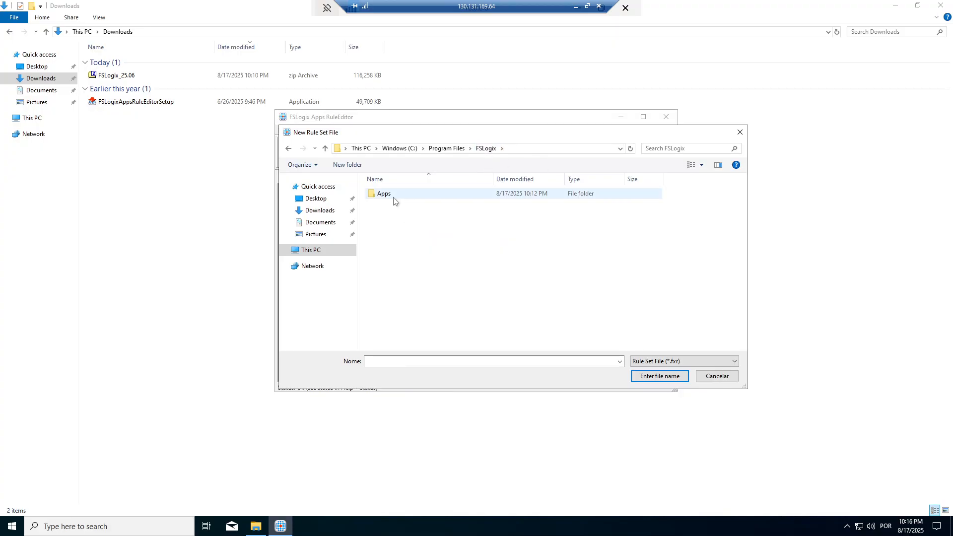
double_click(387, 194)
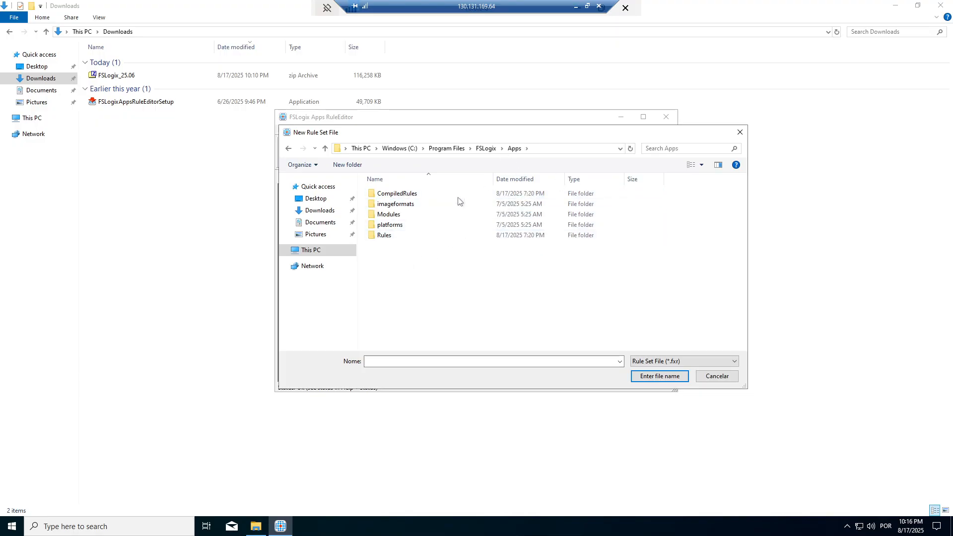
double_click(387, 240)
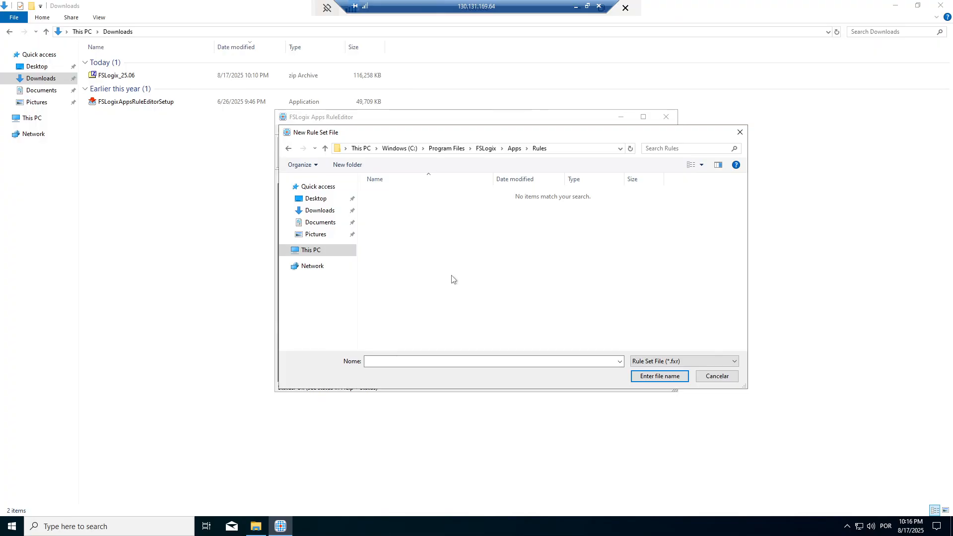
click(418, 364)
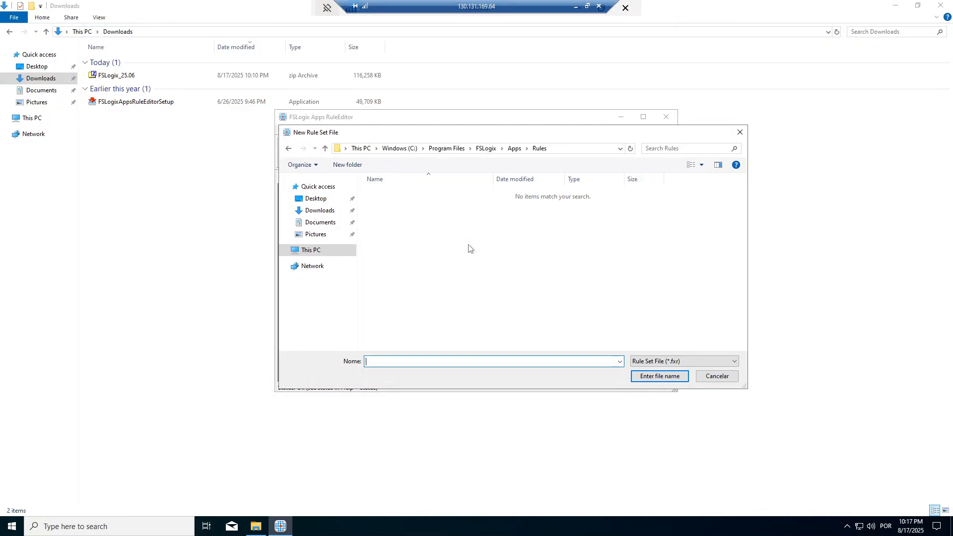
Step: Save the new rule set file under the name 'Google Chrome'
text(Google Chrome)
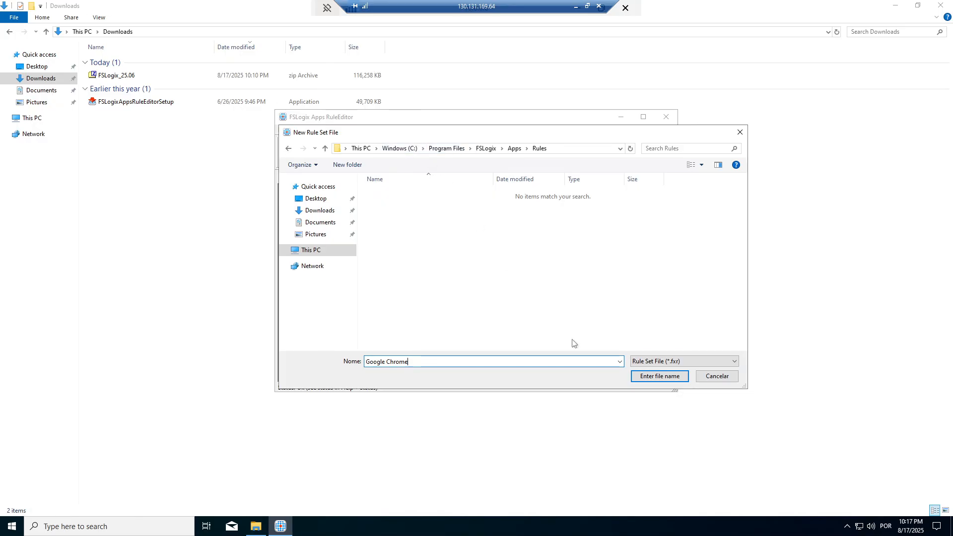
click(660, 378)
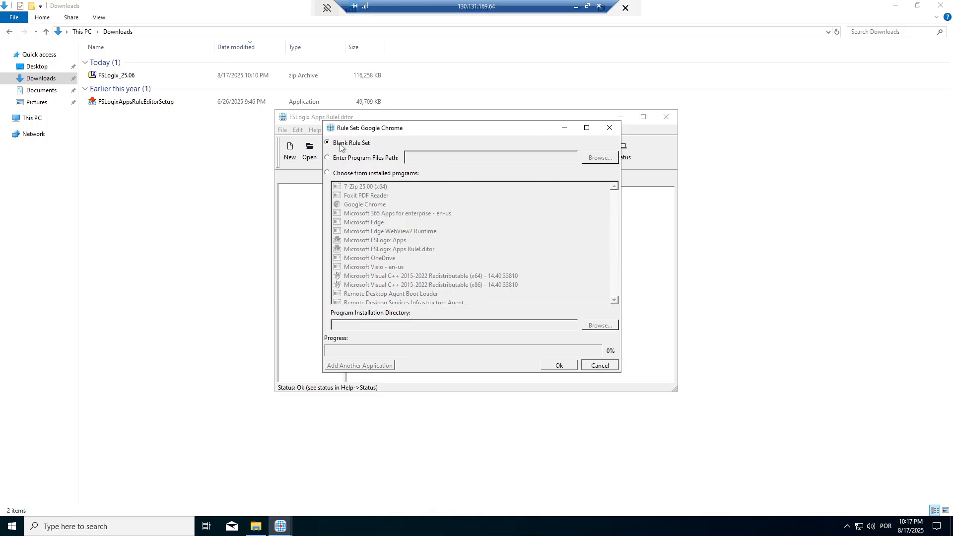
Step: Choose Google Chrome from the installed programs list for the rule set, then open Windows search
click(328, 159)
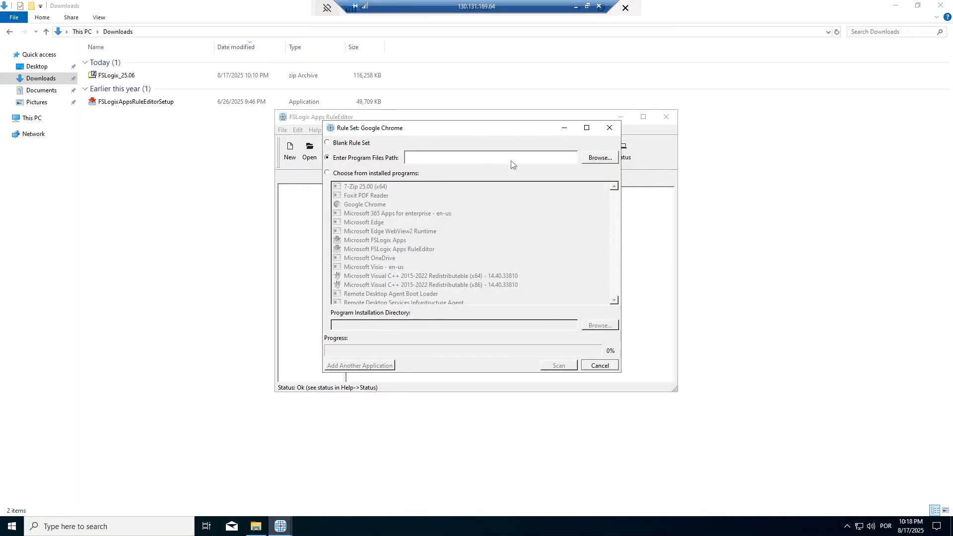
click(329, 173)
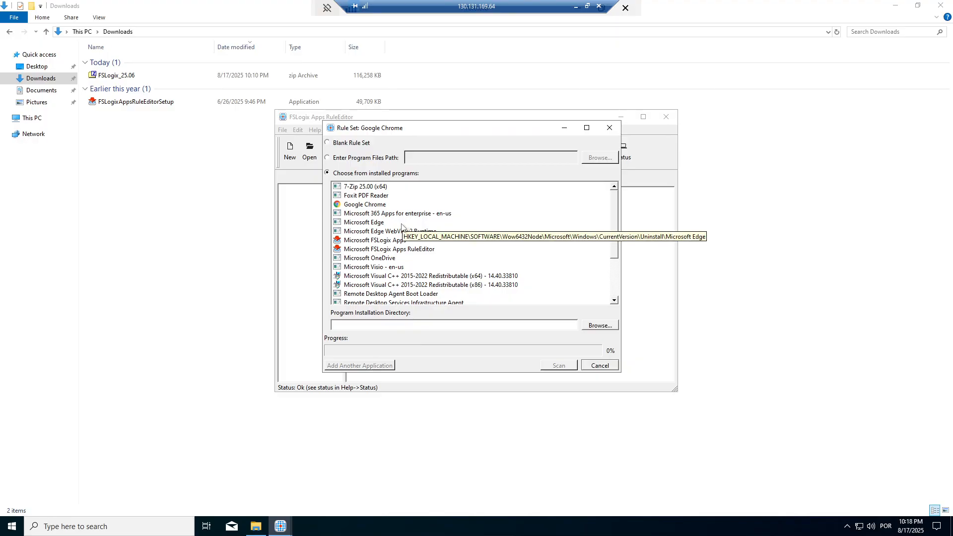
click(361, 189)
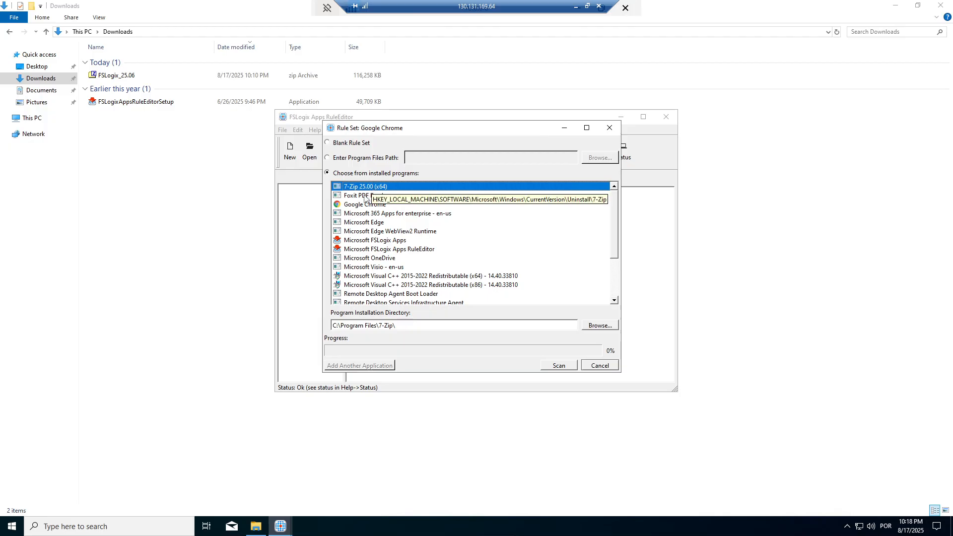
key(Down)
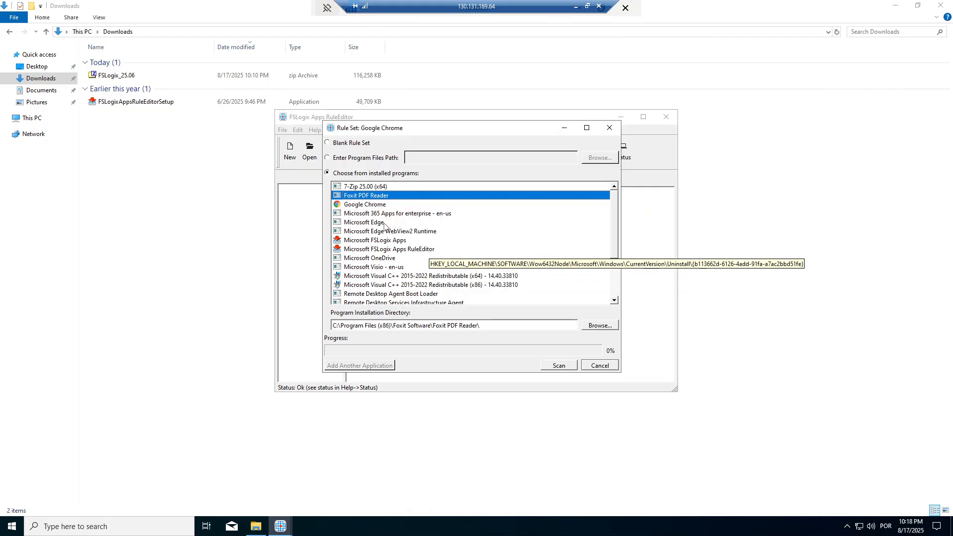
click(362, 205)
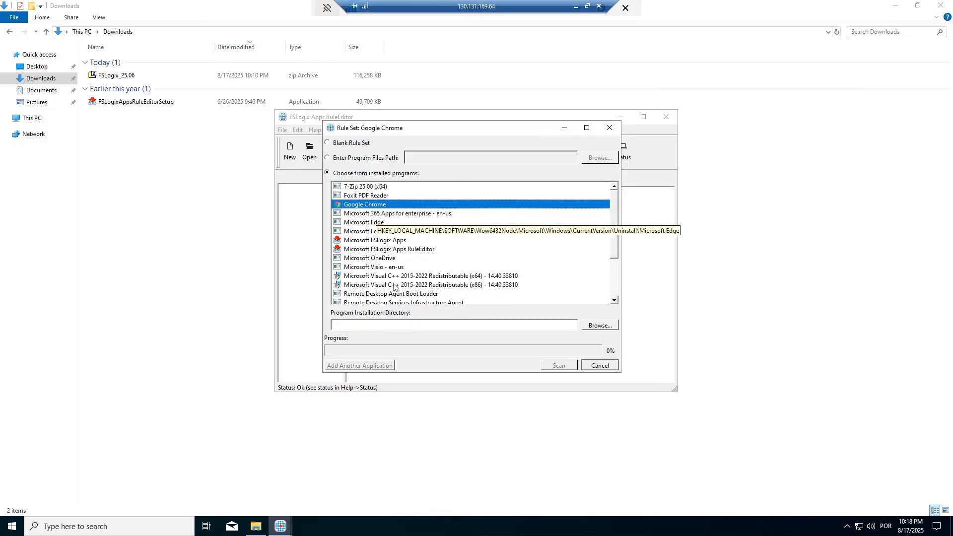
click(409, 214)
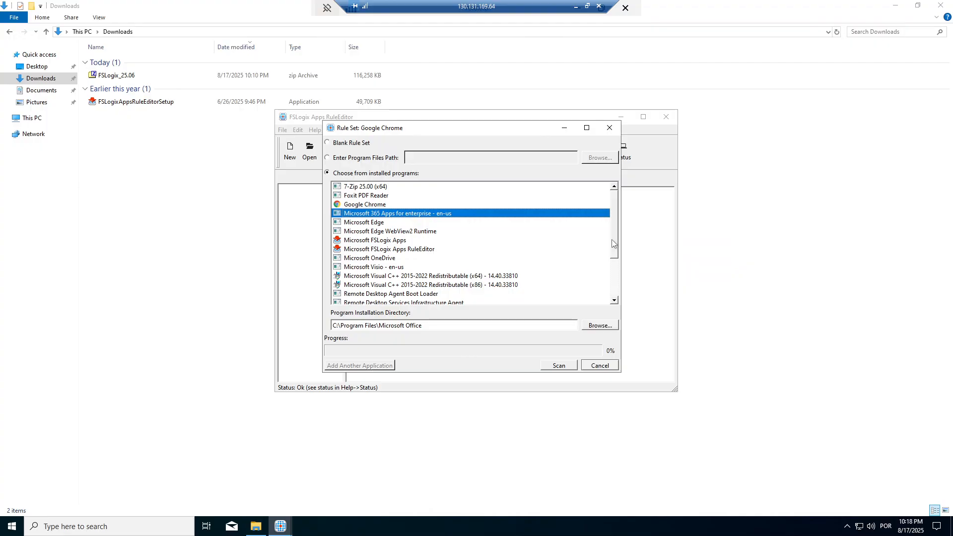
scroll(614, 238, down, 3)
drag(622, 247, 621, 212)
click(366, 206)
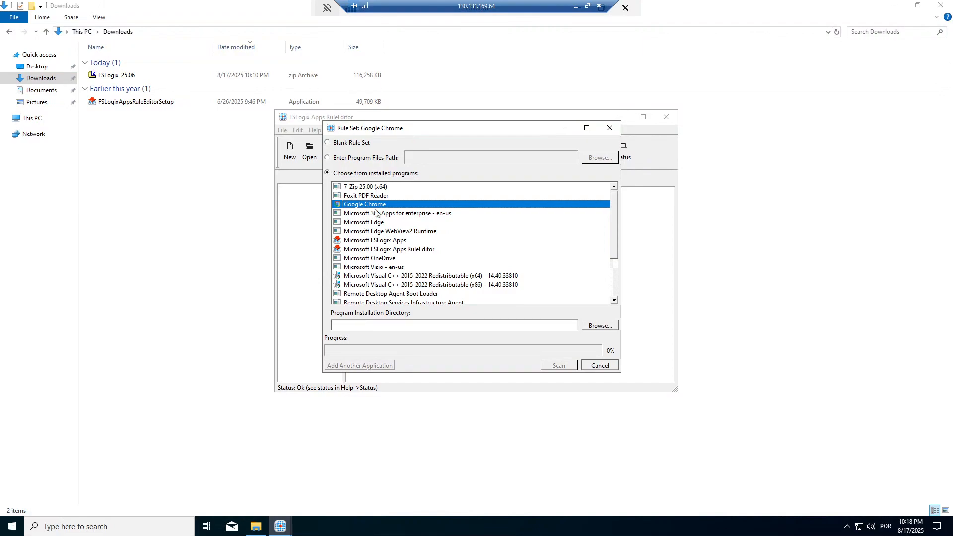
click(71, 528)
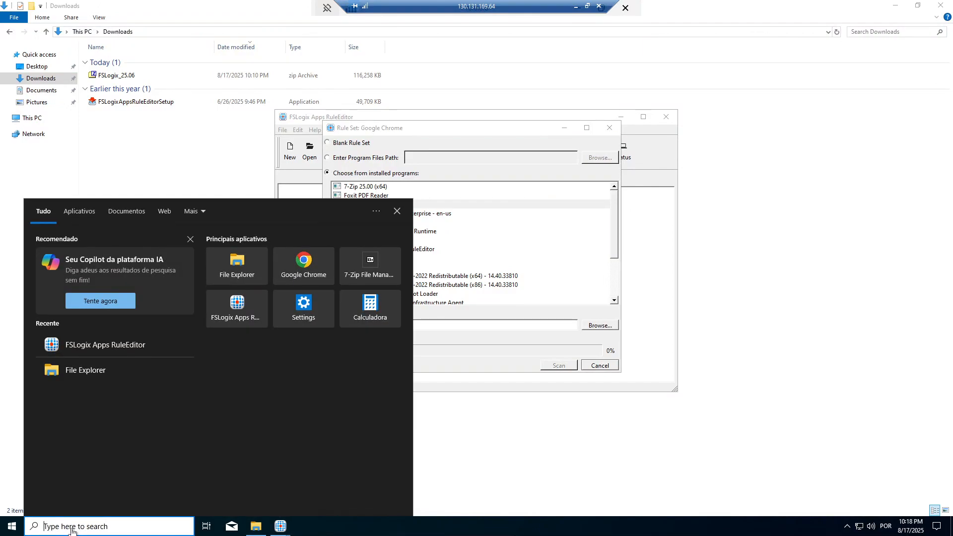
Step: Search 'google' and open the file location of the Google Chrome shortcut
text(goo)
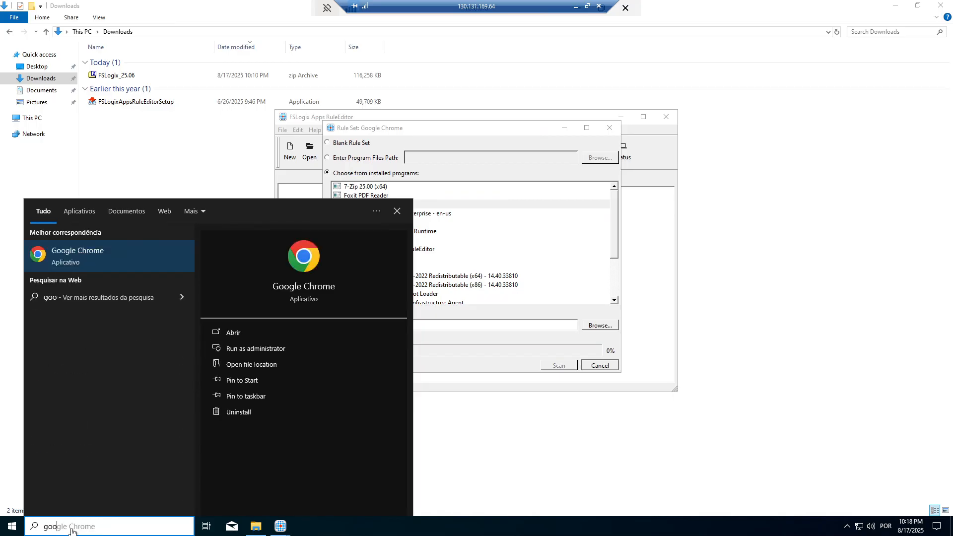
text(gle)
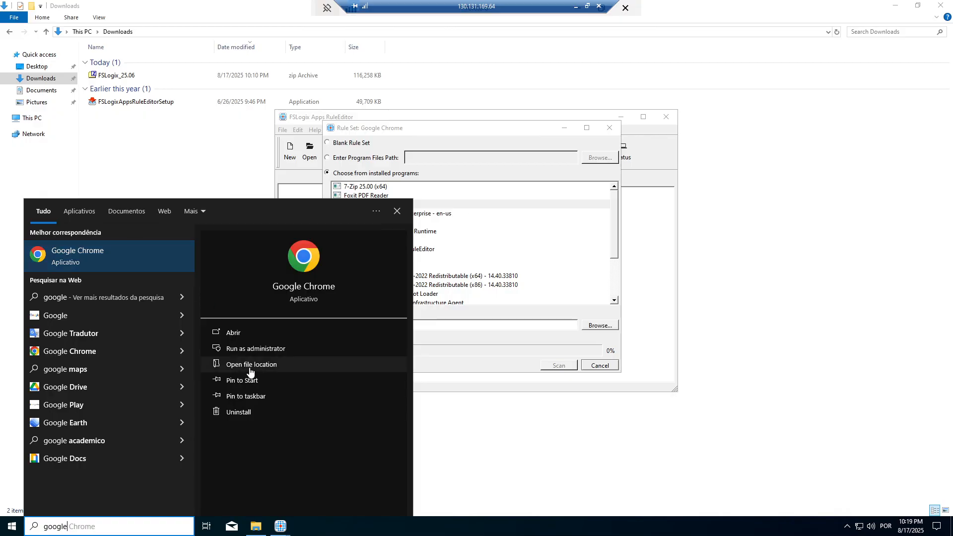
right_click(138, 254)
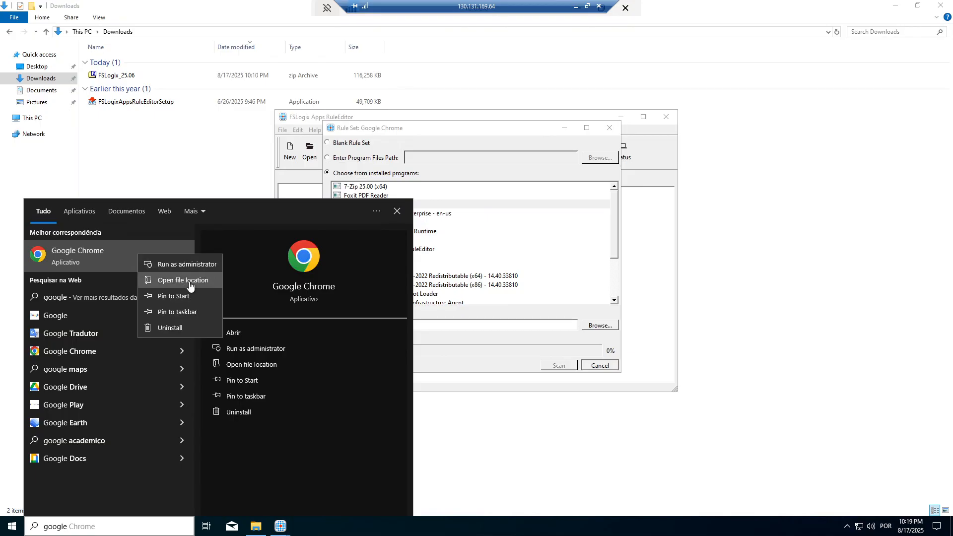
click(189, 281)
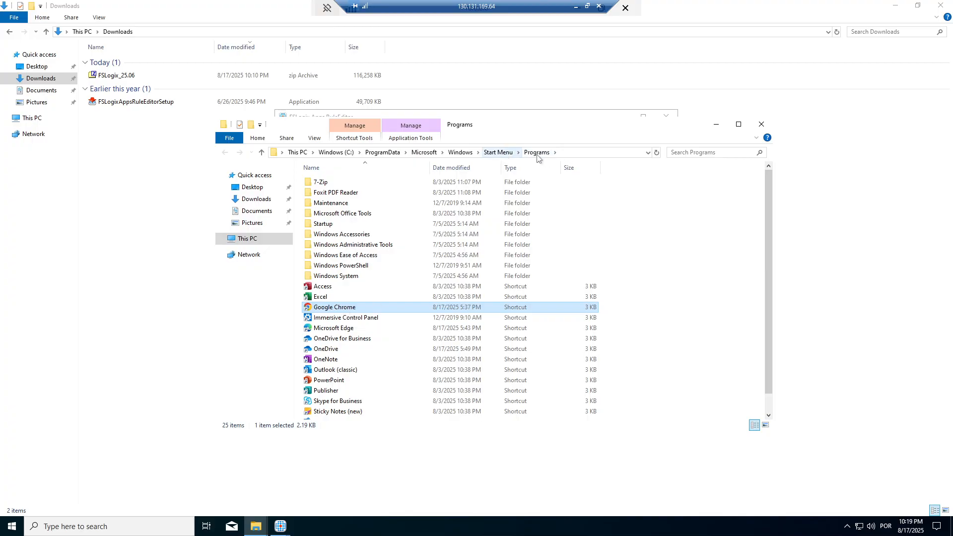
right_click(340, 310)
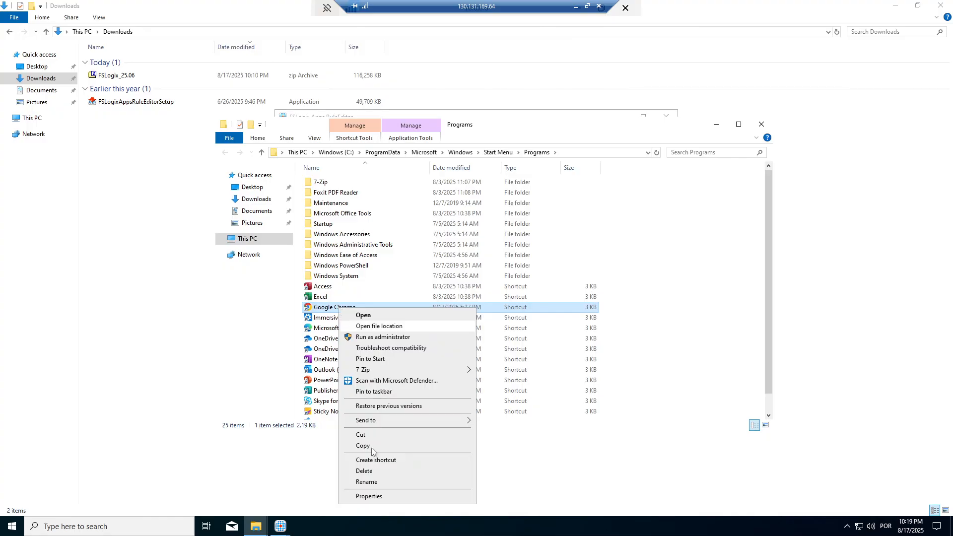
click(370, 496)
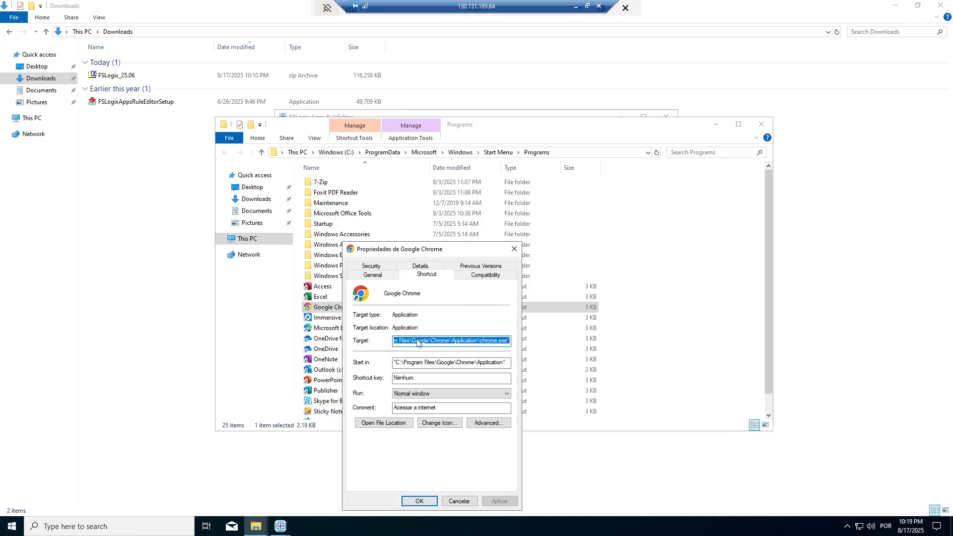
drag(455, 247, 503, 158)
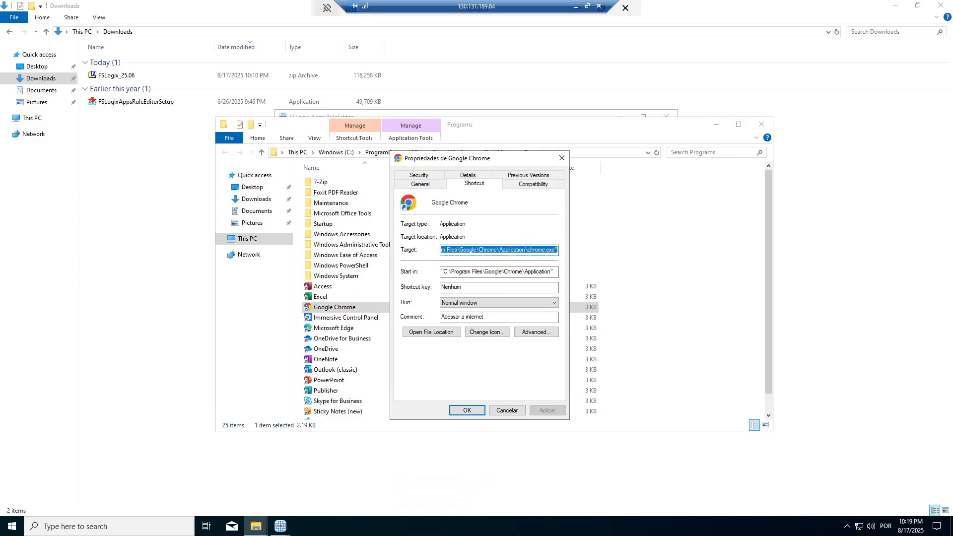
key(Home)
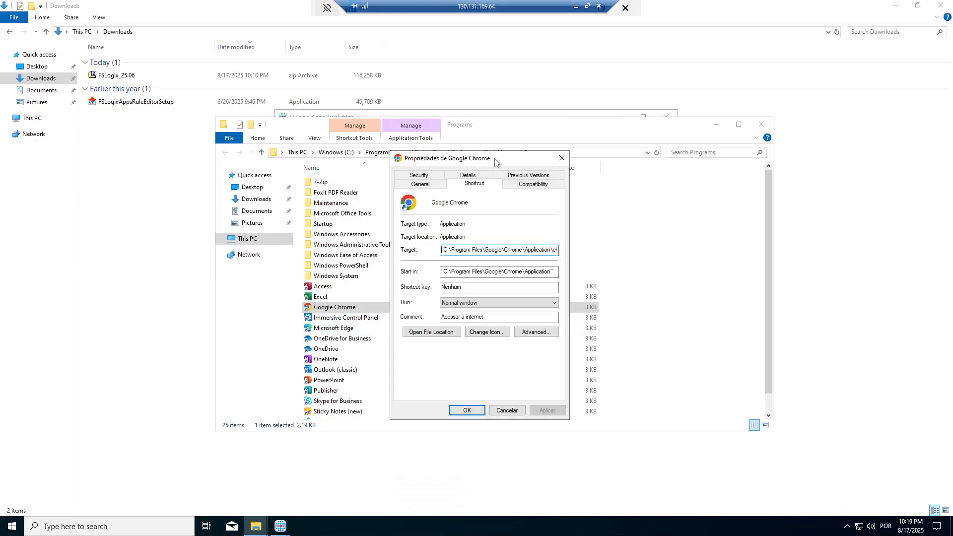
drag(494, 158, 501, 175)
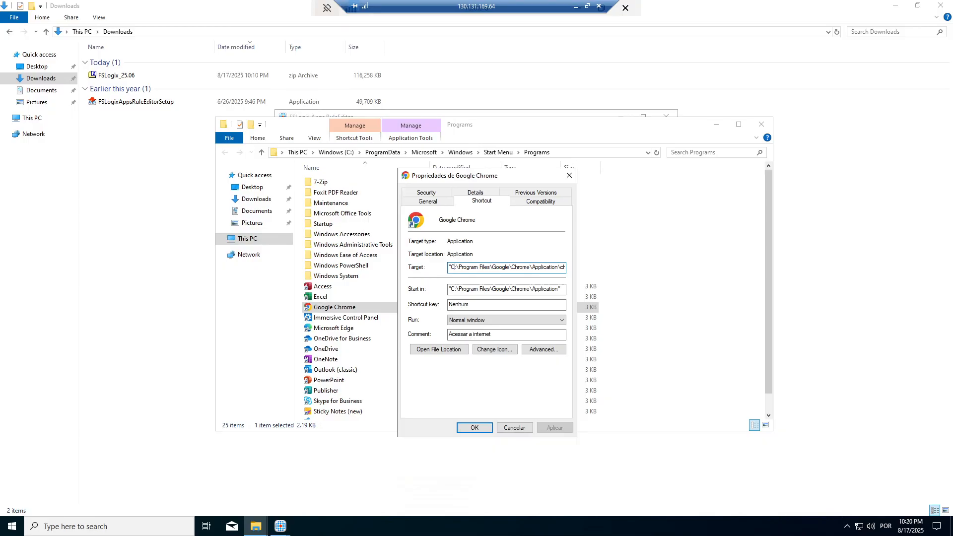
drag(491, 267, 459, 267)
drag(510, 267, 492, 267)
click(518, 267)
drag(518, 267, 530, 267)
double_click(546, 267)
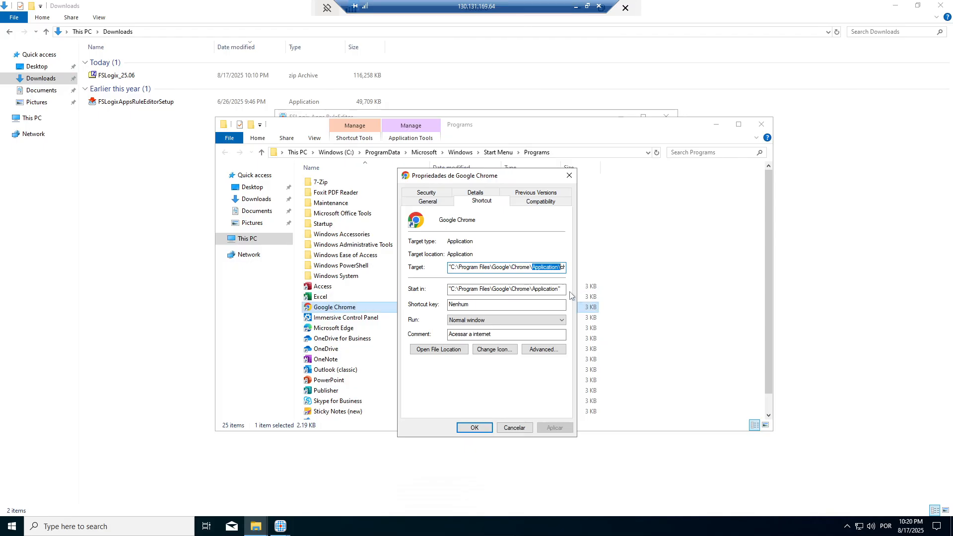
key(End)
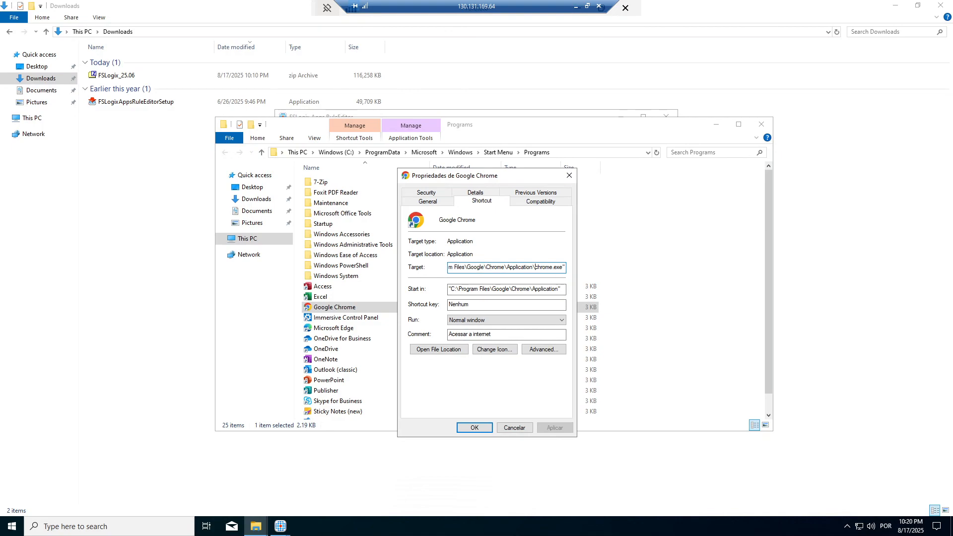
drag(535, 267, 449, 267)
key(ctrl+c)
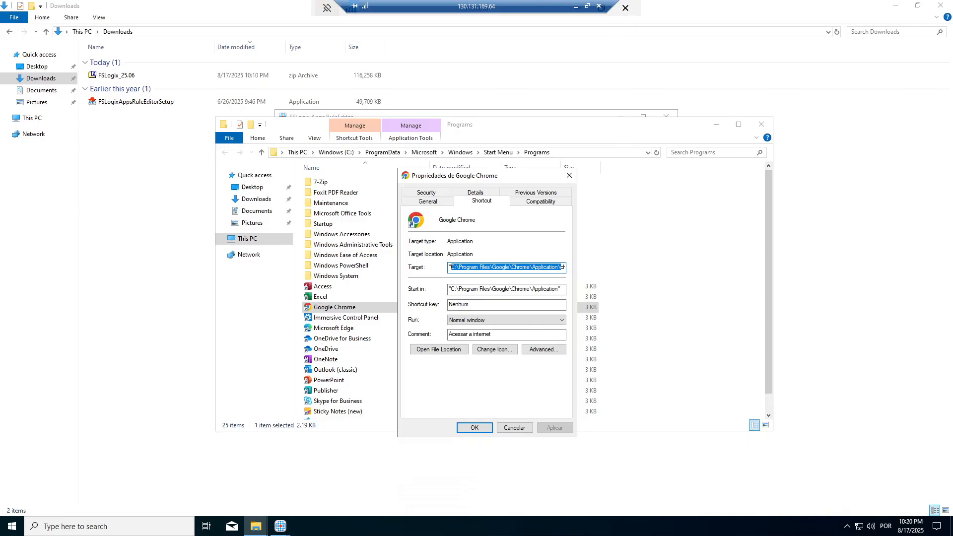
click(514, 428)
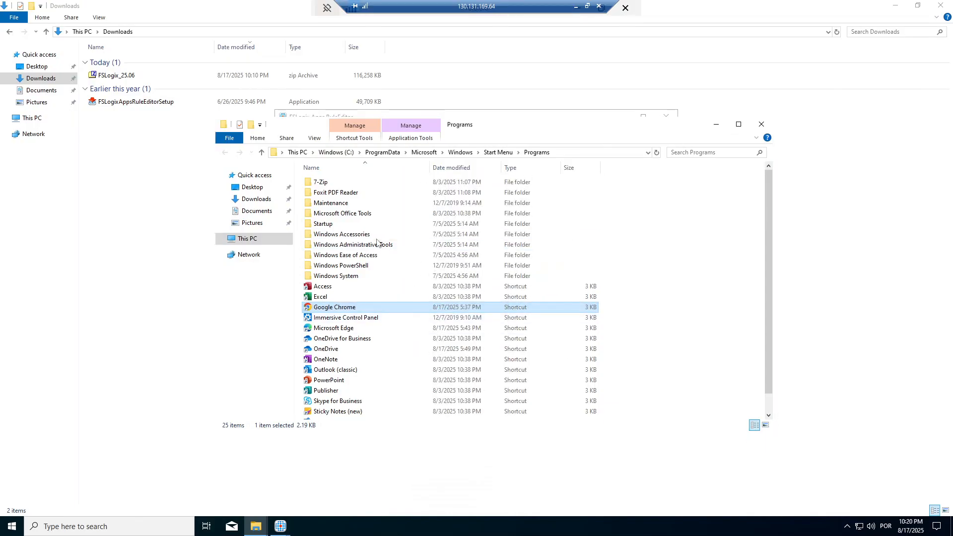
Step: Navigate Explorer to C:\Program Files\Google\Chrome\Application, copy the path, and return to RuleEditor
click(728, 125)
click(372, 32)
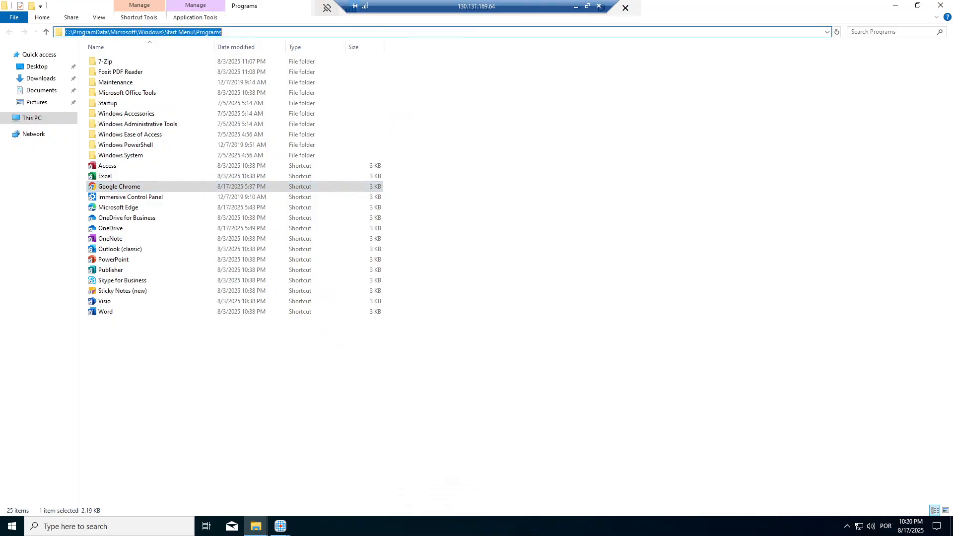
key(ctrl+v)
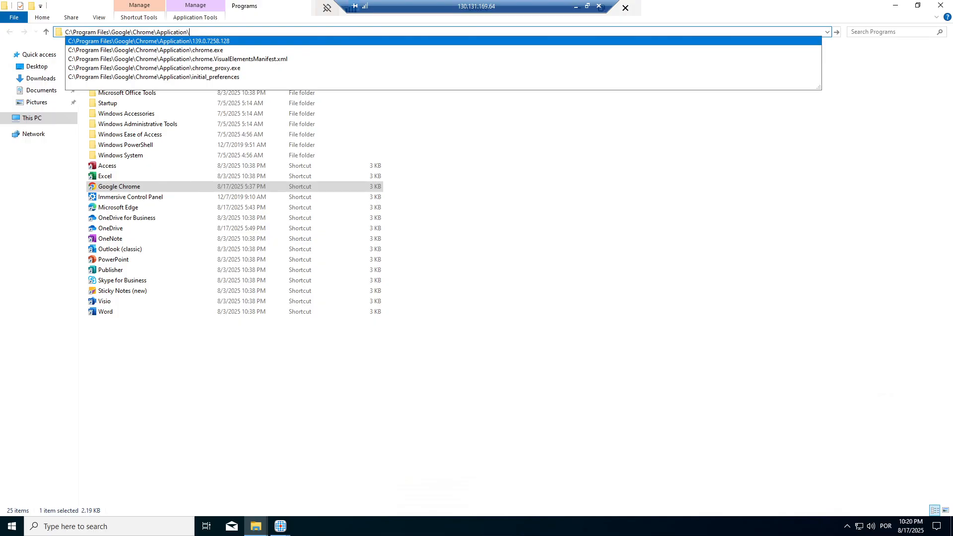
key(Return)
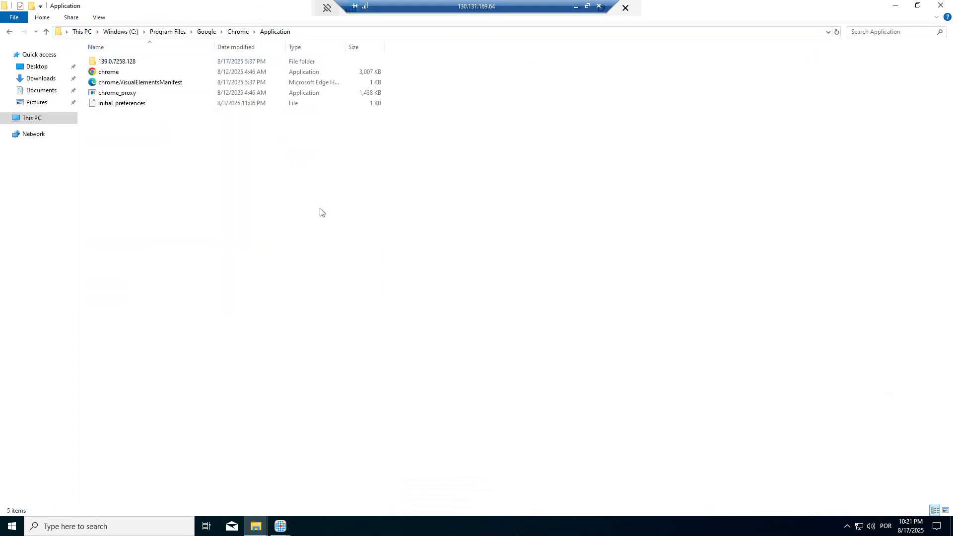
click(116, 73)
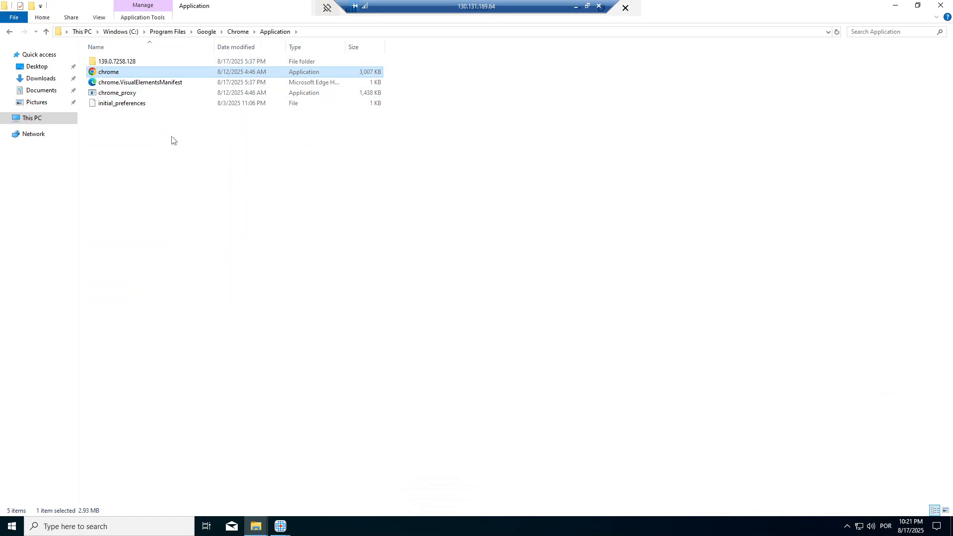
click(305, 33)
key(ctrl+c)
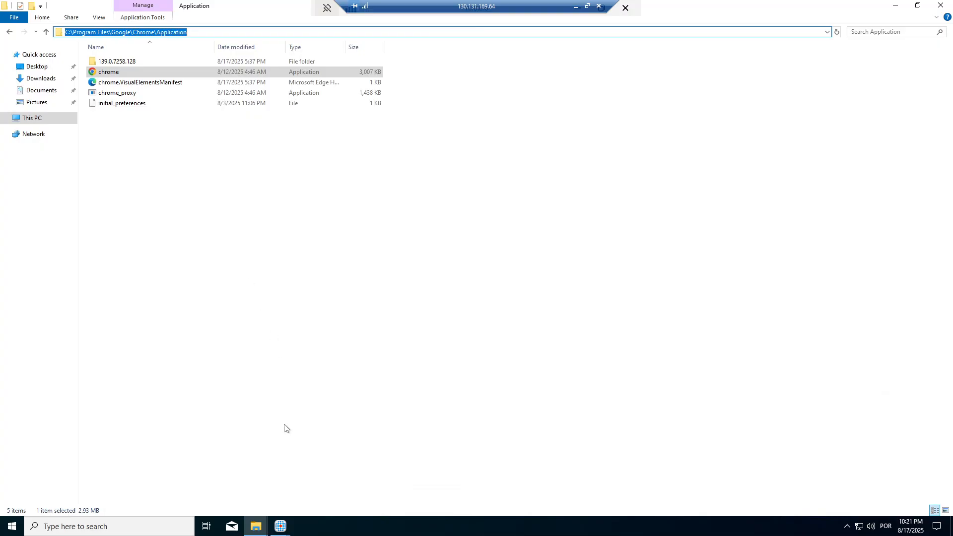
click(281, 526)
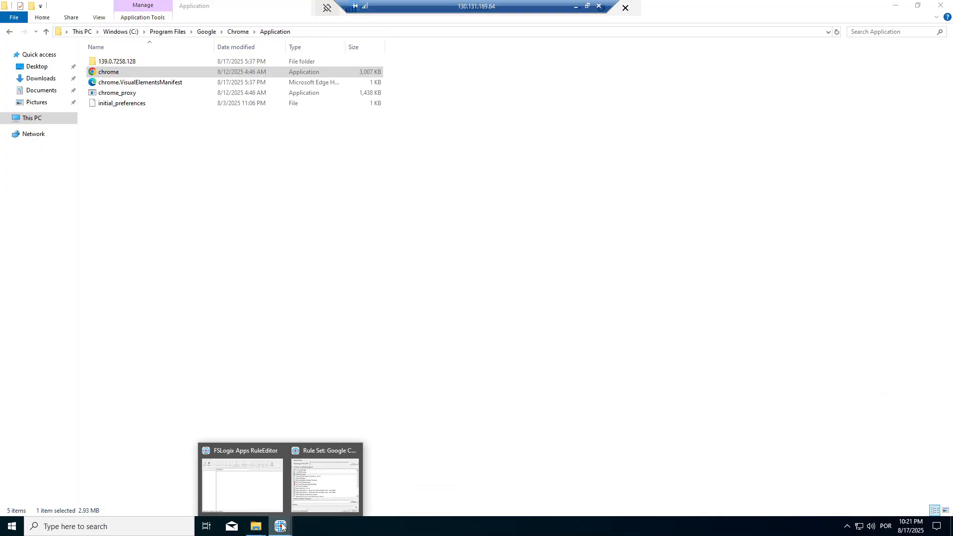
click(311, 487)
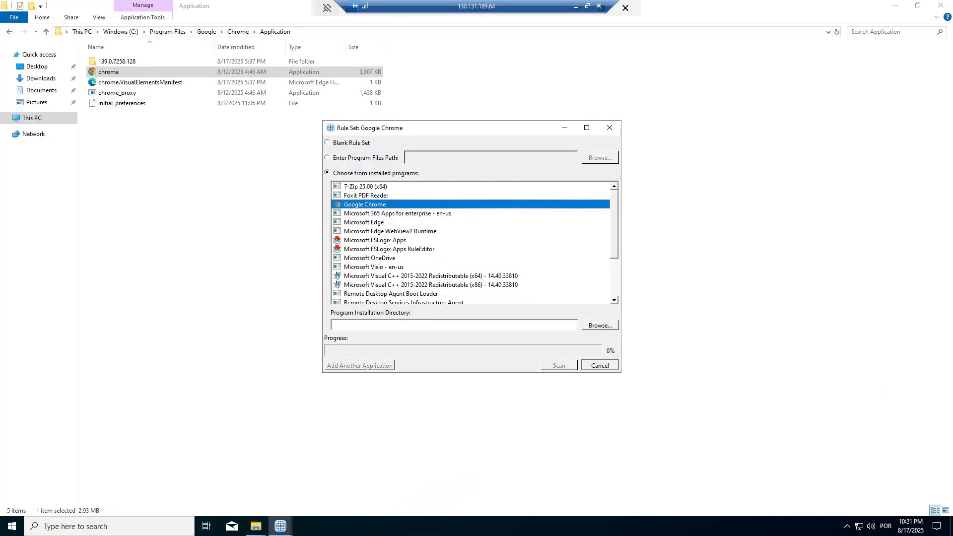
Step: Set the program files path to C:\Program Files\Google\Chrome\Application via Enter Program Files Path
click(370, 326)
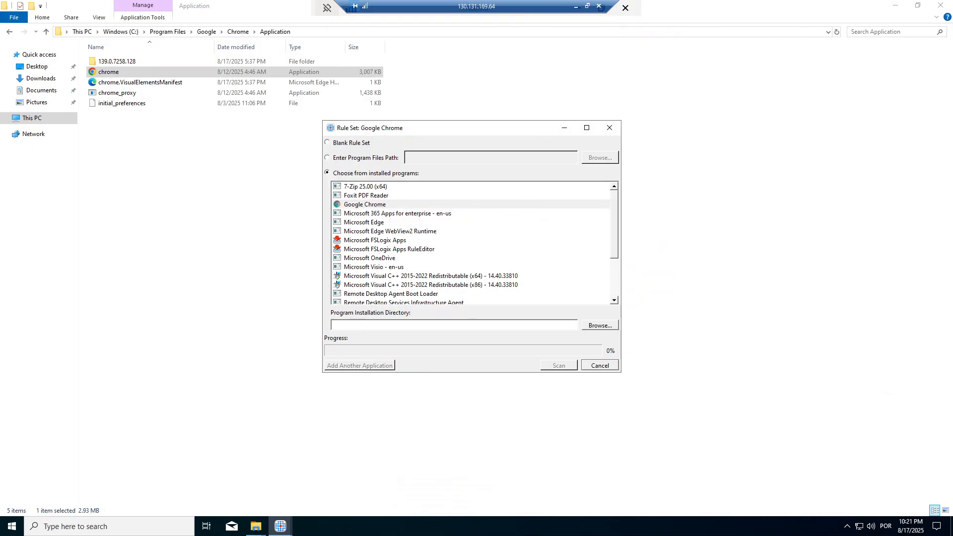
key(ctrl+v)
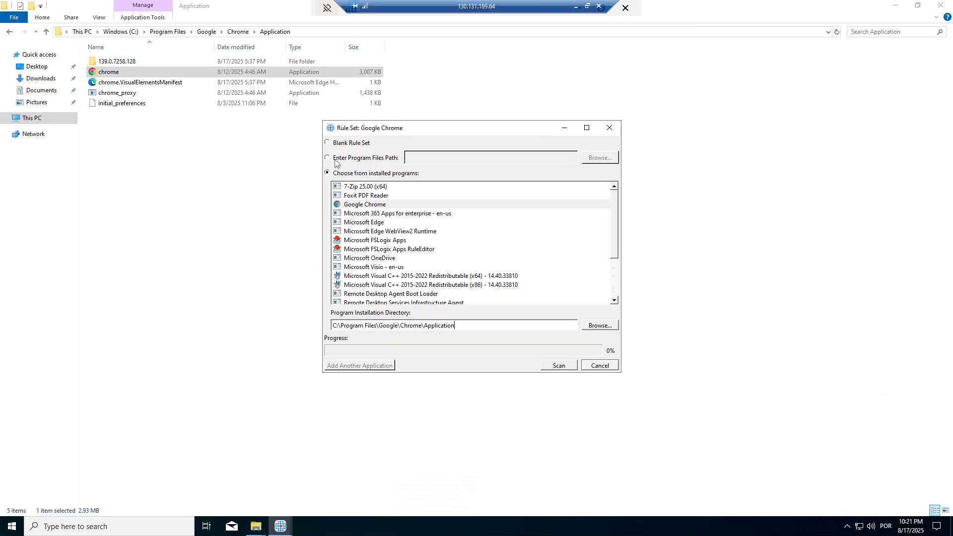
click(330, 159)
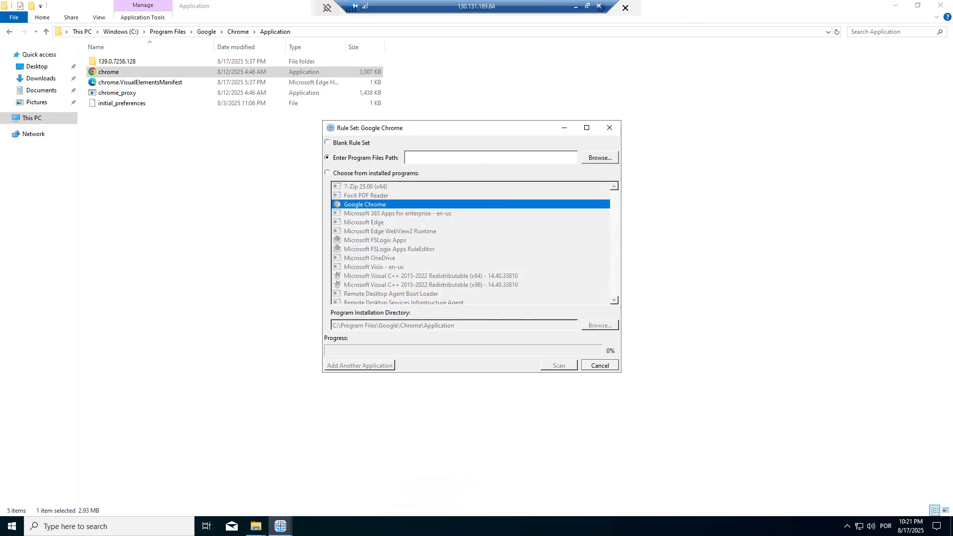
key(ctrl+v)
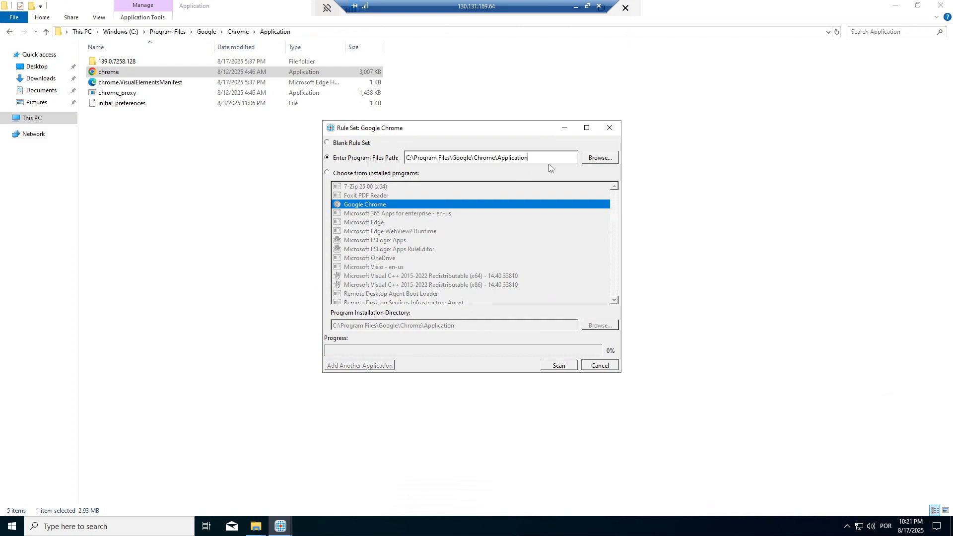
click(600, 159)
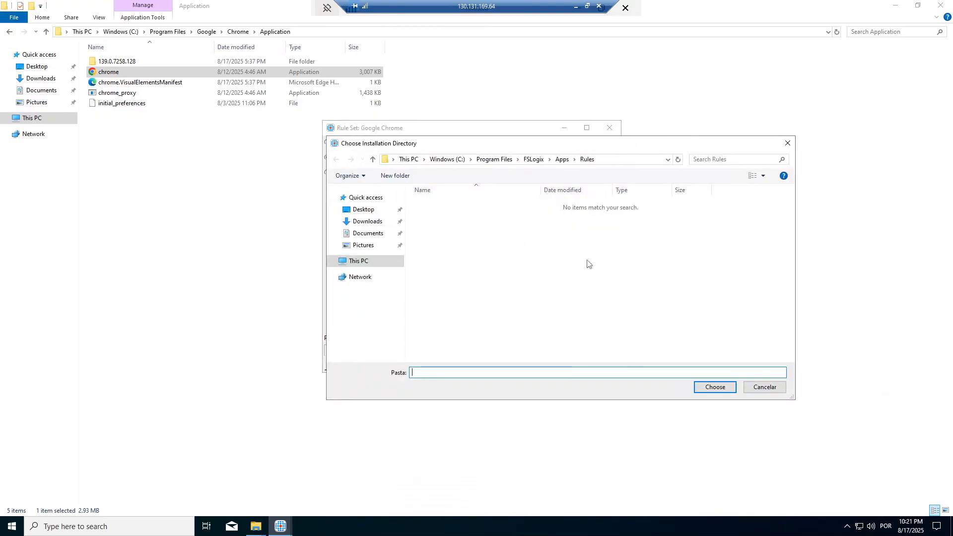
click(611, 160)
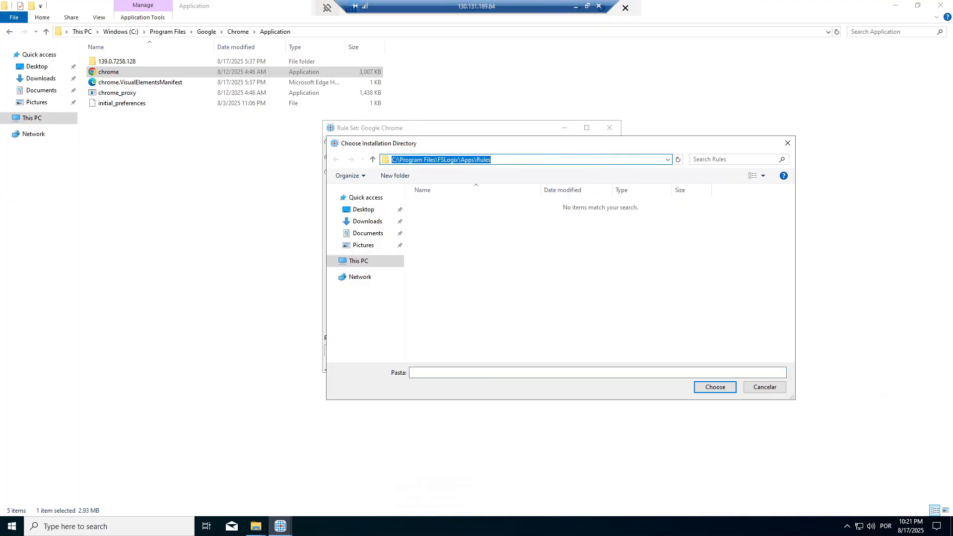
key(ctrl+v)
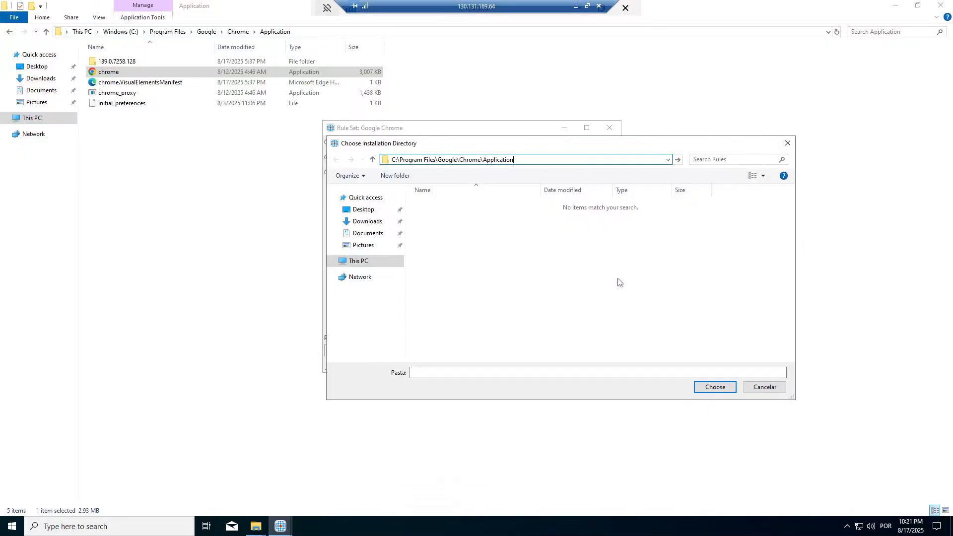
key(Return)
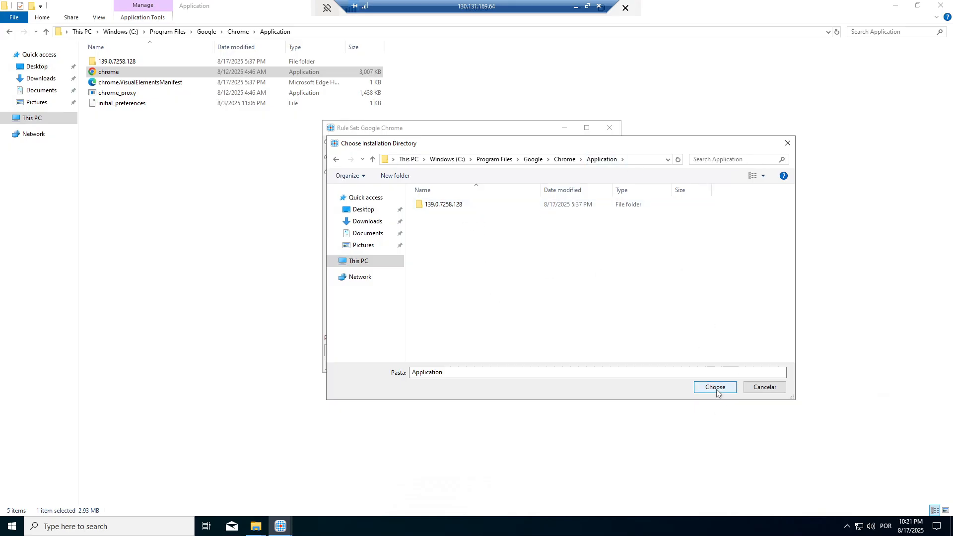
key(shift+Tab)
text(A)
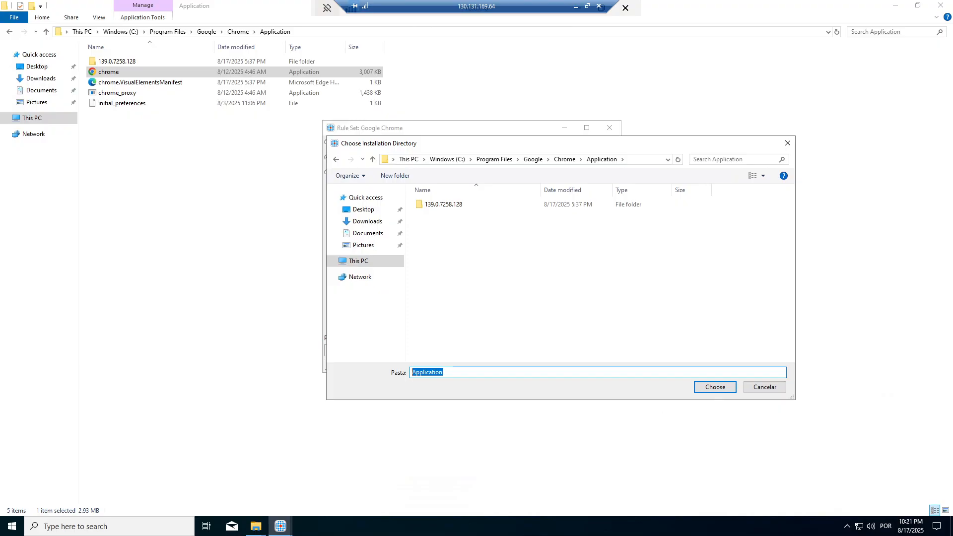
click(723, 389)
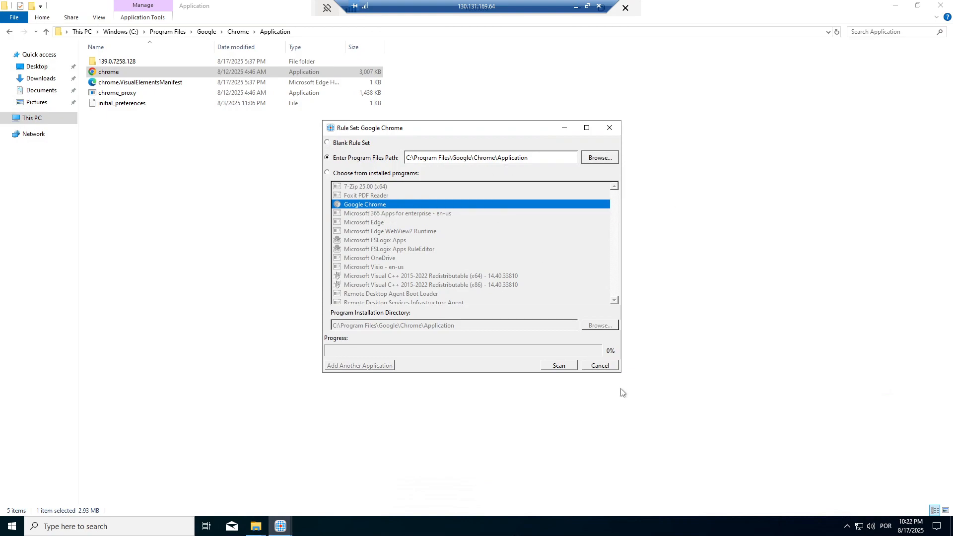
Step: Scan Chrome's Application folder to generate the hiding rules and accept the result
click(559, 365)
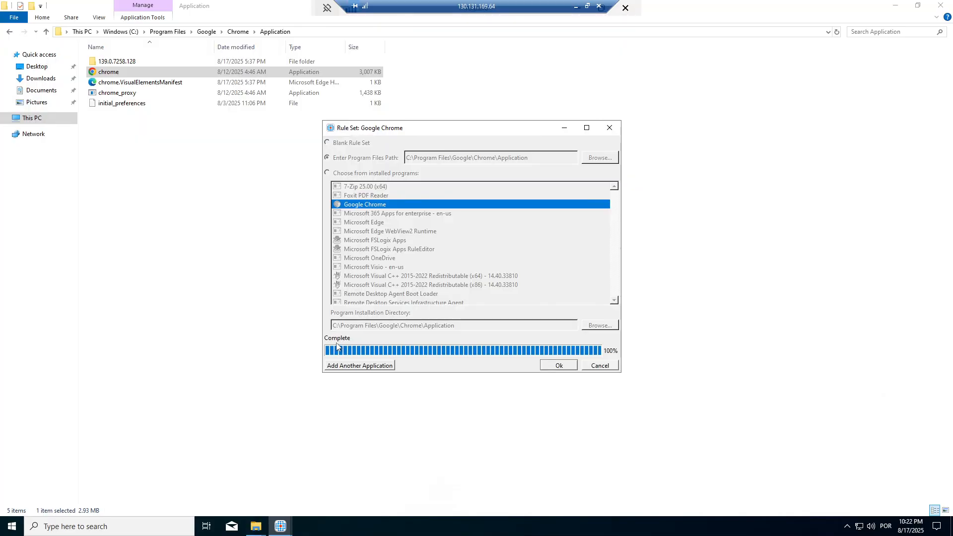
click(556, 368)
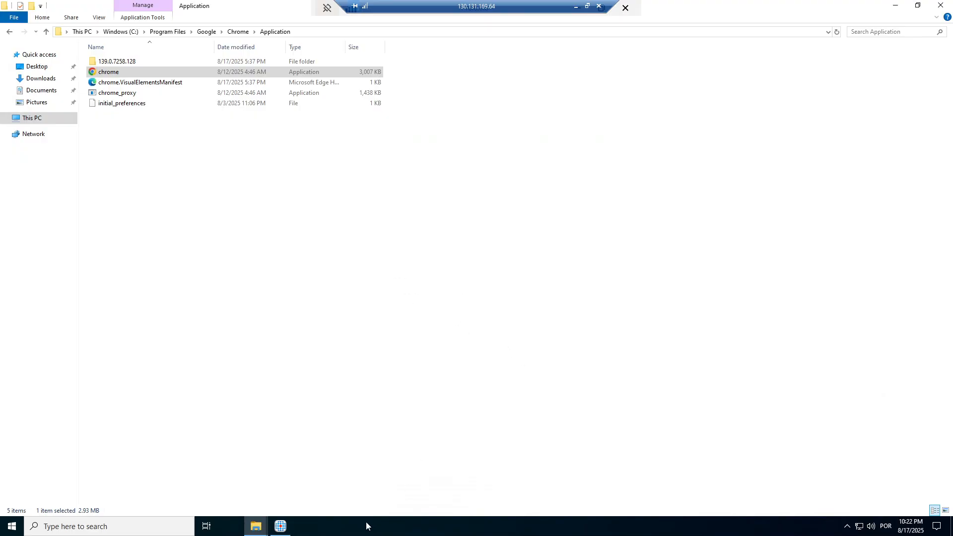
mouse_move(283, 529)
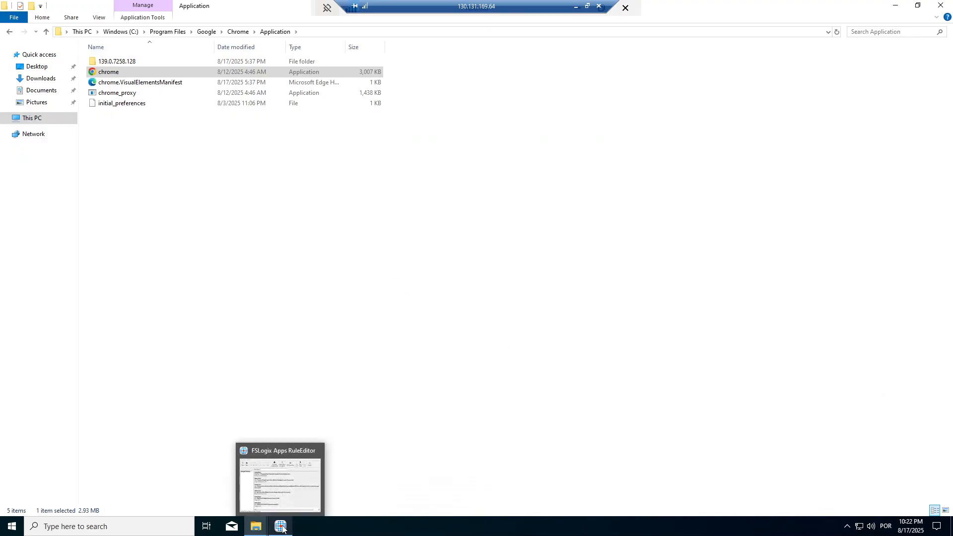
click(276, 484)
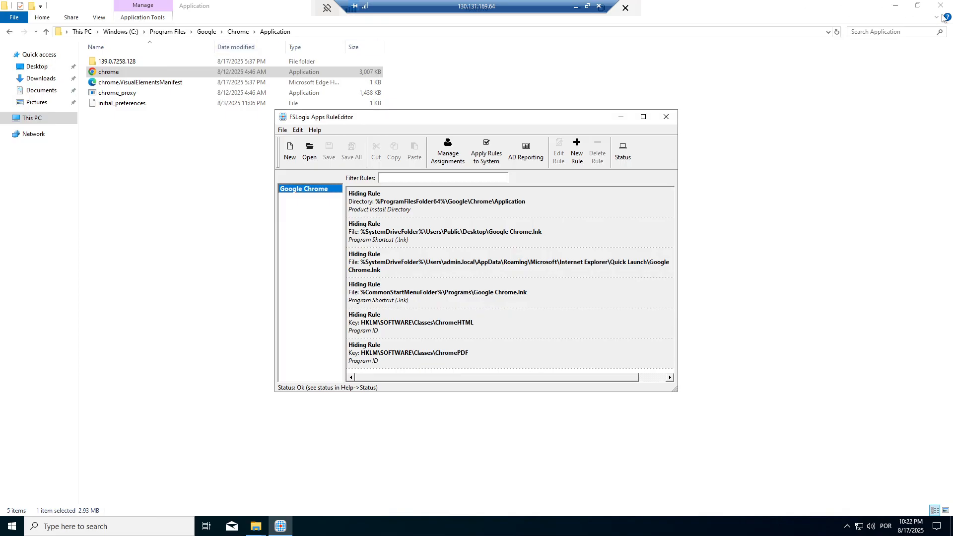
Step: Minimize the Chrome Application folder window and close the Downloads Explorer window
click(775, 15)
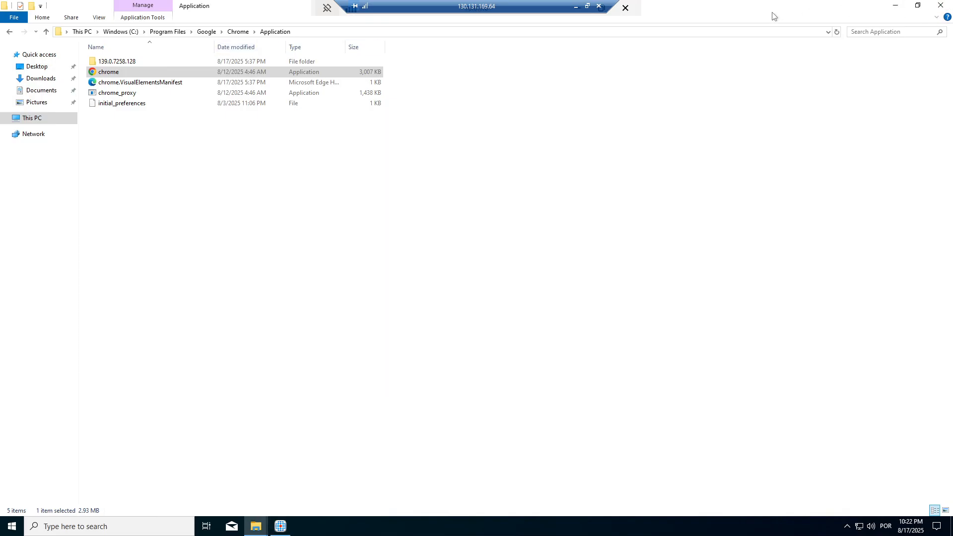
click(895, 5)
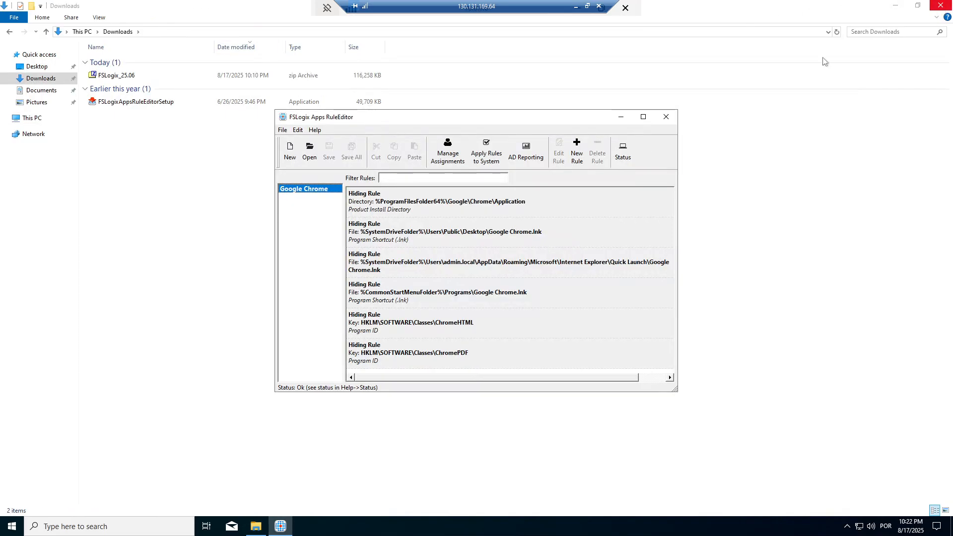
click(170, 182)
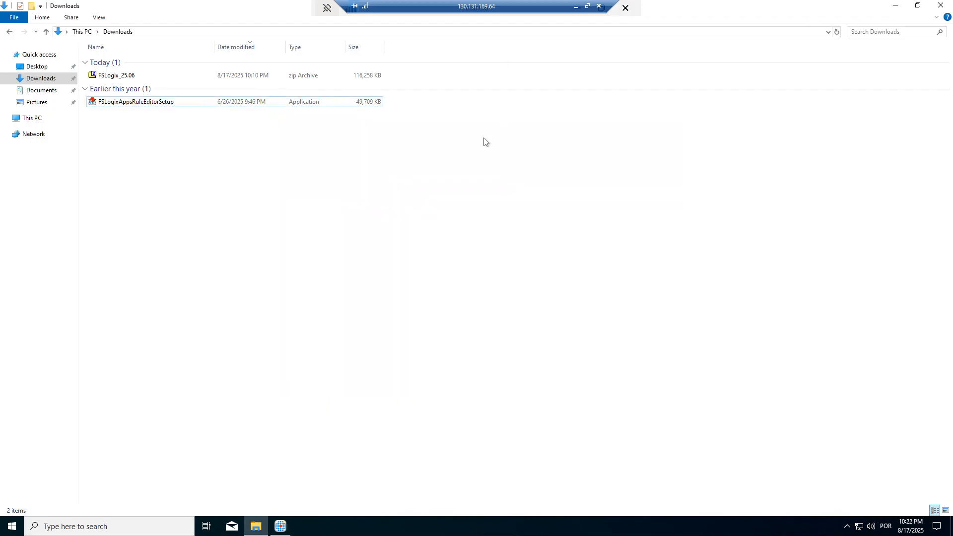
click(941, 5)
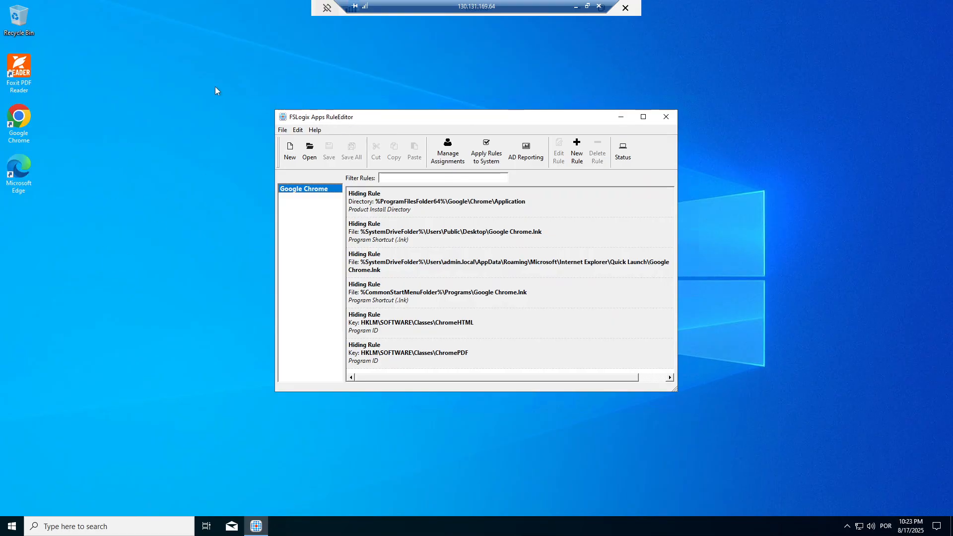
click(18, 126)
click(488, 156)
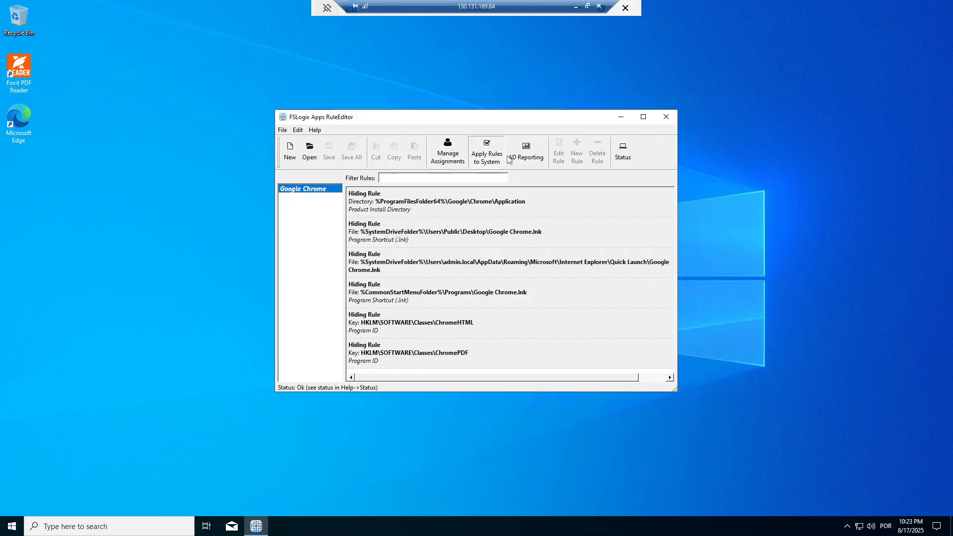
click(486, 158)
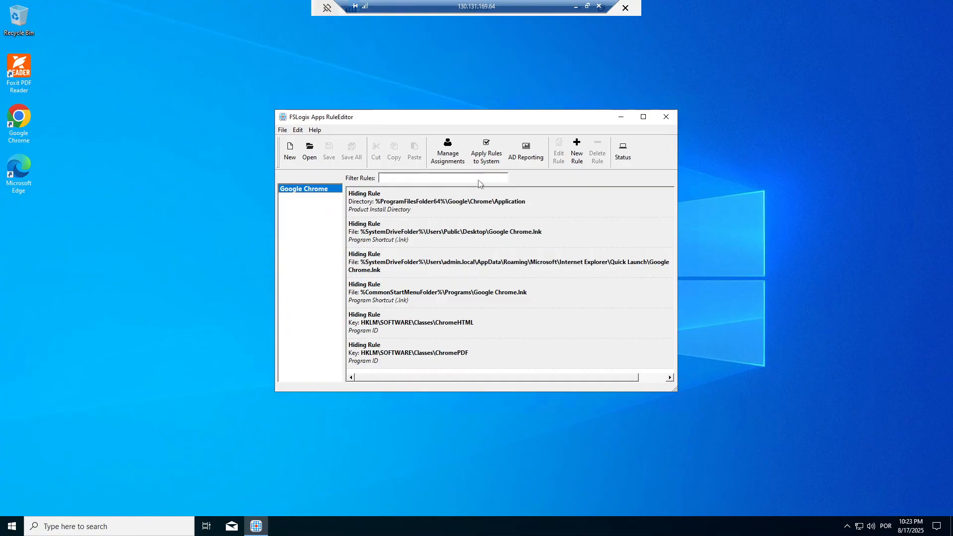
Step: In Manage Assignments, keep Everyone excluded (Applies: No) and open the Add assignment-type dropdown
click(456, 144)
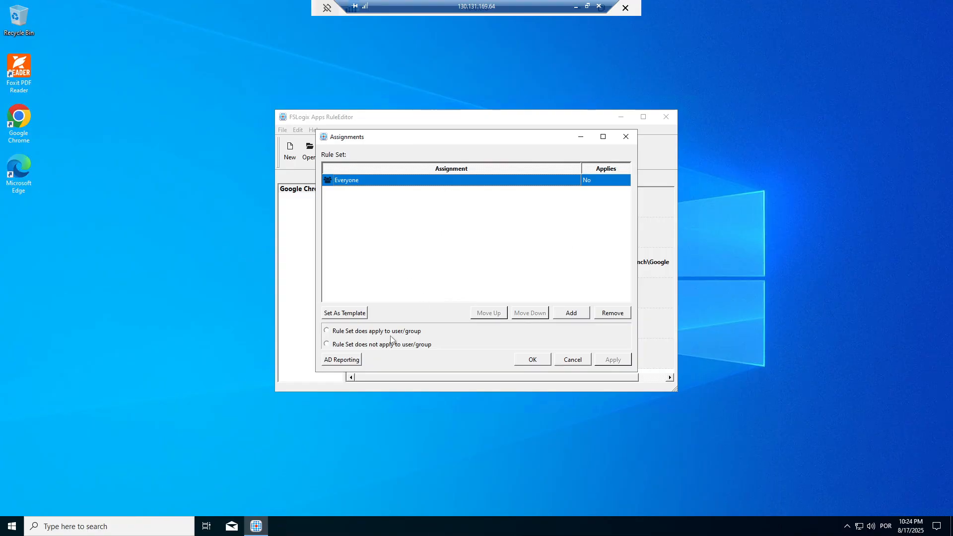
click(328, 331)
click(327, 345)
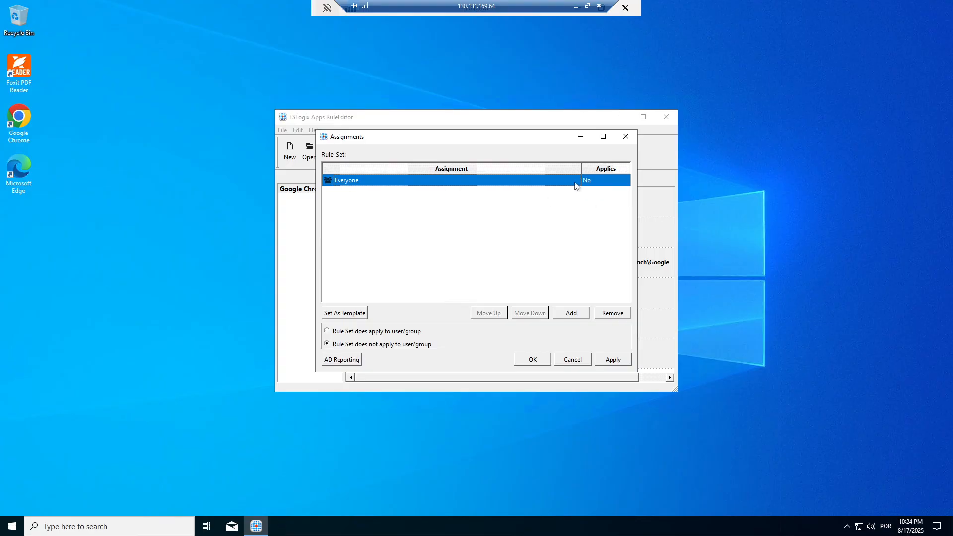
click(505, 239)
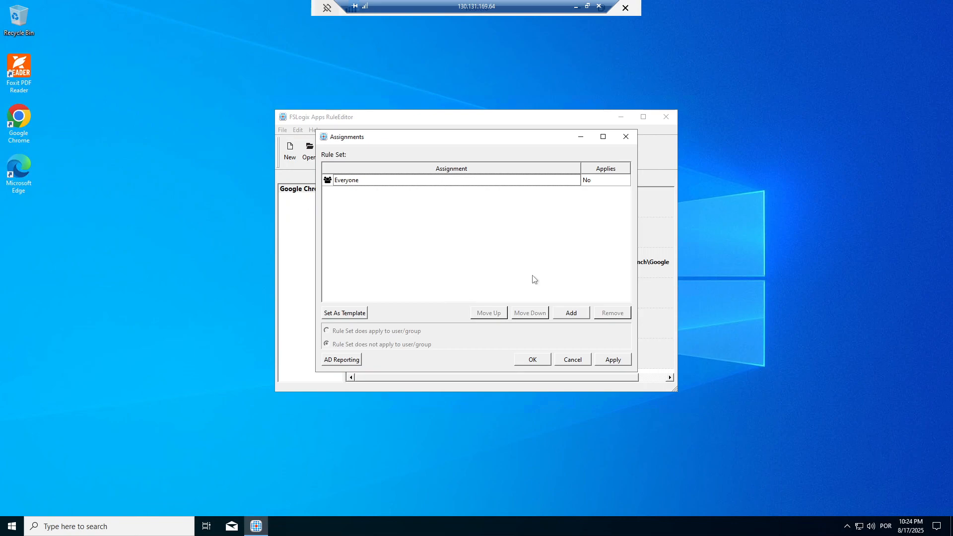
click(575, 314)
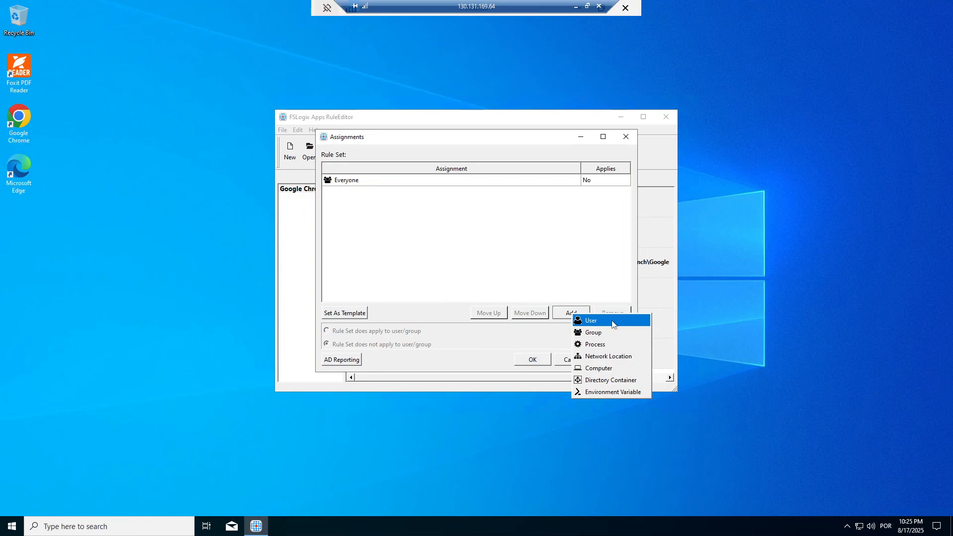
Step: Add user.01 as a user assignment for the Chrome rule set, verifying the name
click(614, 324)
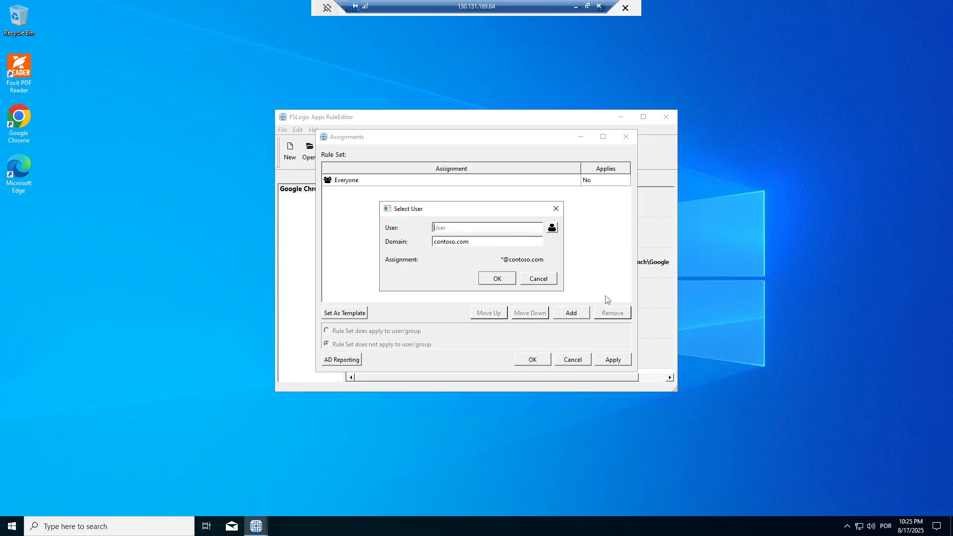
click(552, 229)
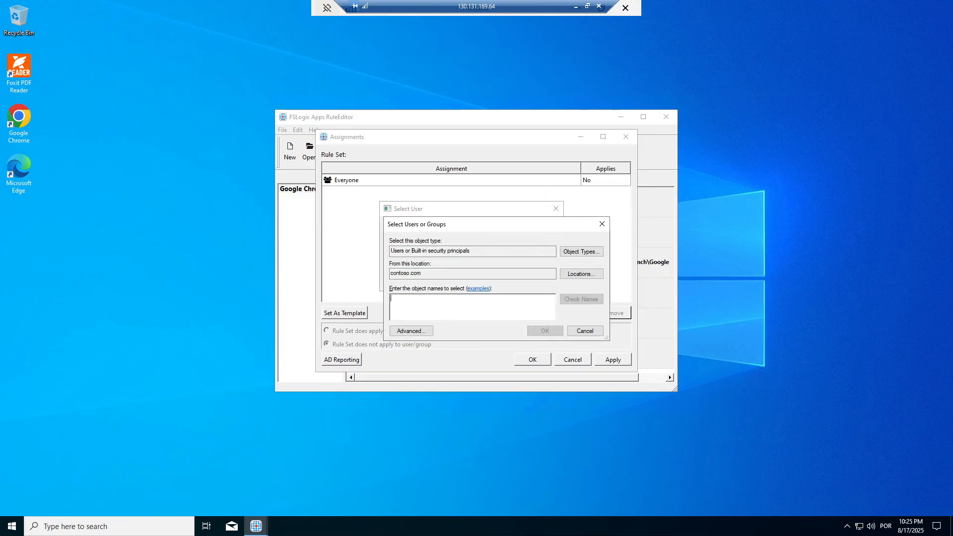
text(user.01)
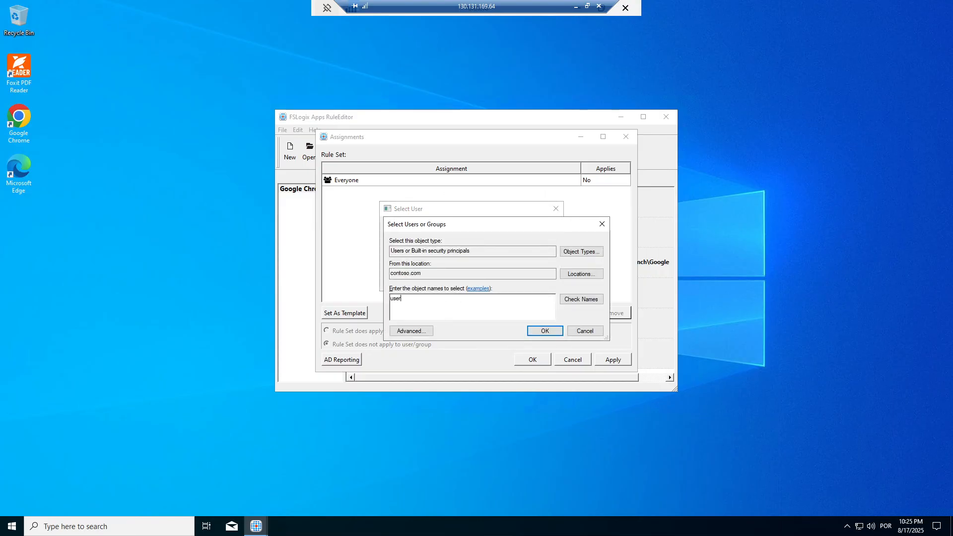
click(594, 300)
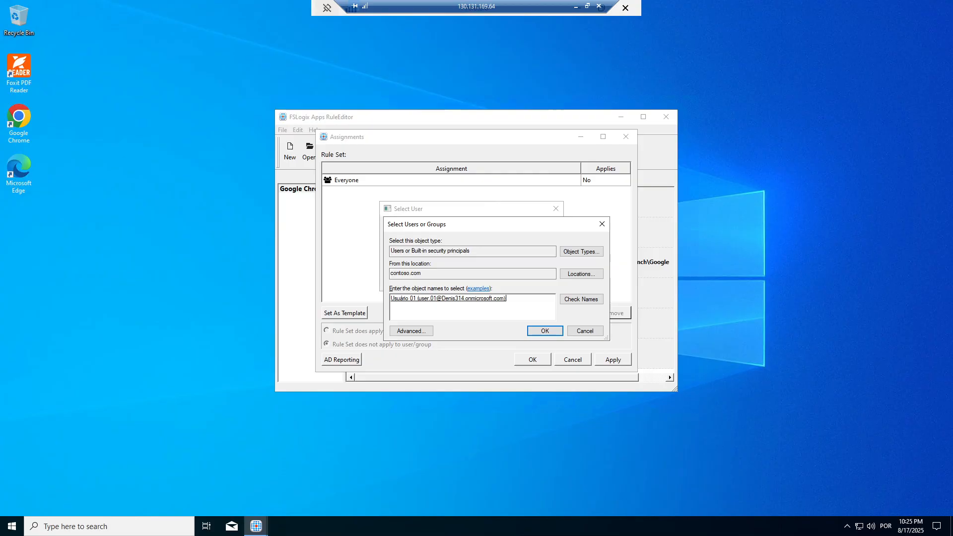
click(545, 330)
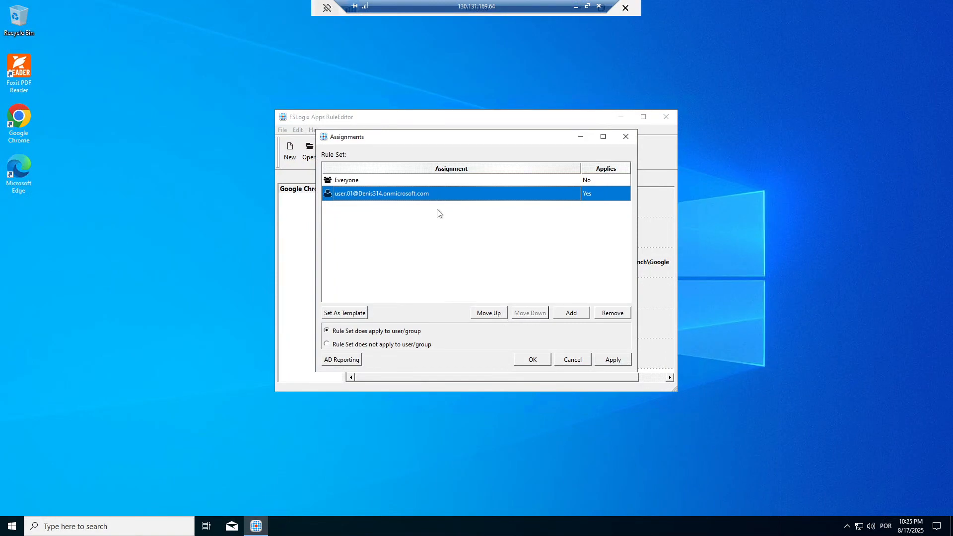
Step: Remove the Everyone assignment from the Chrome rule set
click(361, 182)
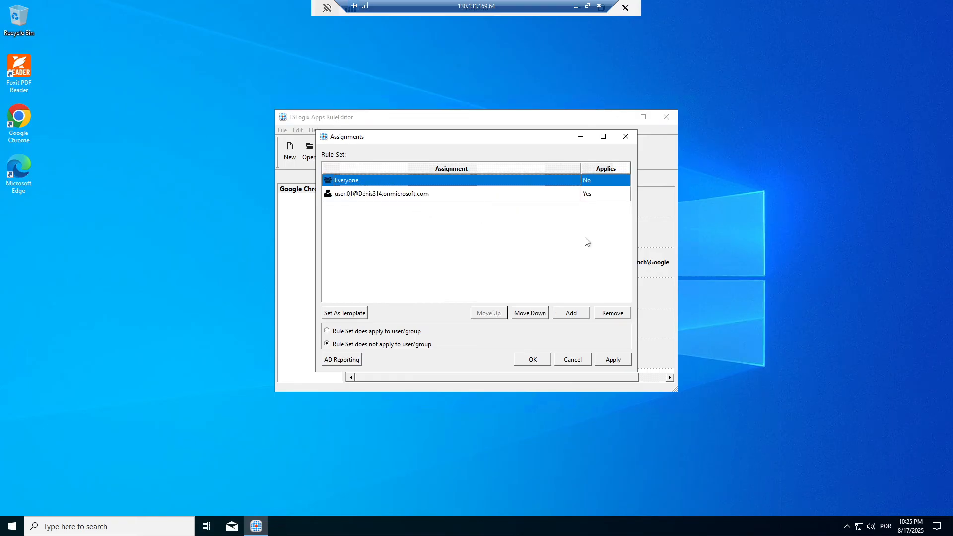
click(611, 315)
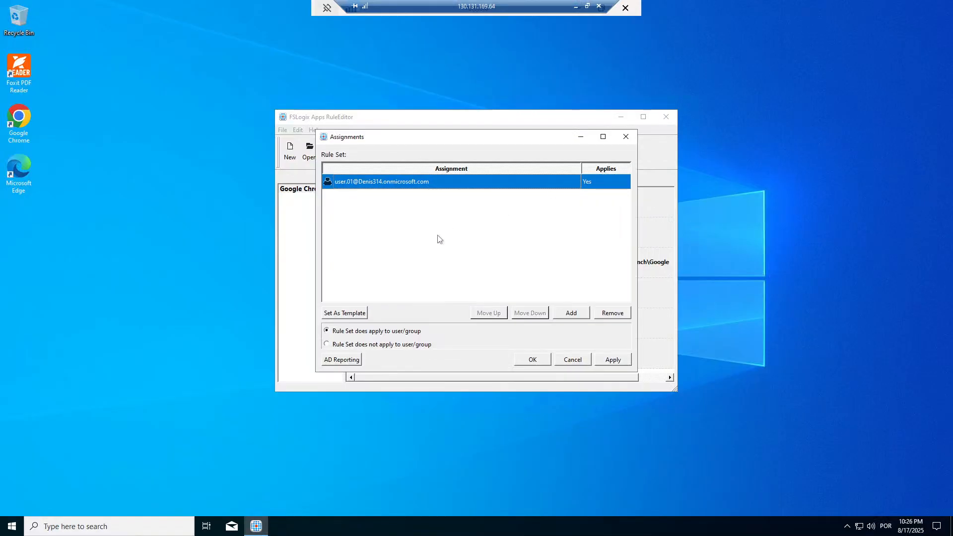
click(576, 317)
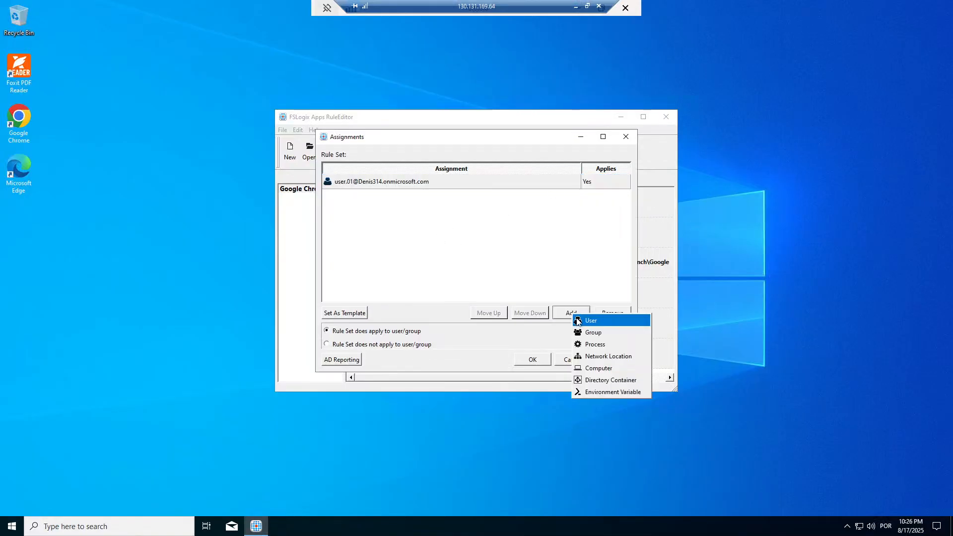
Step: Add Everyone back to the Chrome rule set's assignments
click(608, 323)
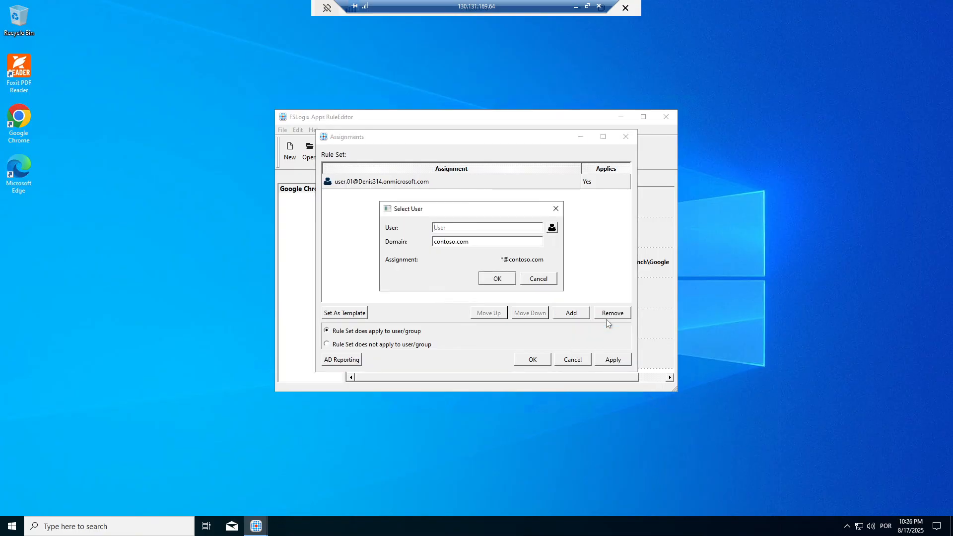
click(552, 228)
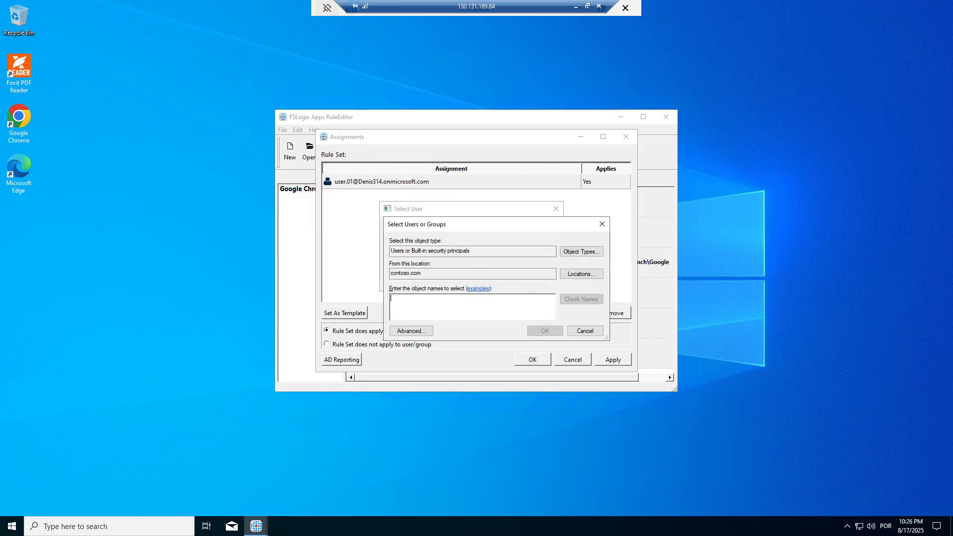
text(everyone)
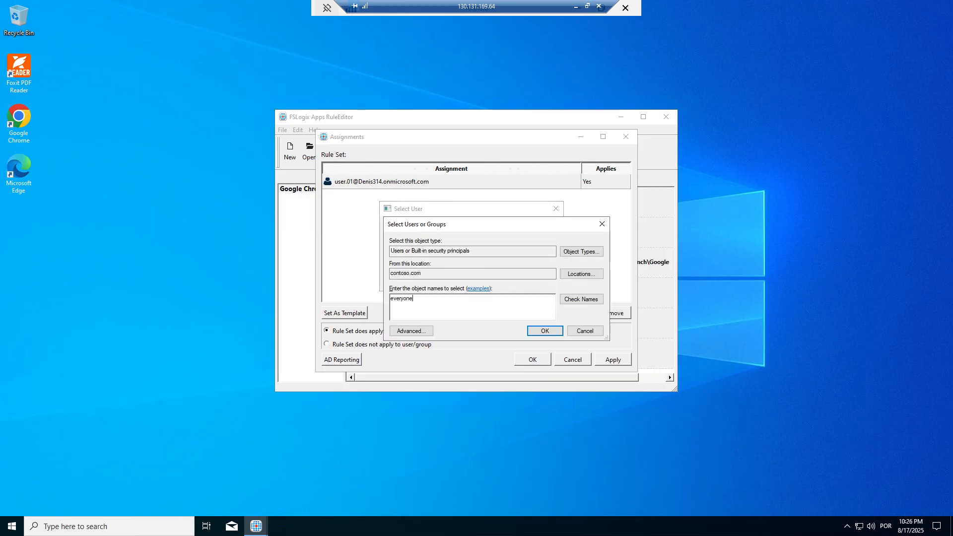
click(581, 299)
click(545, 331)
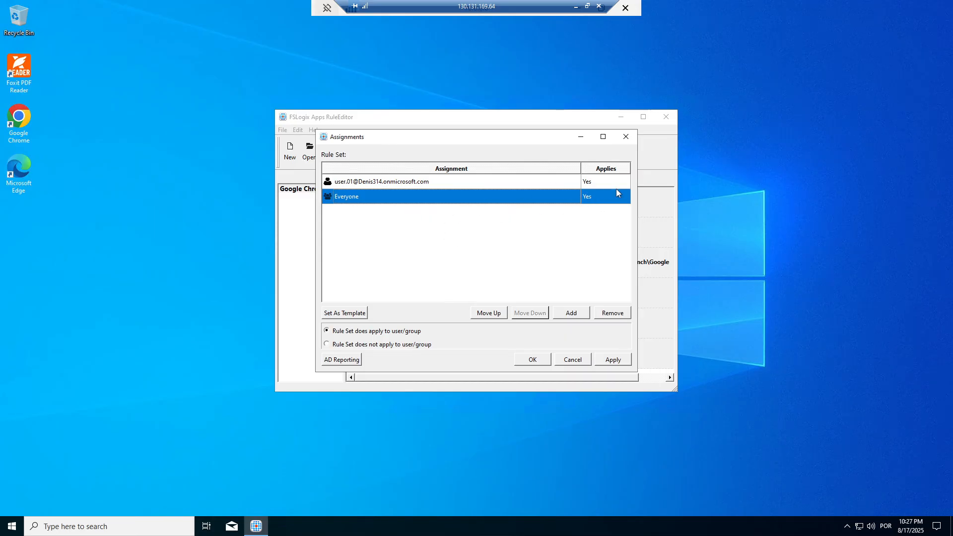
Step: Exclude Everyone (Applies: No), keep user.01 at Yes, and apply the changes
click(327, 345)
click(422, 185)
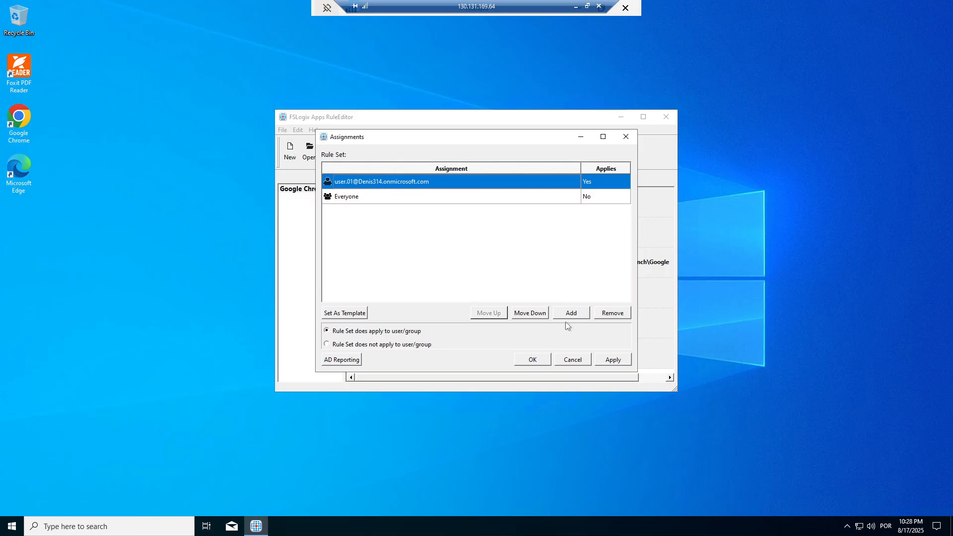
click(613, 359)
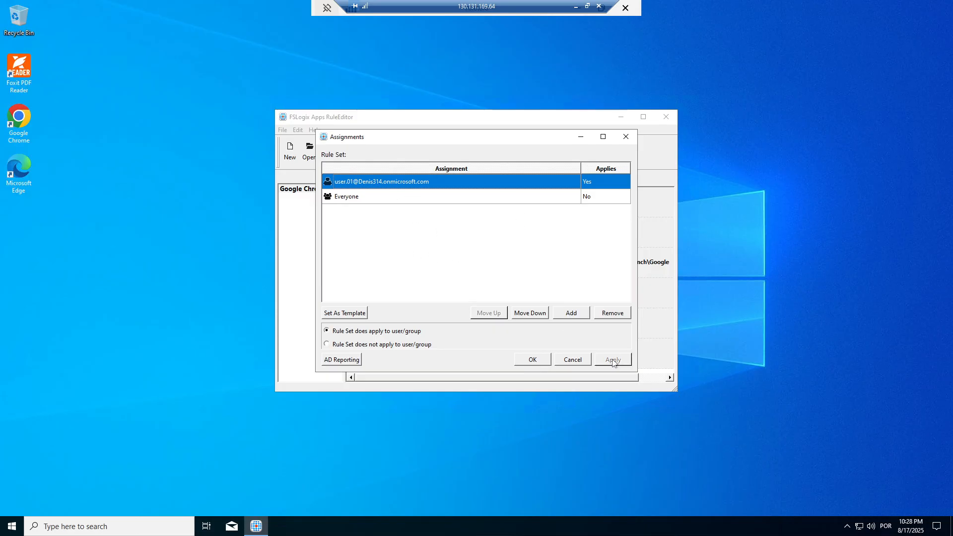
Step: Confirm the Chrome assignments and launch File Explorer via Windows search
click(533, 359)
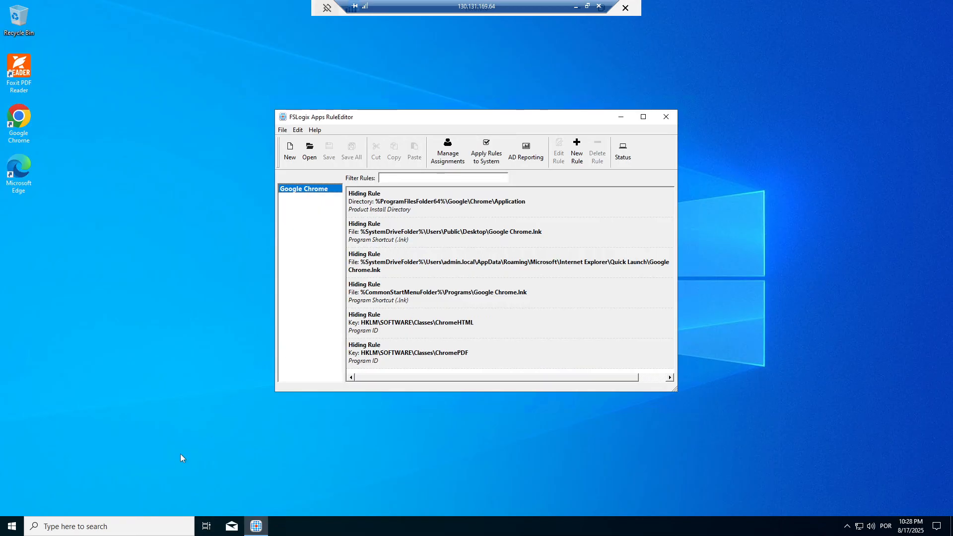
click(63, 533)
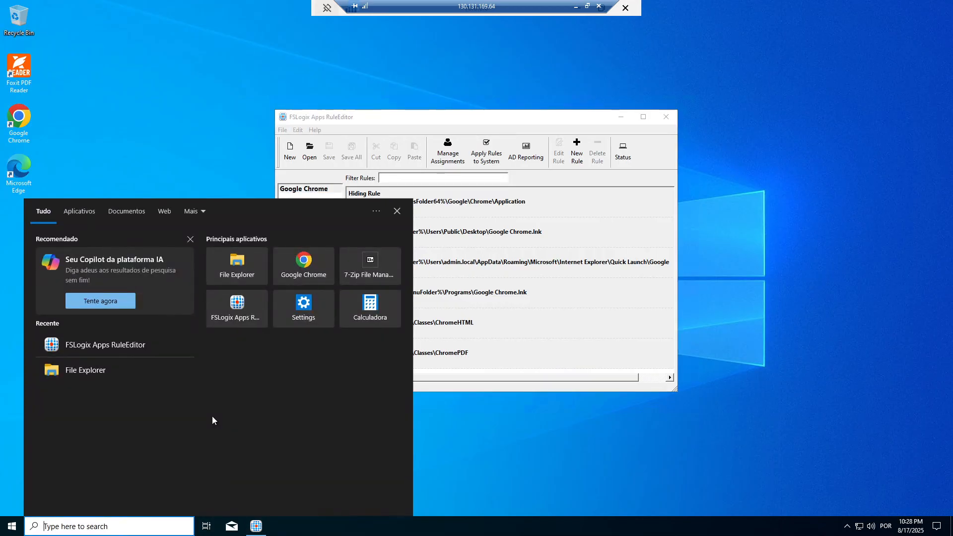
text(file )
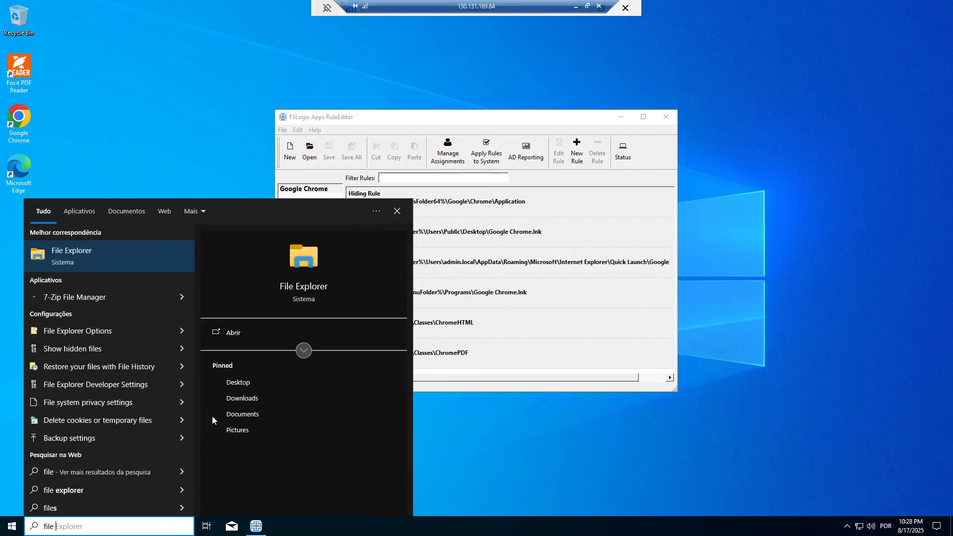
text(explorer)
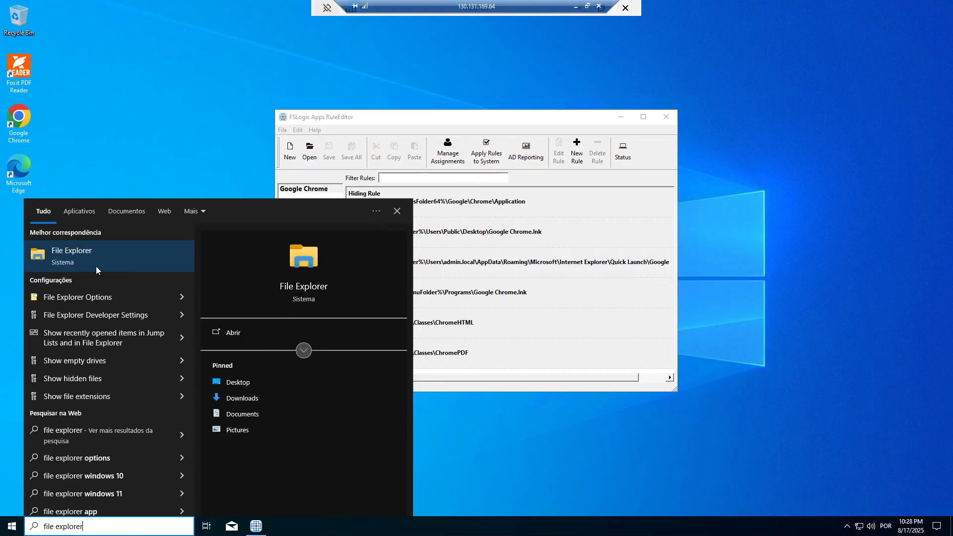
click(115, 261)
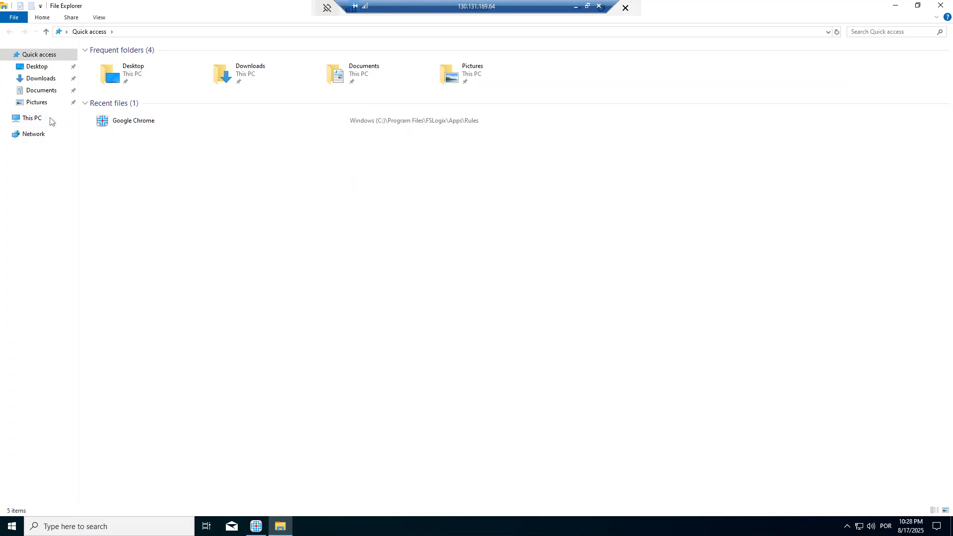
Step: Navigate to C:\Program Files\FSLogix\Apps\Rules to view the saved Chrome rule files
click(32, 120)
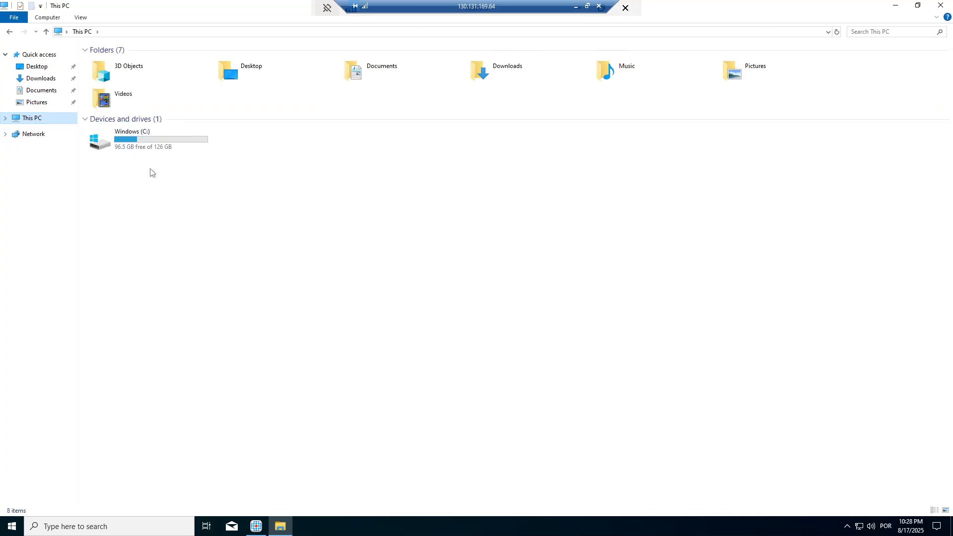
double_click(136, 138)
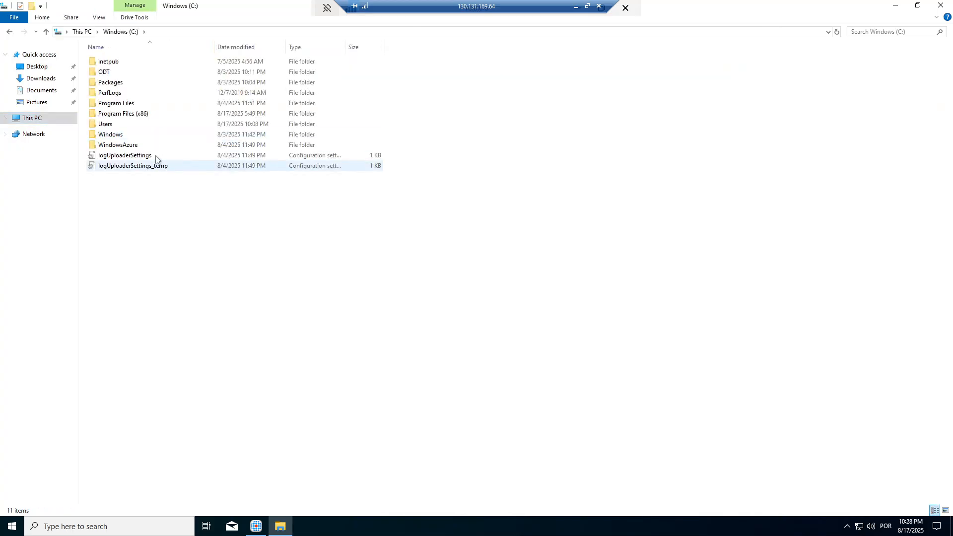
double_click(117, 103)
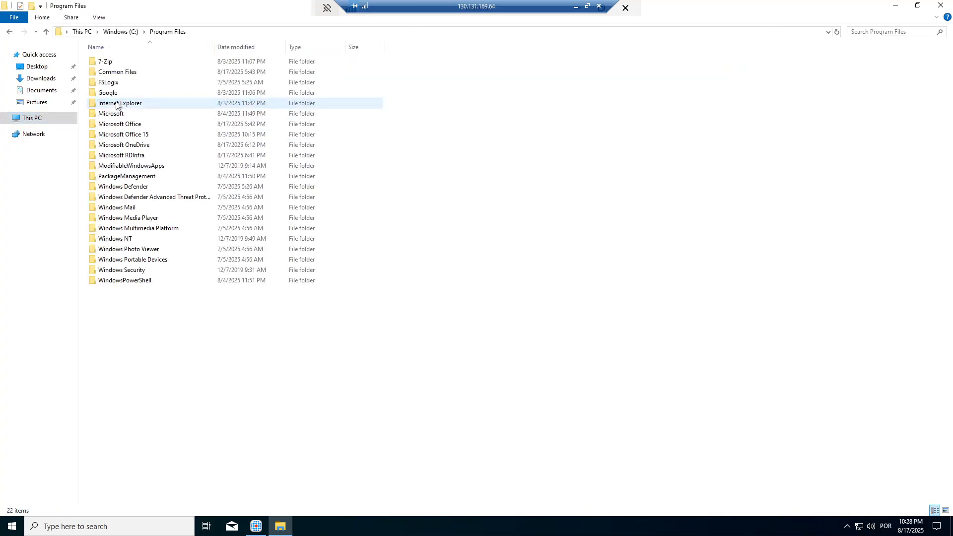
click(119, 86)
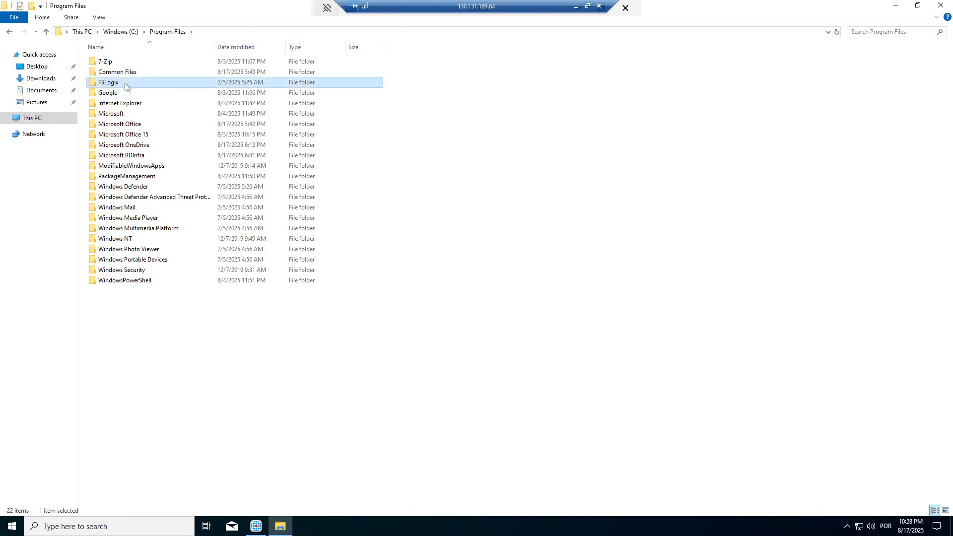
double_click(125, 86)
click(119, 64)
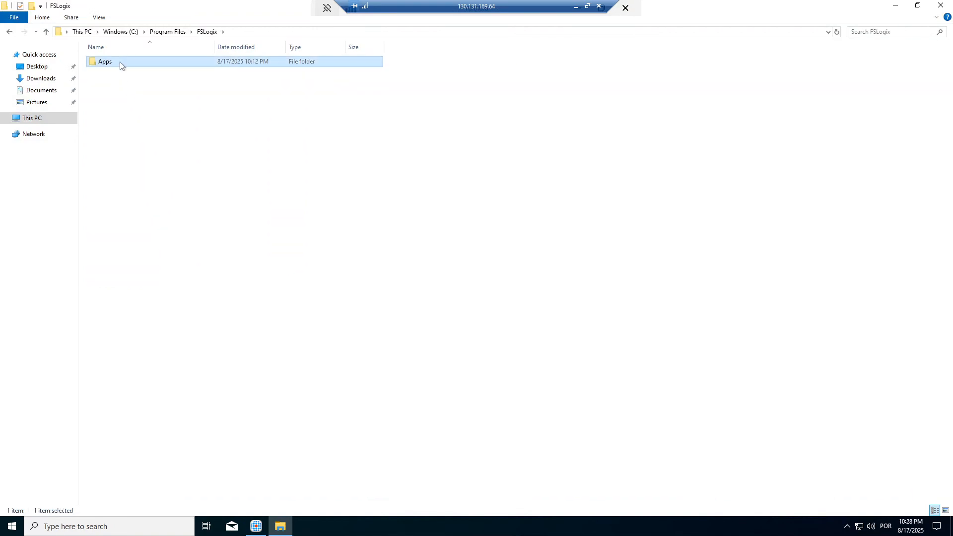
double_click(120, 62)
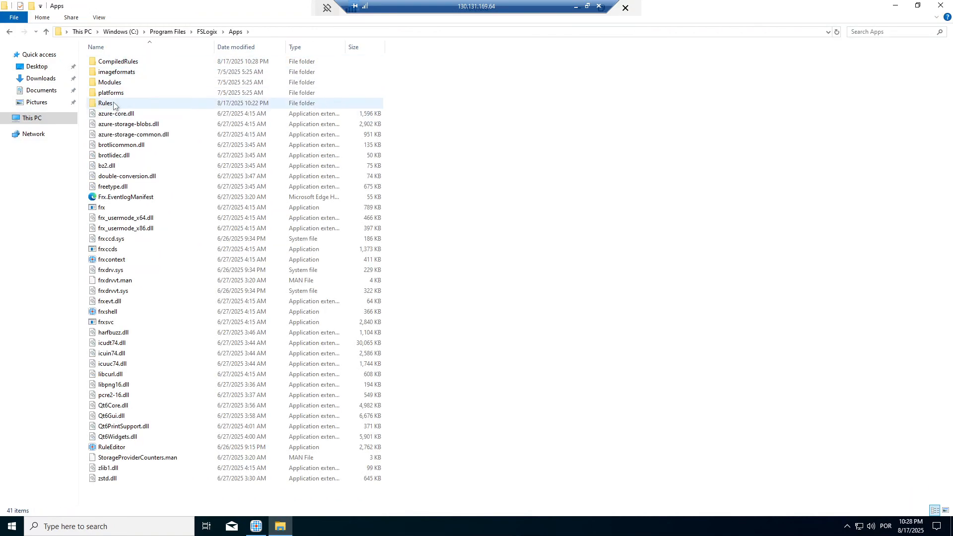
click(134, 105)
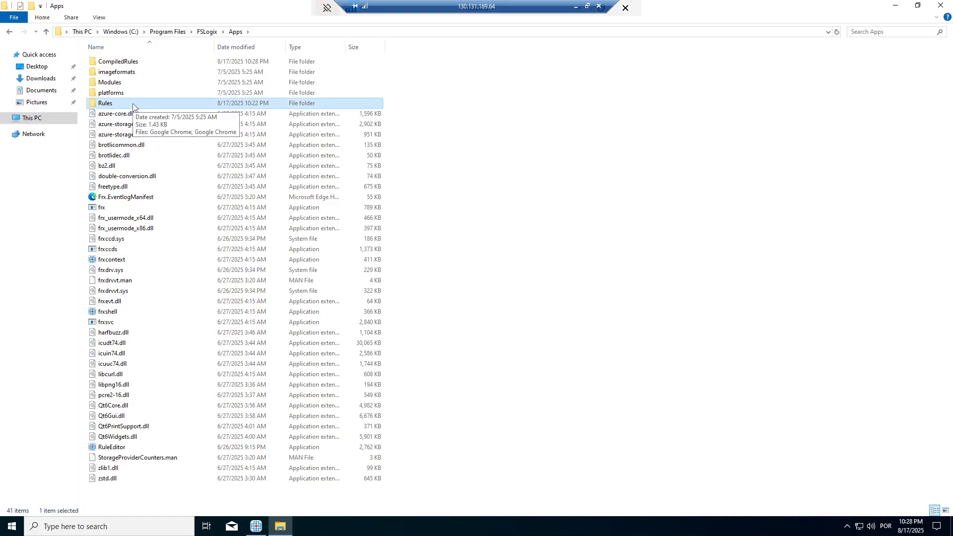
double_click(133, 106)
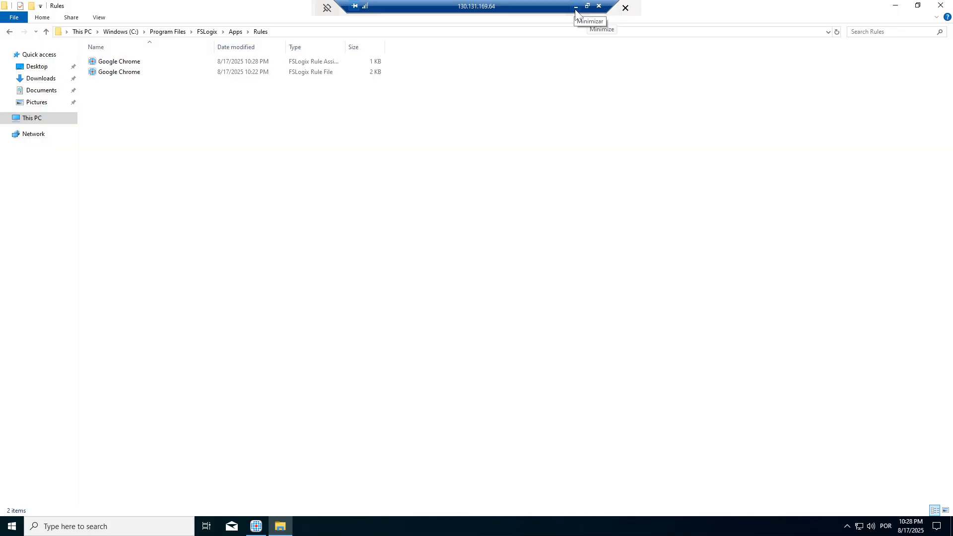
Step: Minimize the remote session and search the Azure portal for 'host pool' to reach Host pools
click(575, 9)
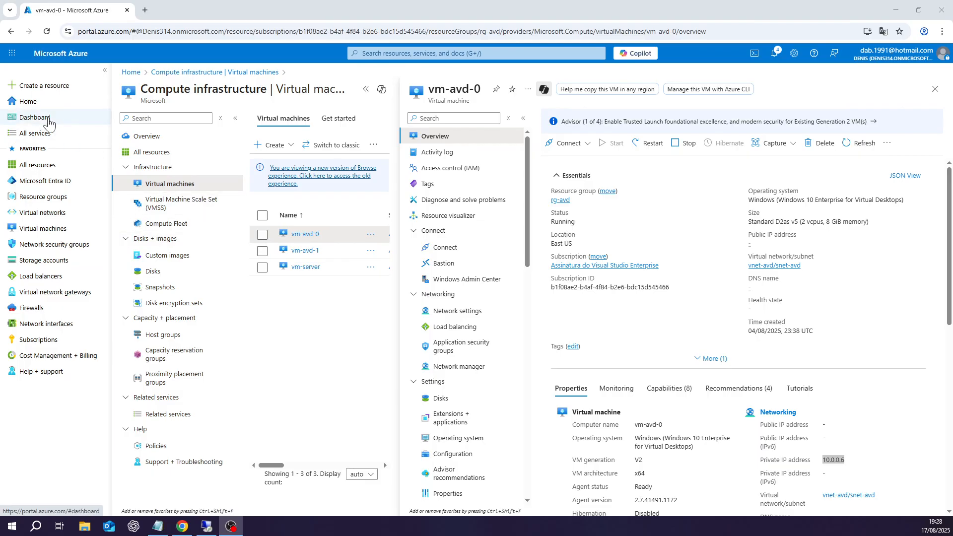
click(363, 53)
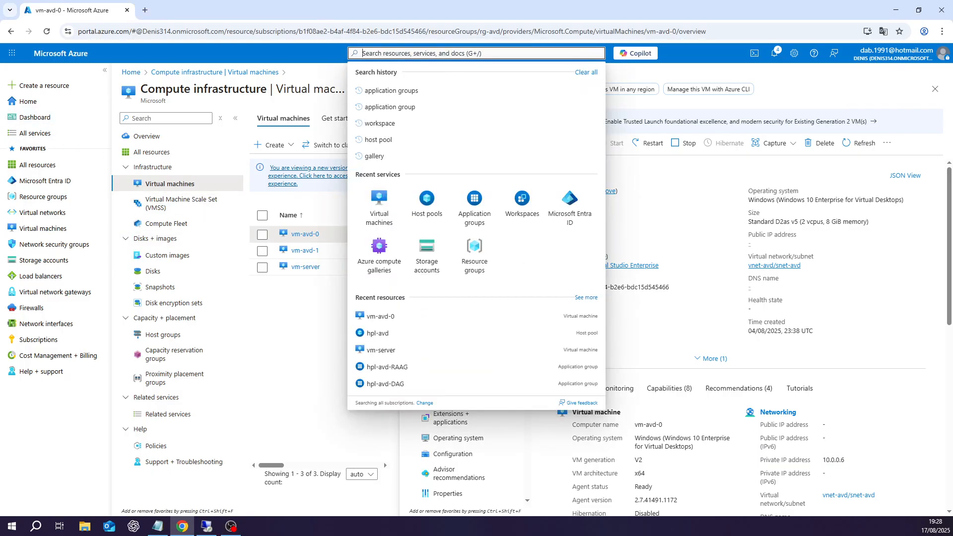
text(host p)
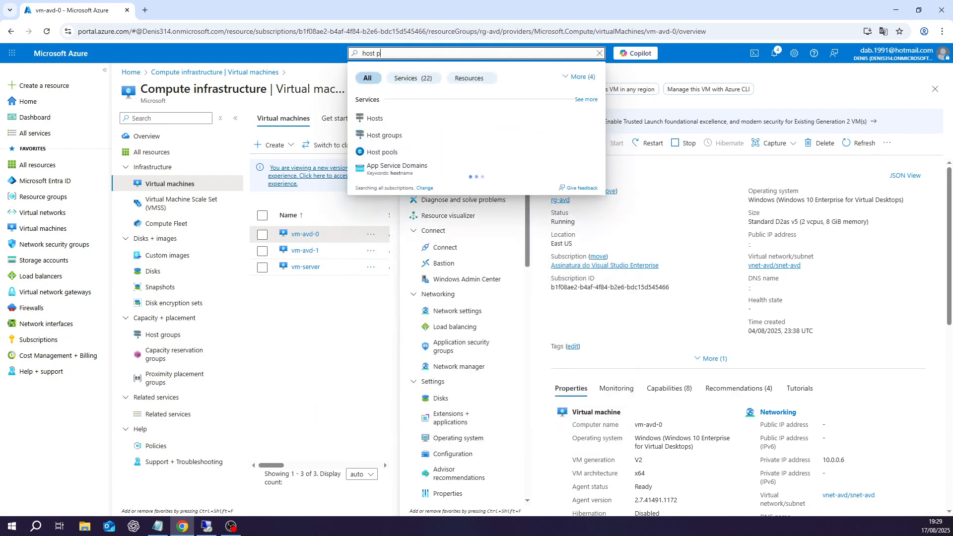
text(ool)
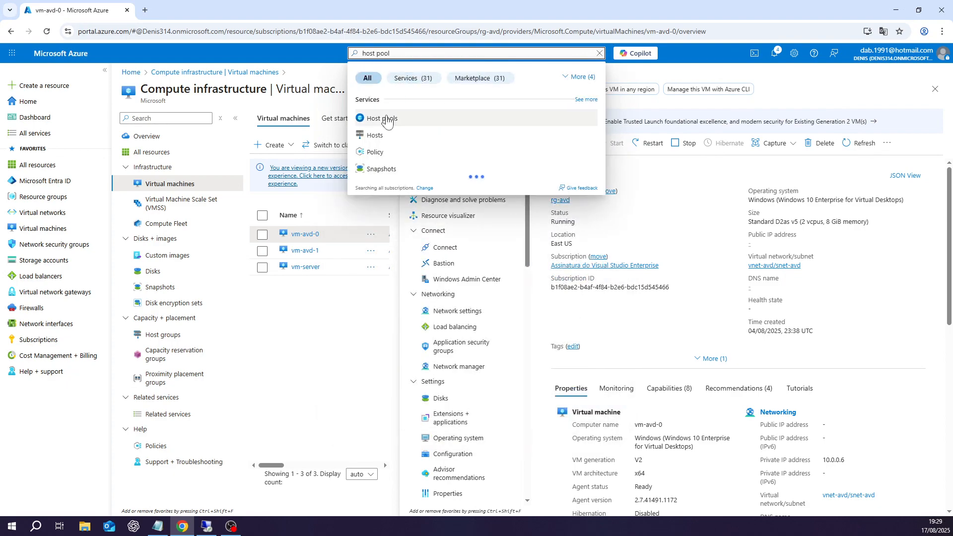
click(392, 121)
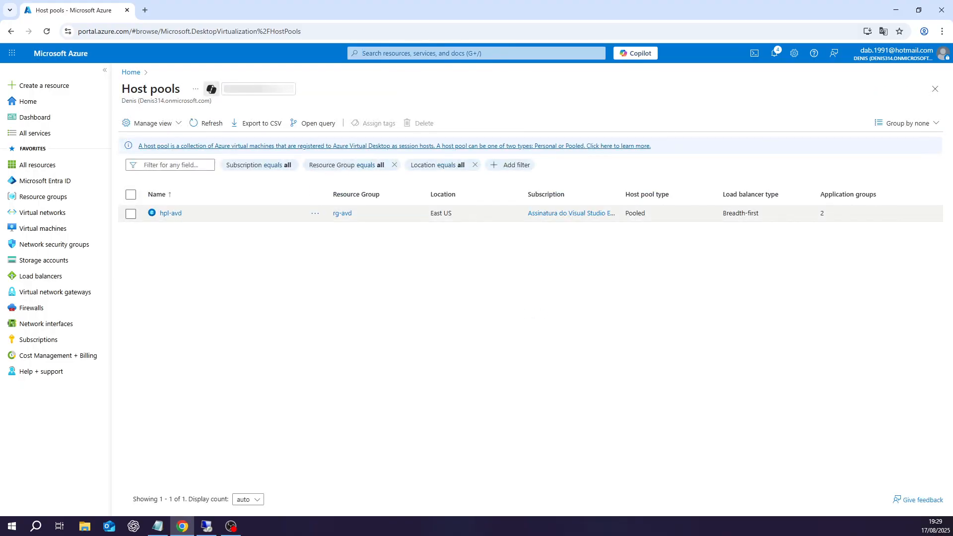
Step: In hpl-avd's Session hosts, turn drain mode on for vm-avd-1 and confirm
click(171, 214)
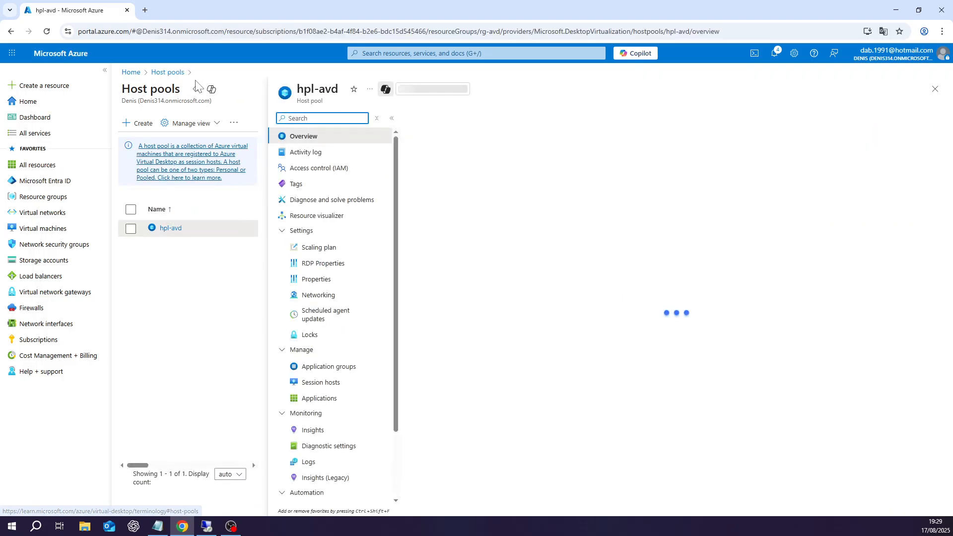
click(195, 89)
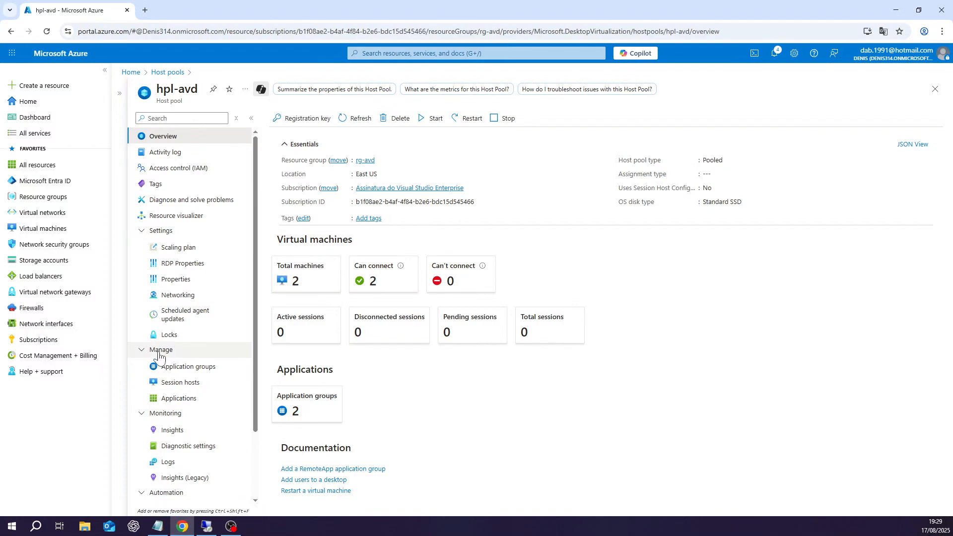
click(187, 385)
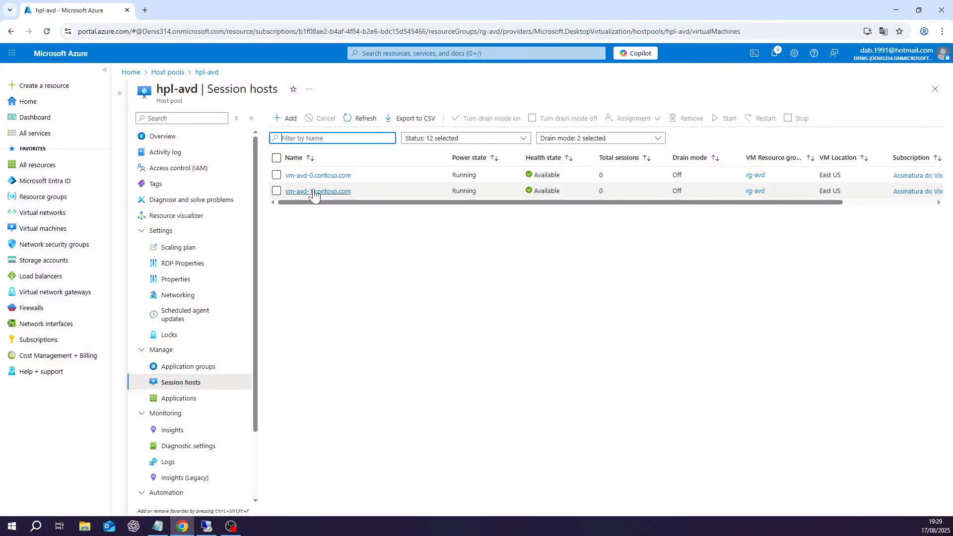
click(277, 190)
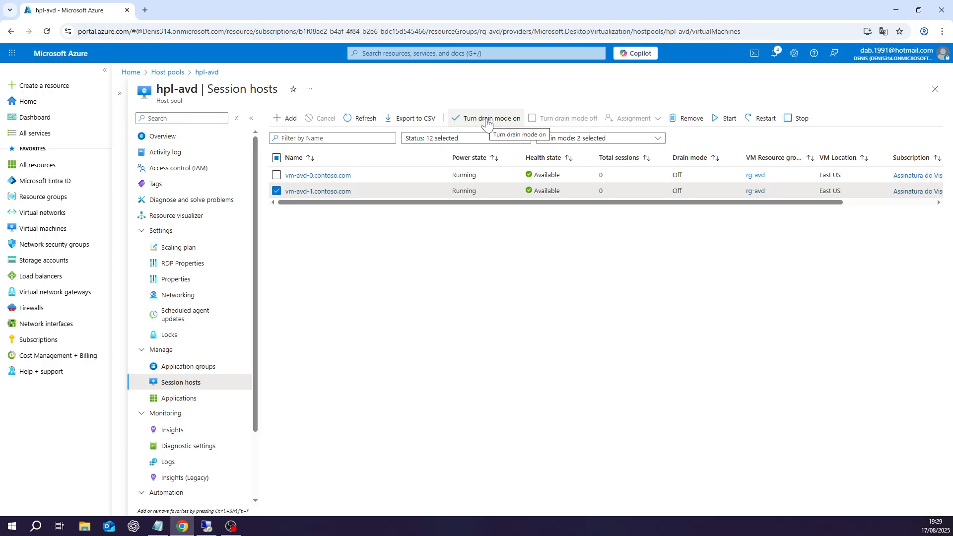
click(487, 121)
click(288, 171)
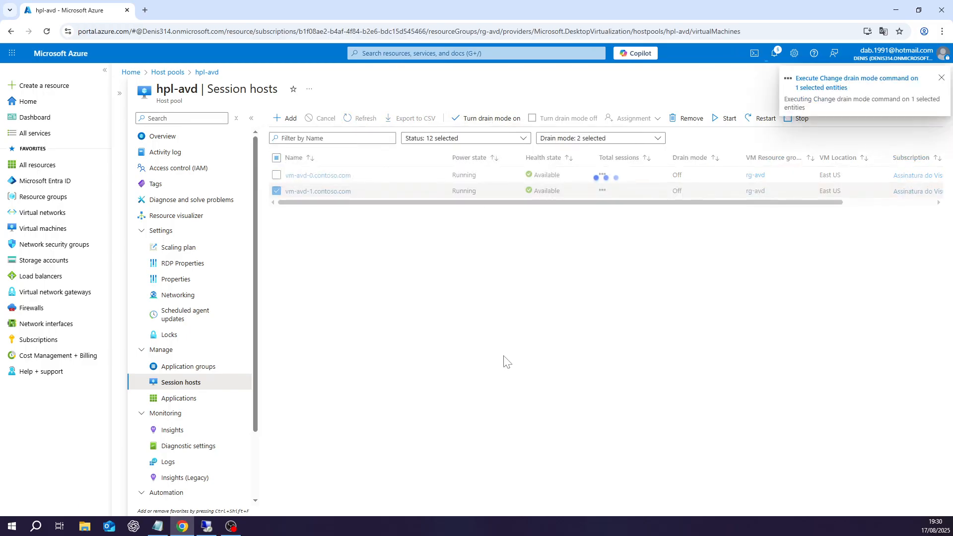
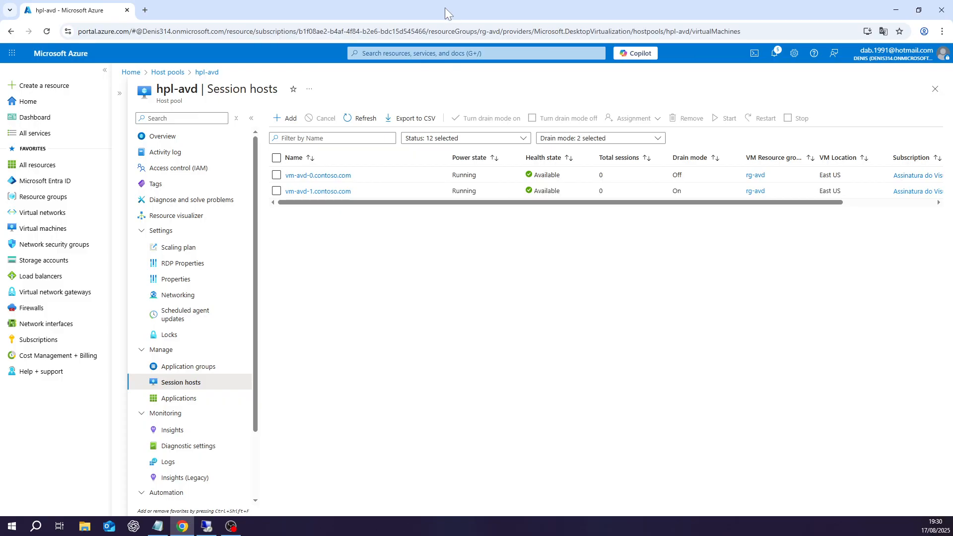
Step: Open a new incognito Chrome window over the Azure portal with Ctrl+Shift+N
key(ctrl+shift+n)
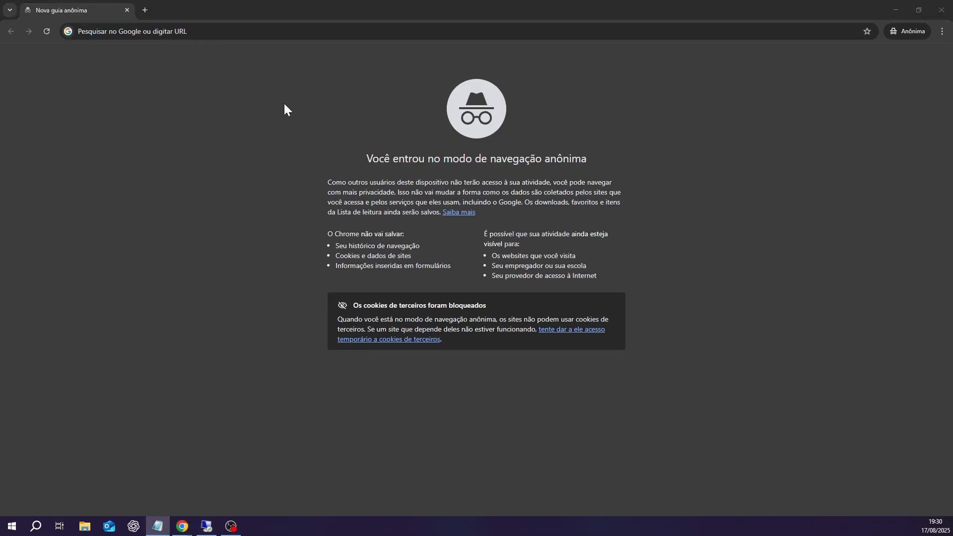
Step: Go to the Azure Virtual Desktop web client at client.wvd.microsoft.com/arm/webclient/
click(210, 37)
text(https://client.wvd.microsoft.com/arm/webclient/)
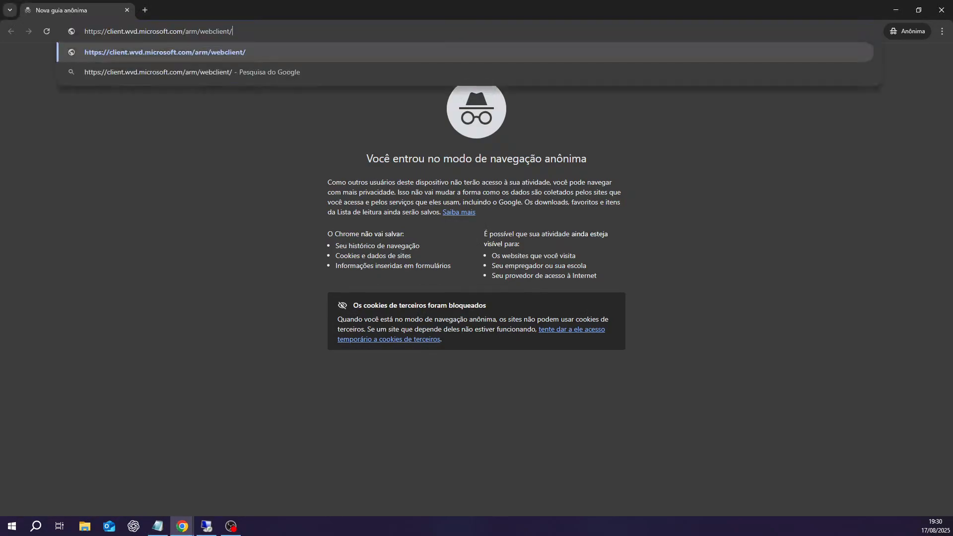
click(251, 53)
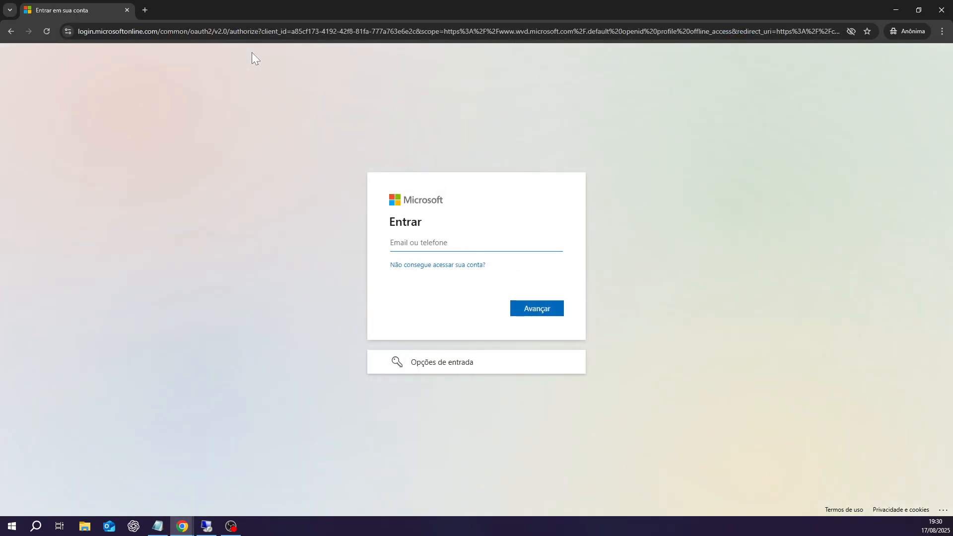
Step: Sign in with the test user's account e-mail and password, stay signed in, and dismiss the translate offer
click(433, 250)
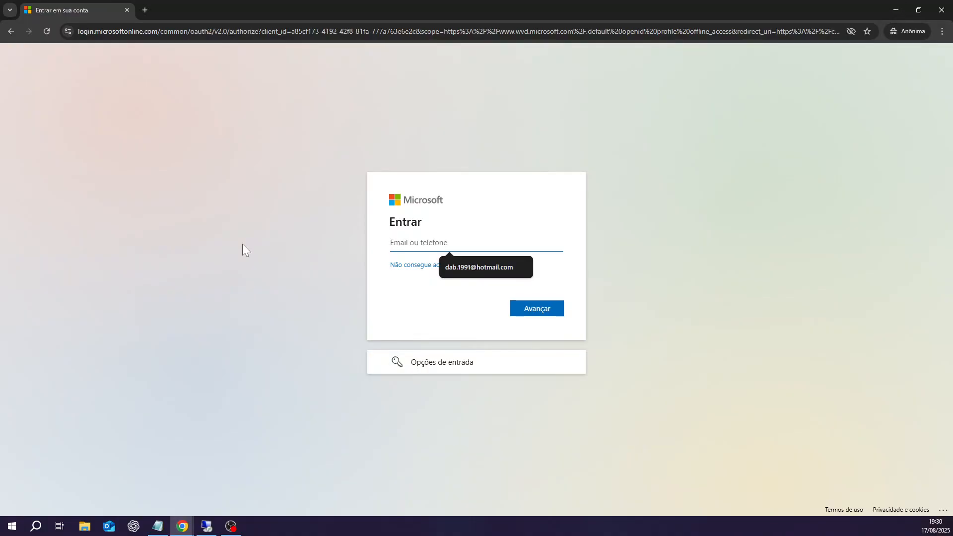
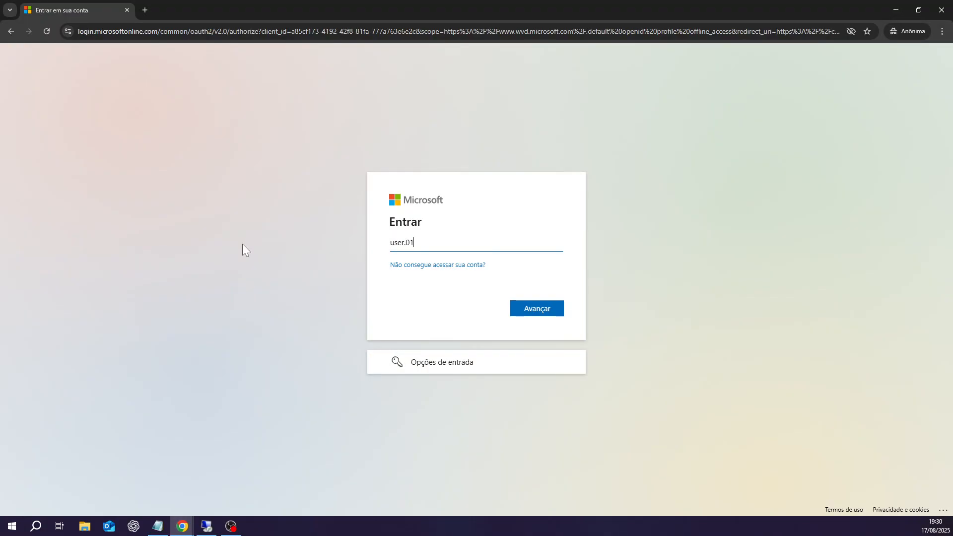
click(538, 309)
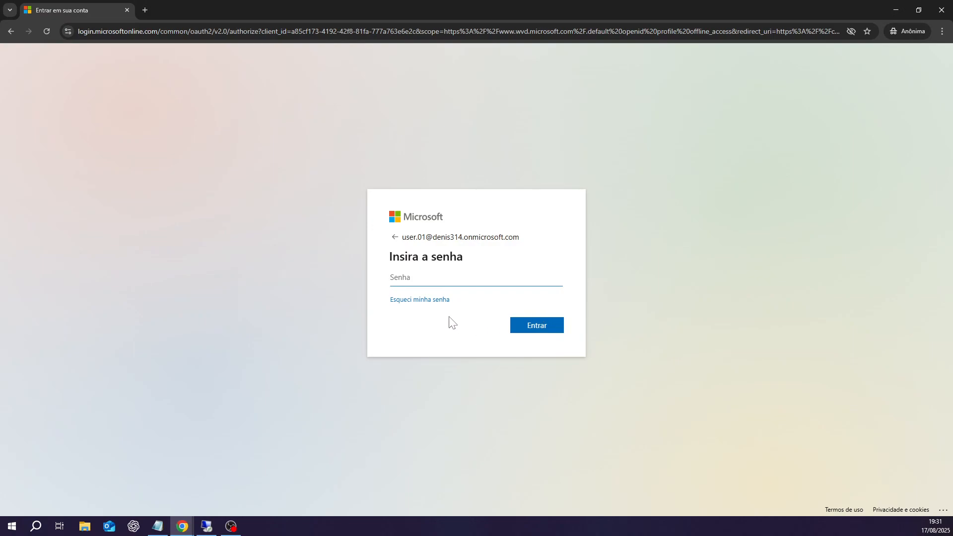
text(•)
click(537, 328)
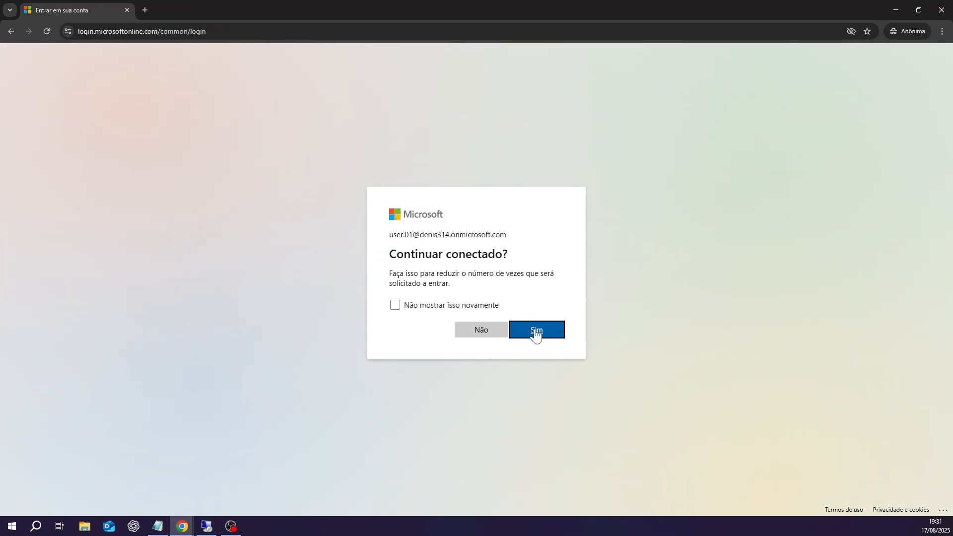
click(536, 332)
key(Return)
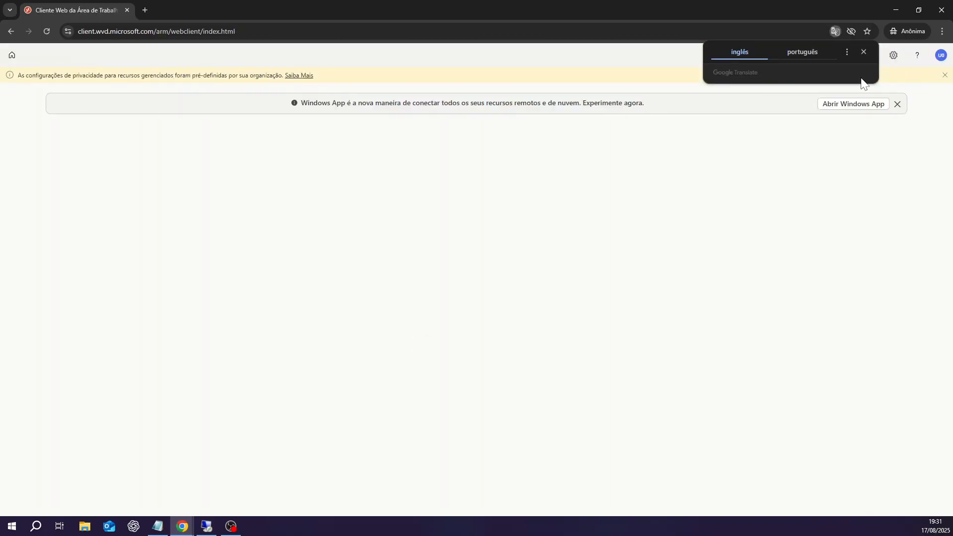
click(864, 52)
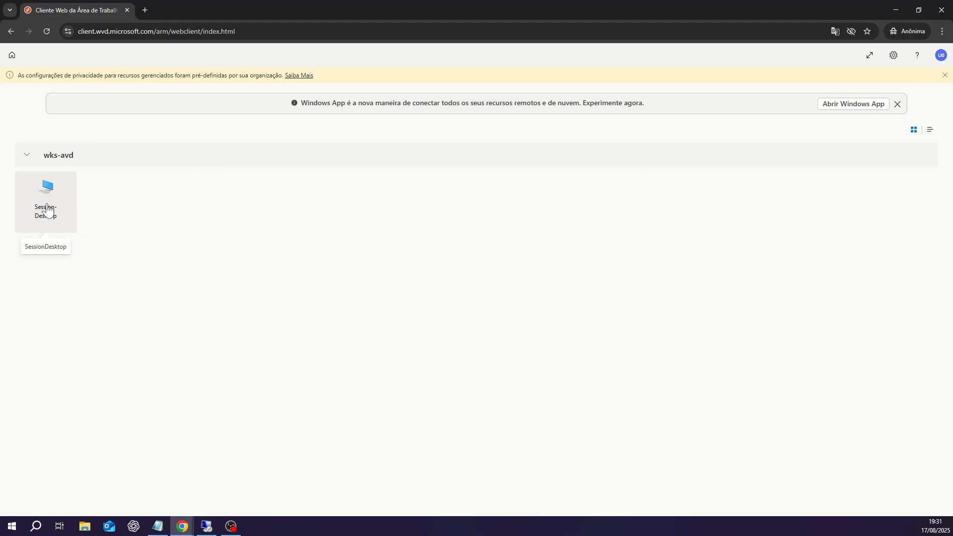
Step: Launch SessionDesktop with the test user's password, then minimize the incognito window to reveal the portal
click(48, 210)
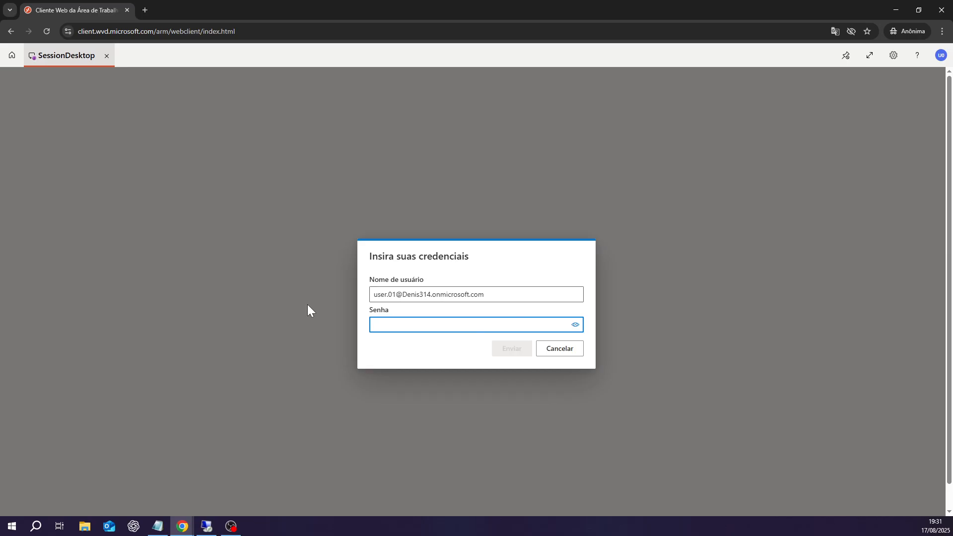
text(••••••••••)
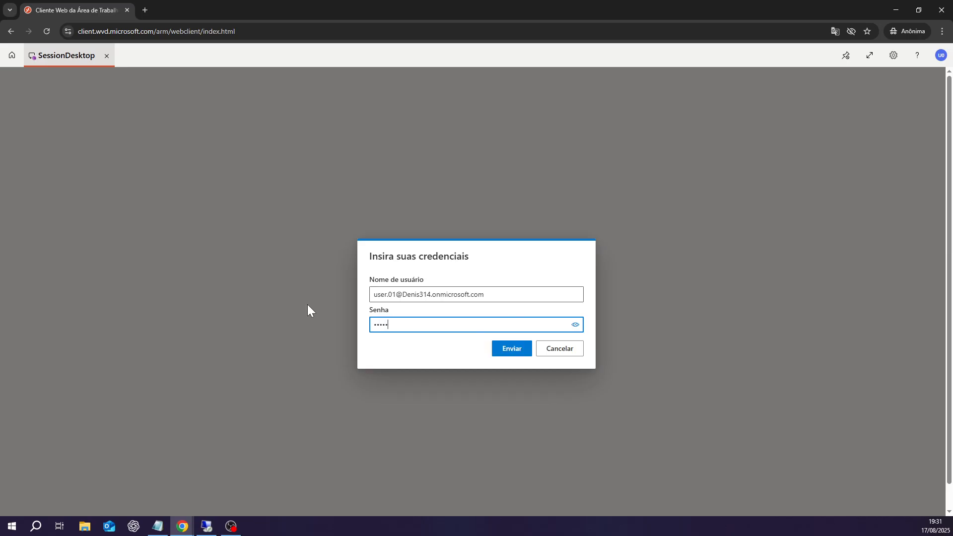
text(••••)
click(510, 351)
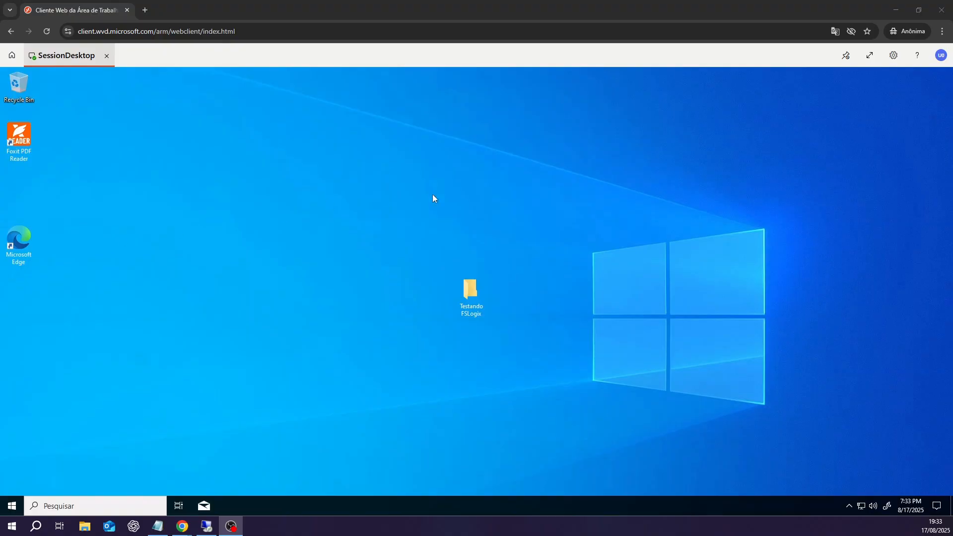
click(896, 10)
mouse_move(213, 530)
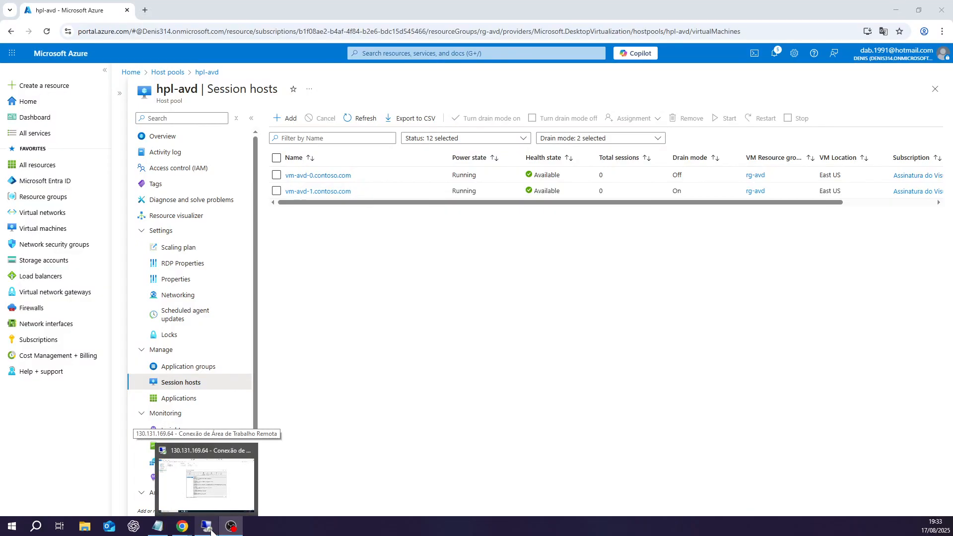
Step: In the admin session, toggle Apply Rules to System on and off for the Chrome rules, review Manage Assignments, then minimize
click(206, 484)
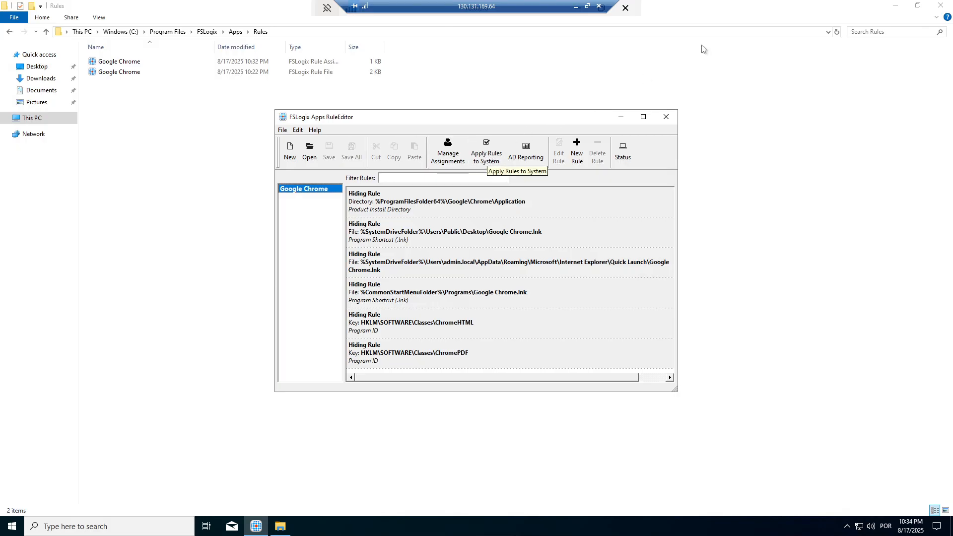
click(894, 7)
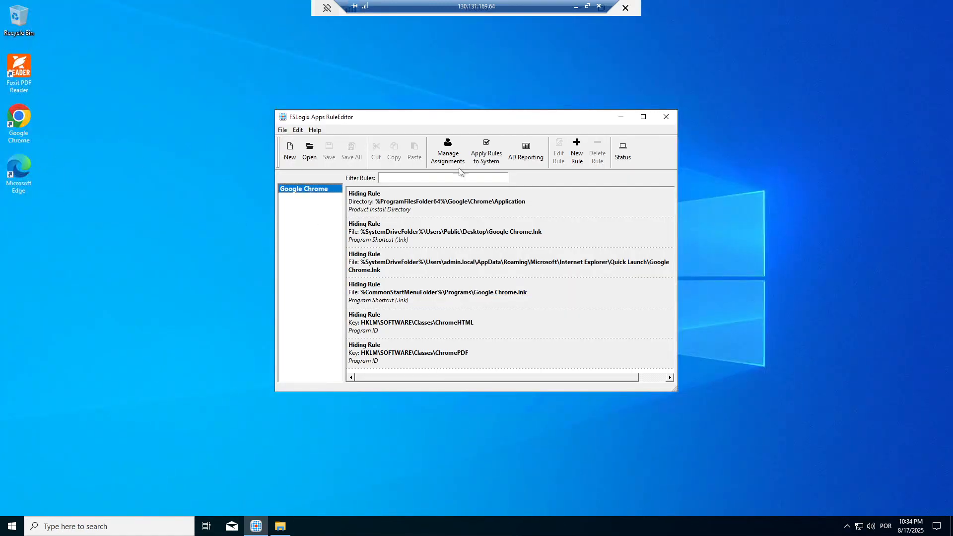
click(481, 154)
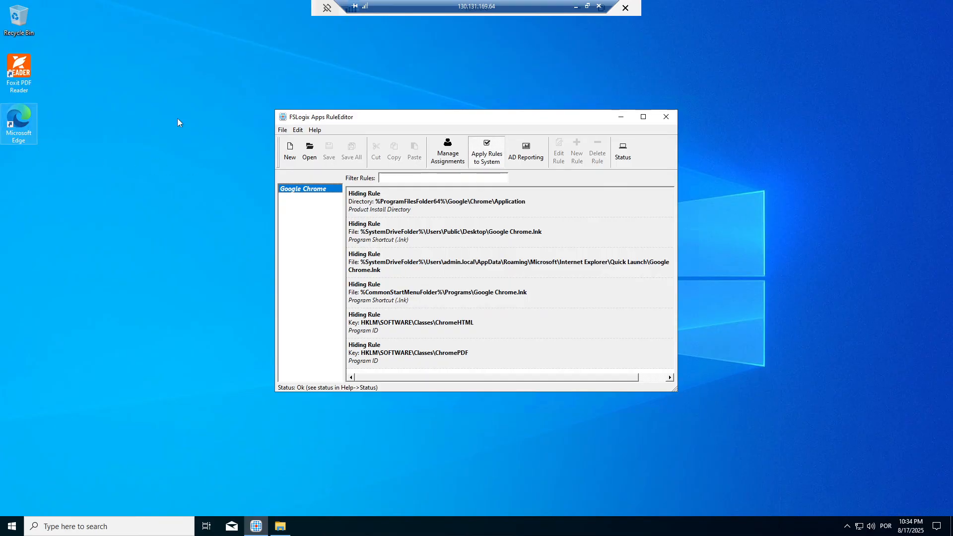
click(490, 160)
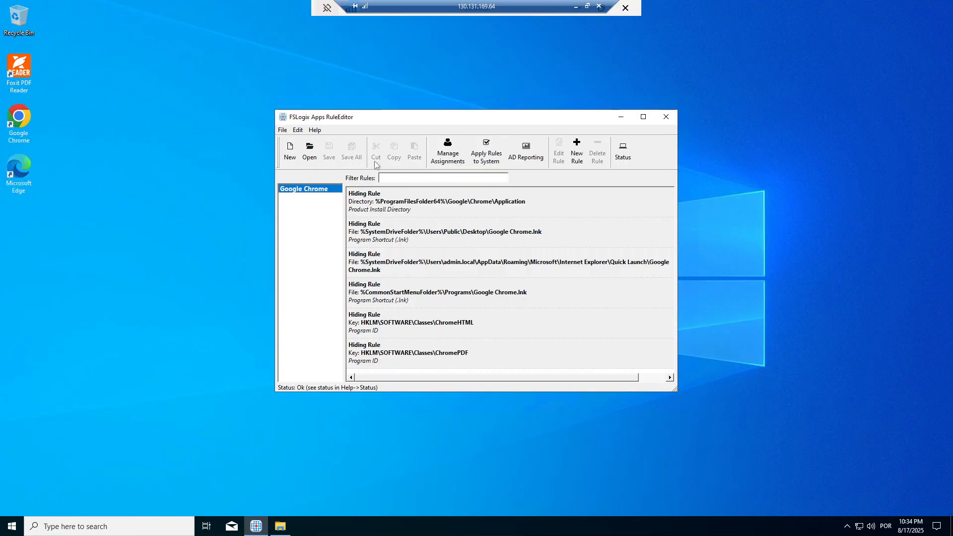
click(448, 158)
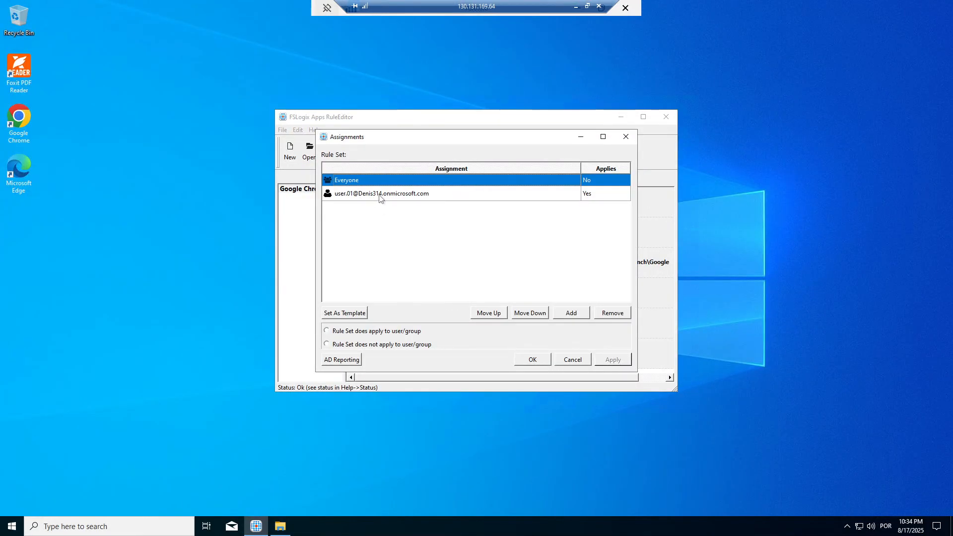
click(580, 137)
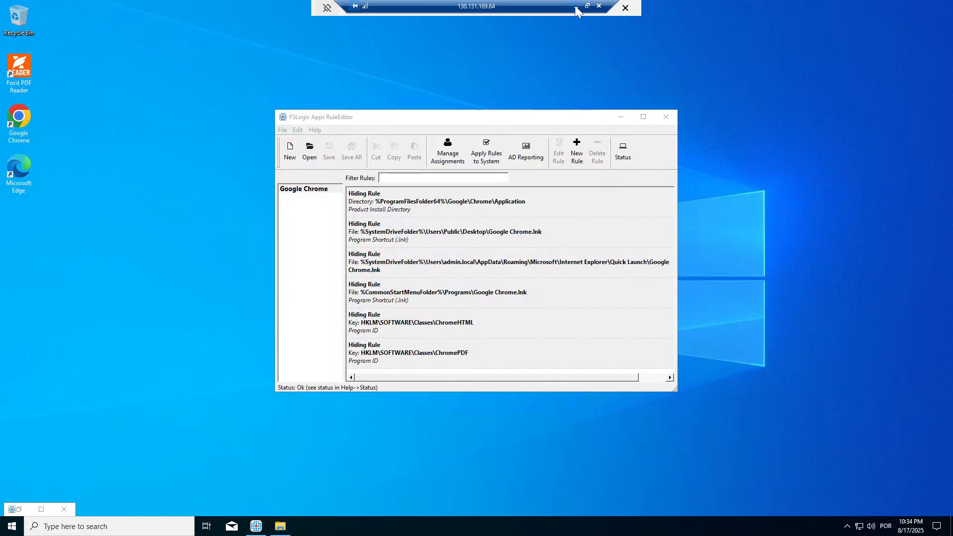
click(577, 7)
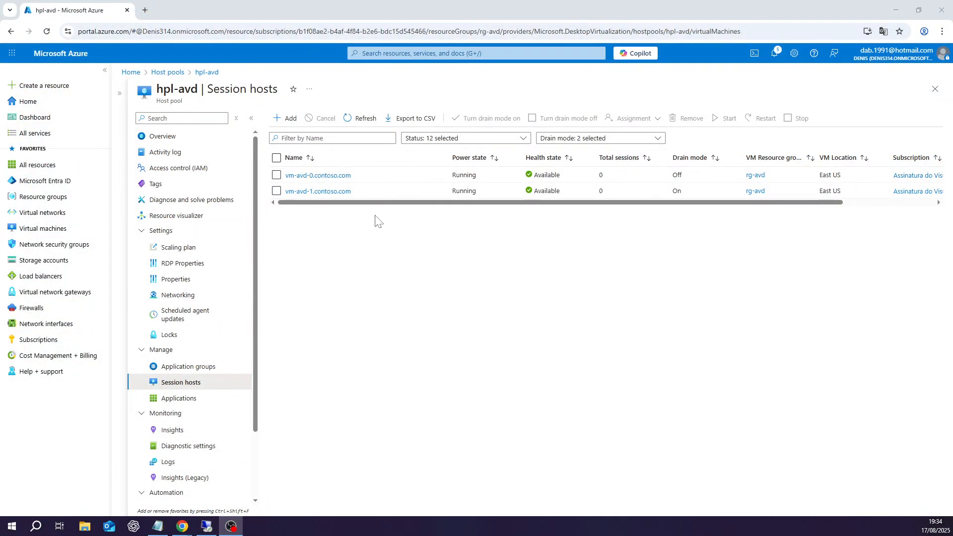
Step: Turn drain mode off for vm-avd-1
click(276, 191)
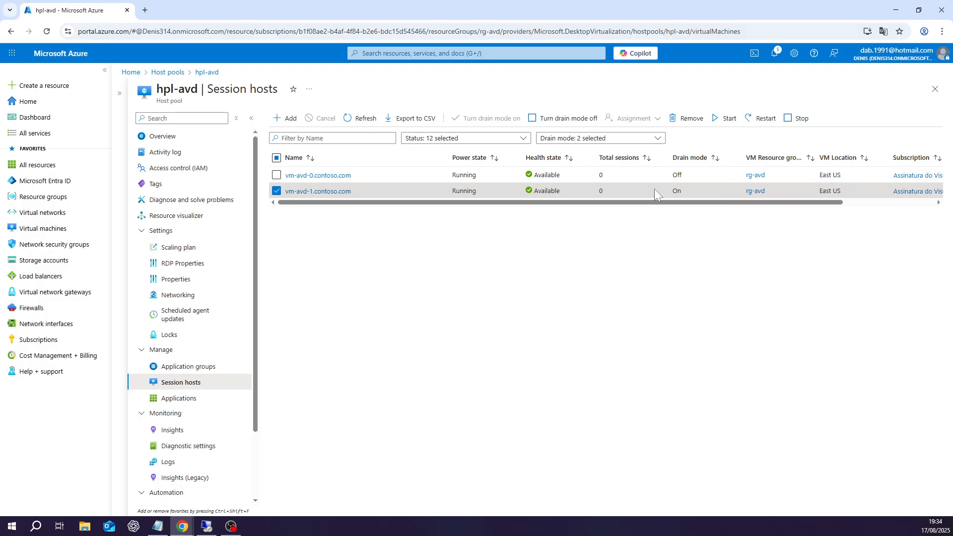
click(565, 124)
click(296, 172)
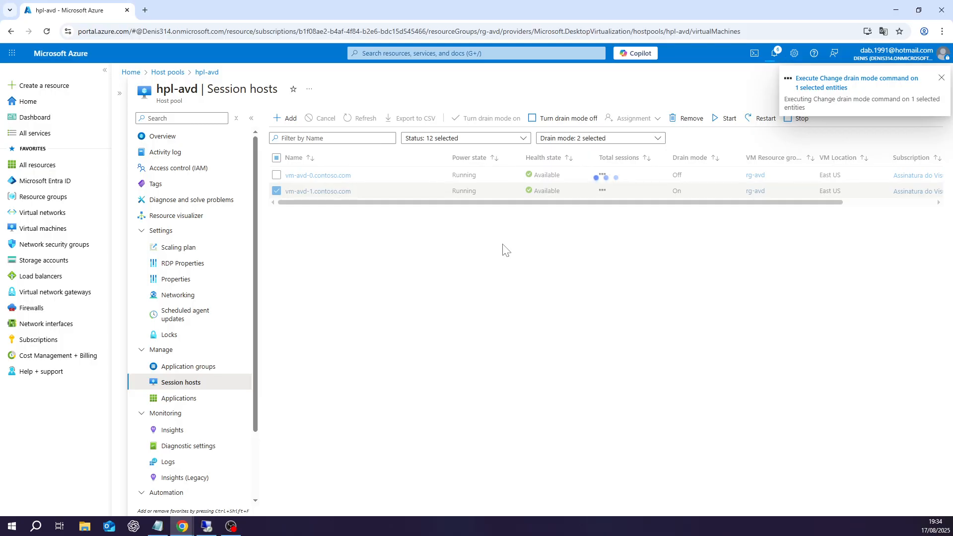
Step: Turn drain mode on for vm-avd-0
click(277, 175)
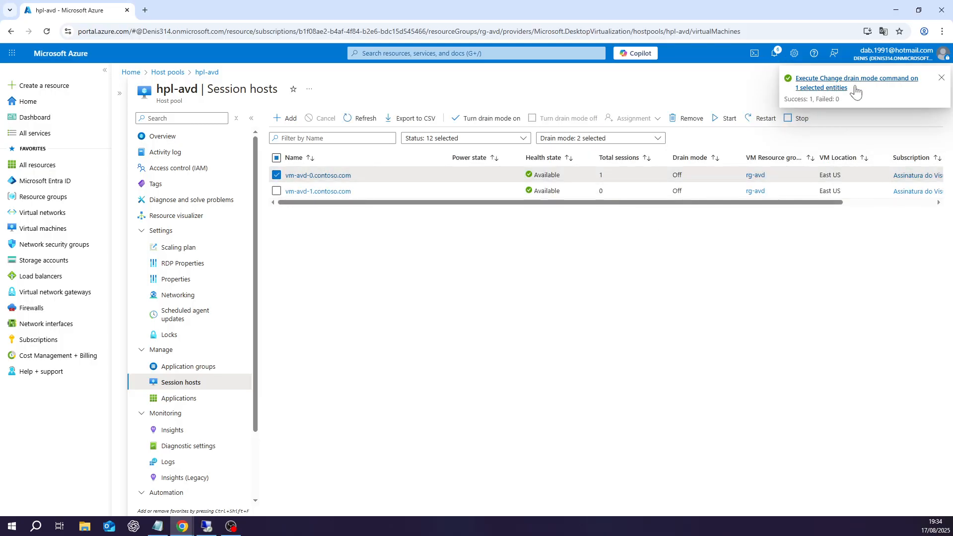
click(477, 120)
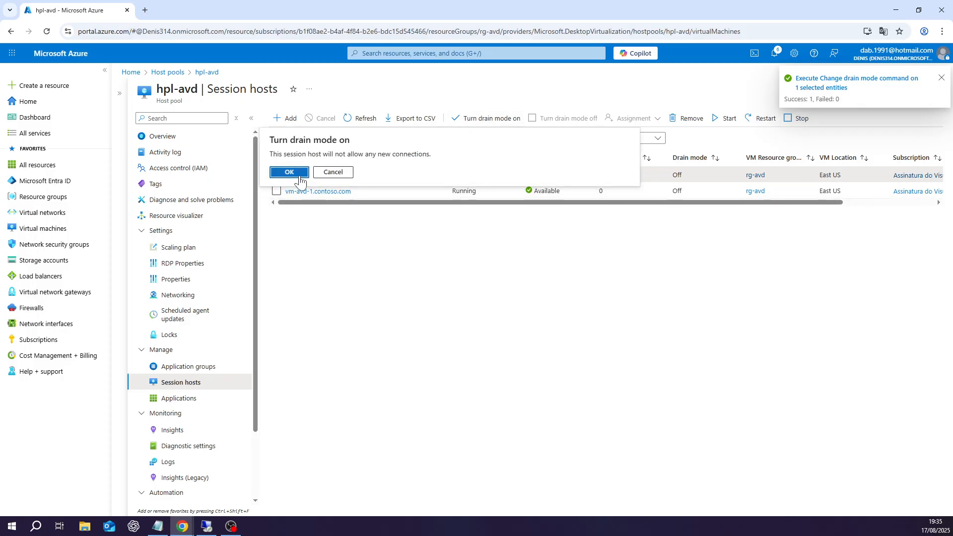
click(294, 170)
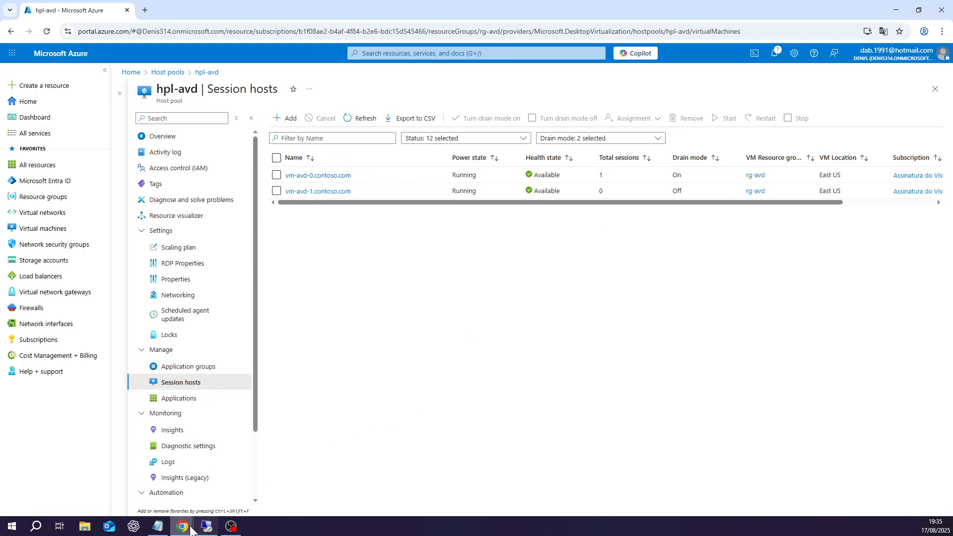
Step: Bring the web client session forward and sign the test user out through the Start menu account options
mouse_move(191, 527)
click(218, 487)
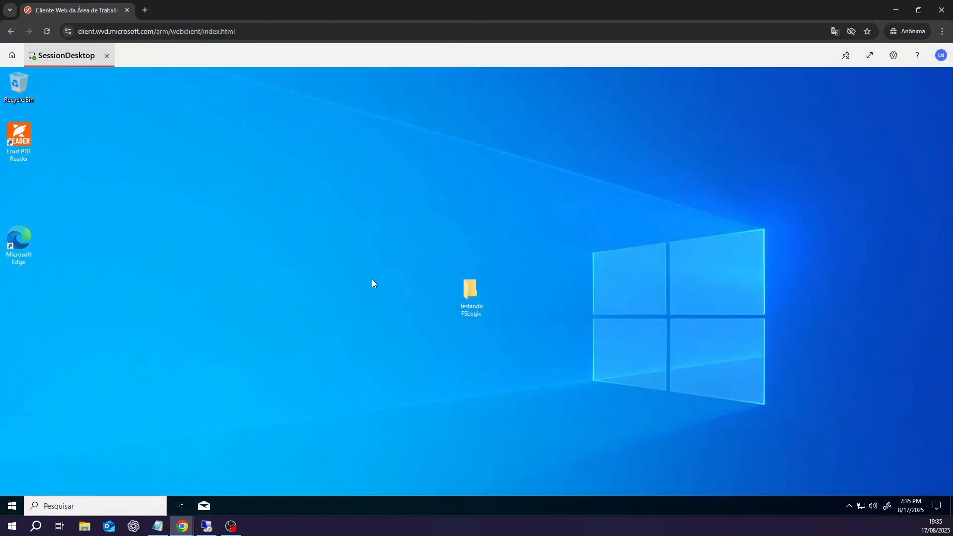
right_click(14, 505)
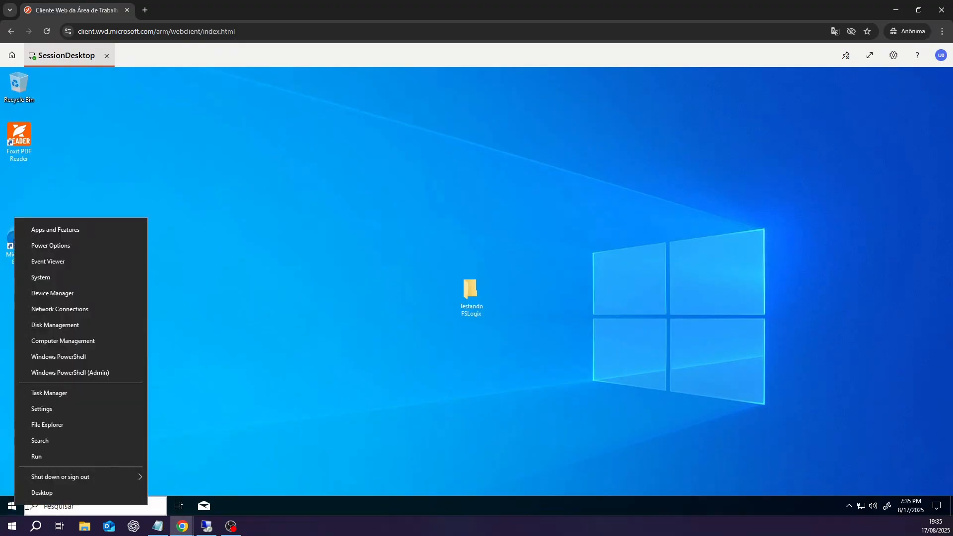
click(300, 385)
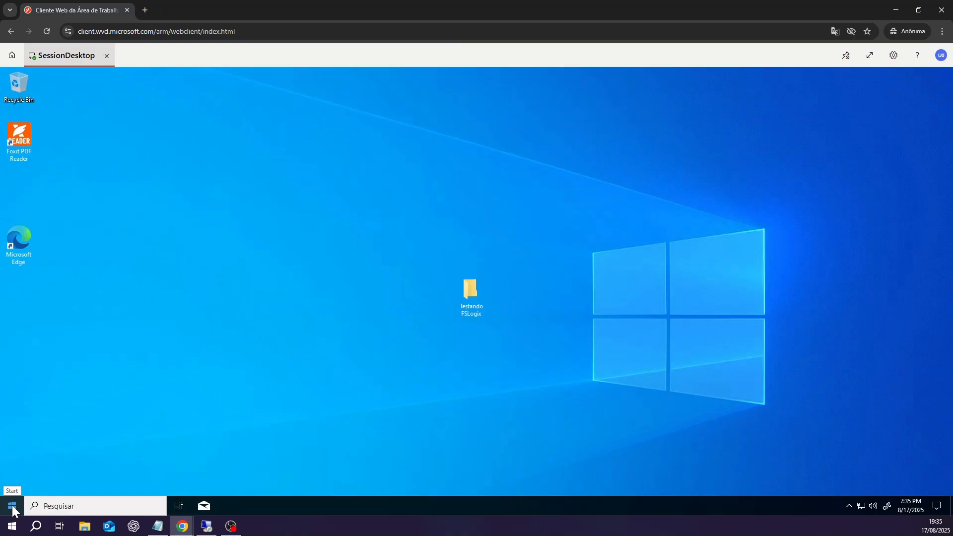
click(12, 506)
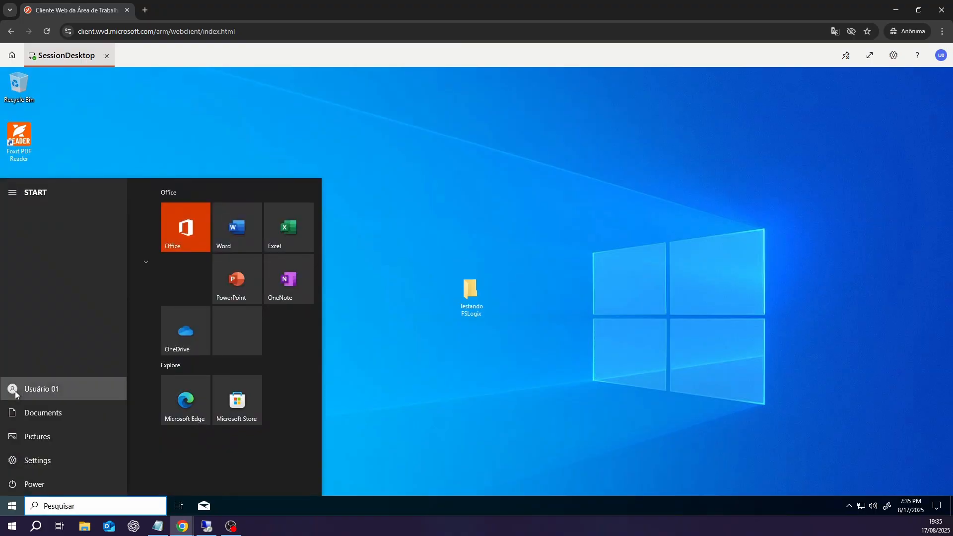
click(15, 394)
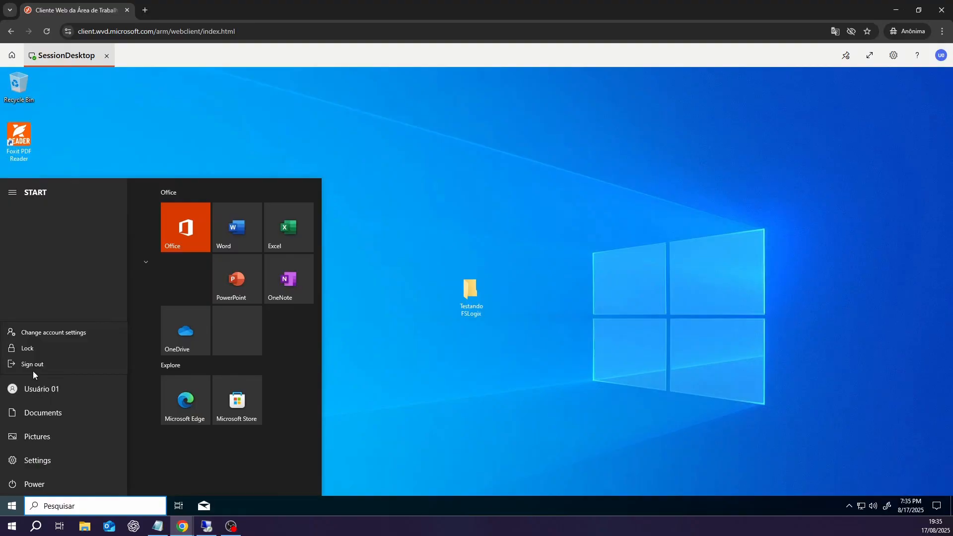
click(34, 365)
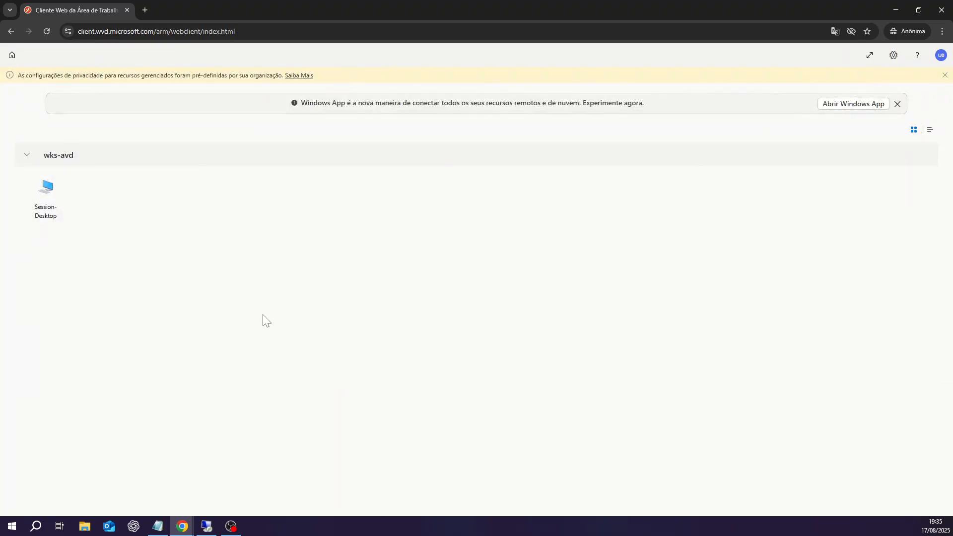
Step: Reconnect to SessionDesktop with the test user's password, select the Google Chrome desktop shortcut, then minimize the browser
click(45, 204)
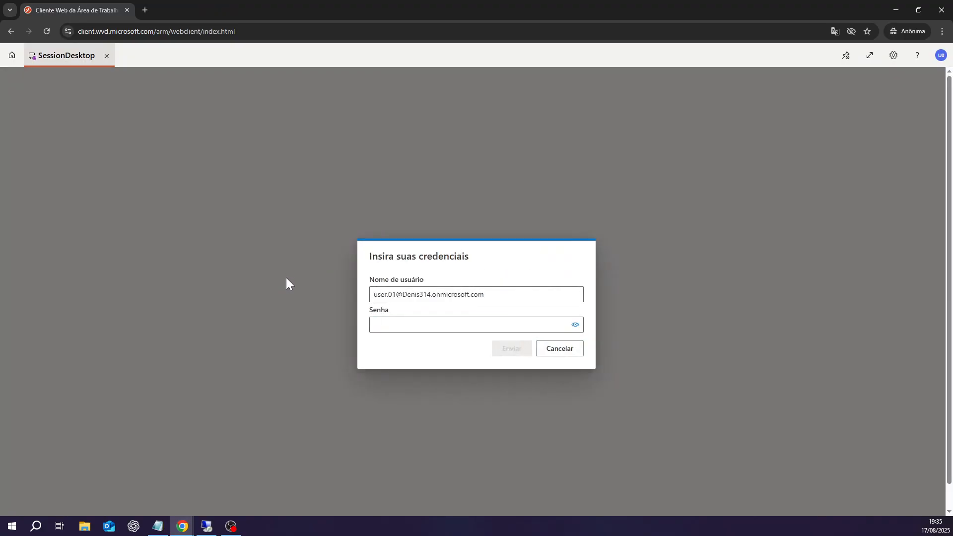
click(382, 325)
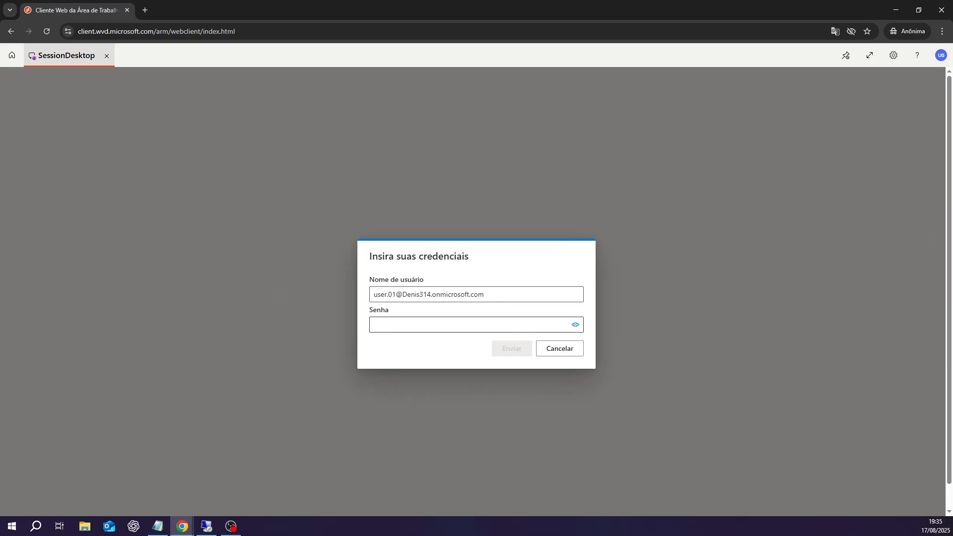
text(•••••••••)
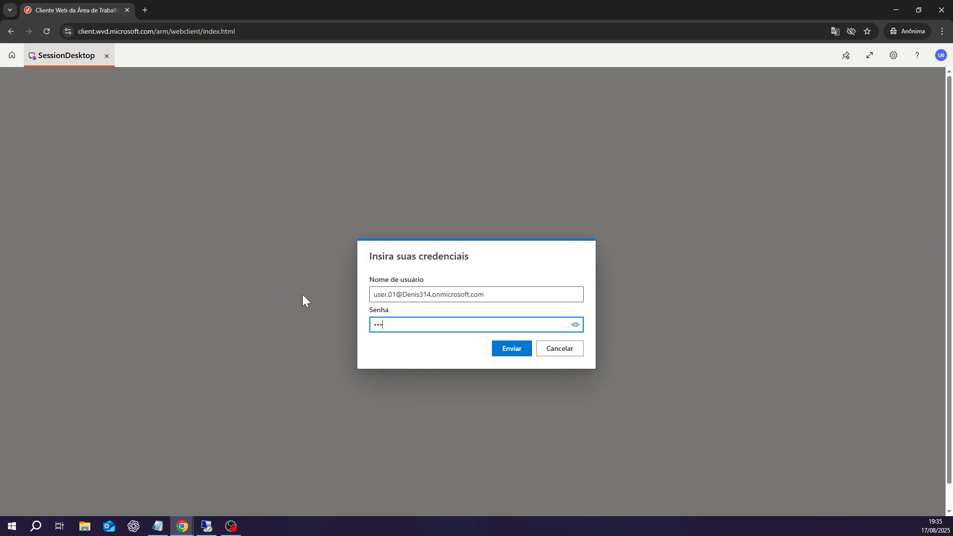
text(•••••)
click(509, 350)
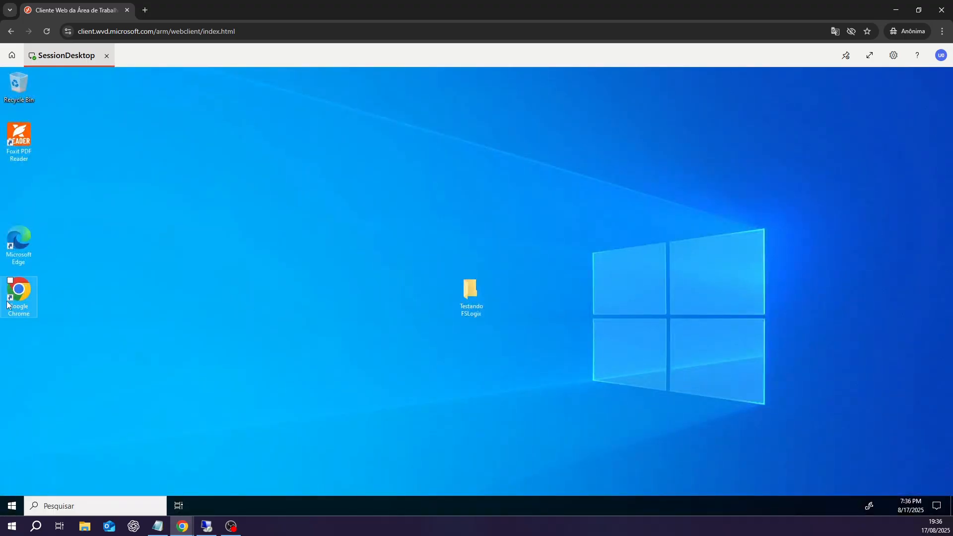
click(18, 297)
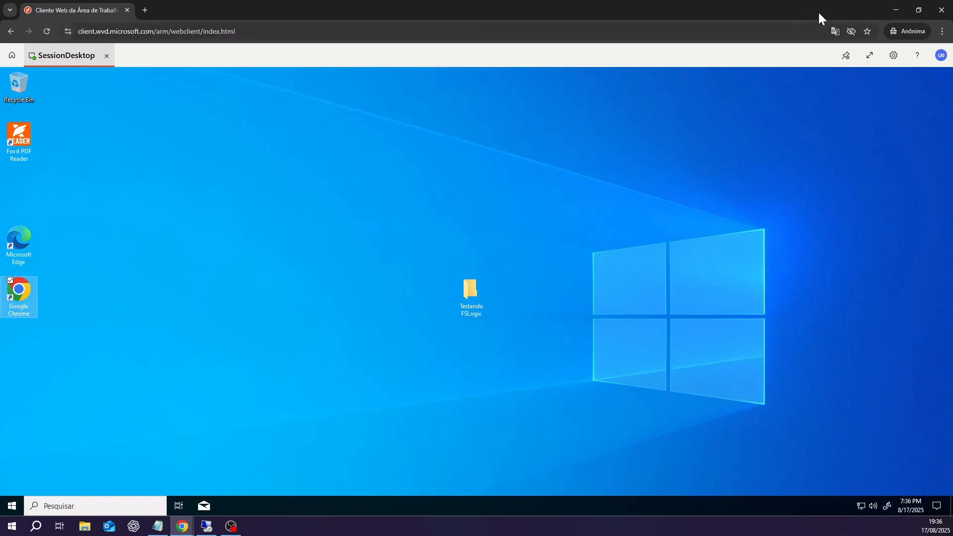
click(904, 13)
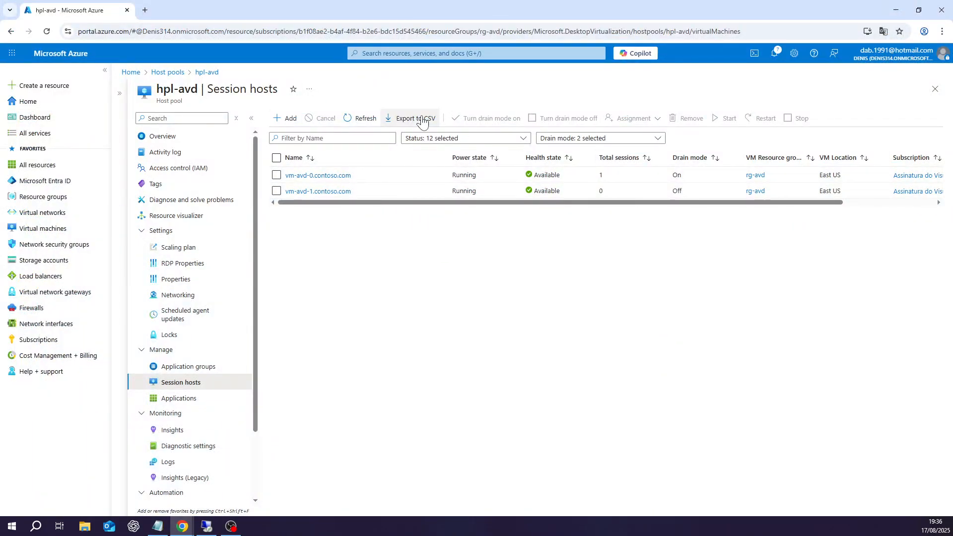
Step: Refresh Session hosts to confirm the new session landed on vm-avd-1, then return to the web client
click(363, 122)
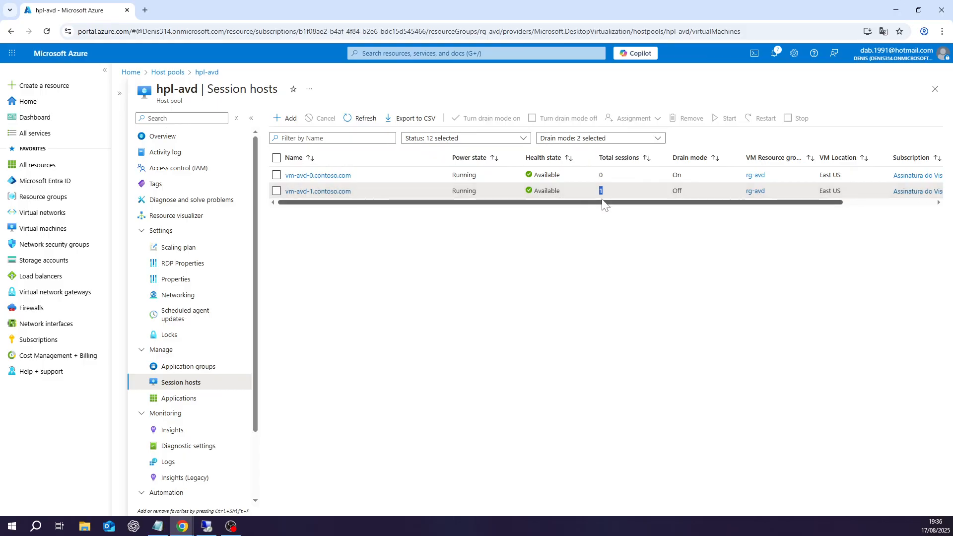
click(547, 230)
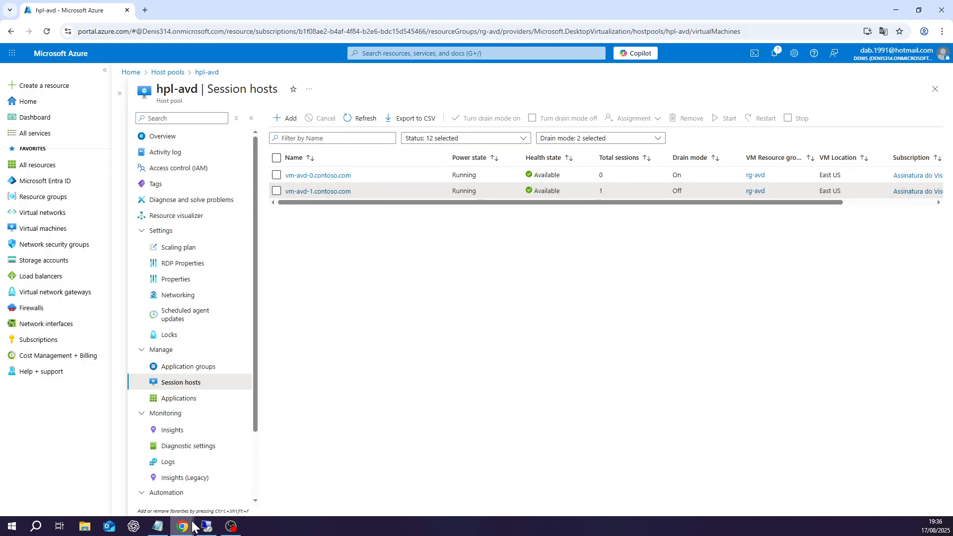
mouse_move(184, 526)
click(221, 487)
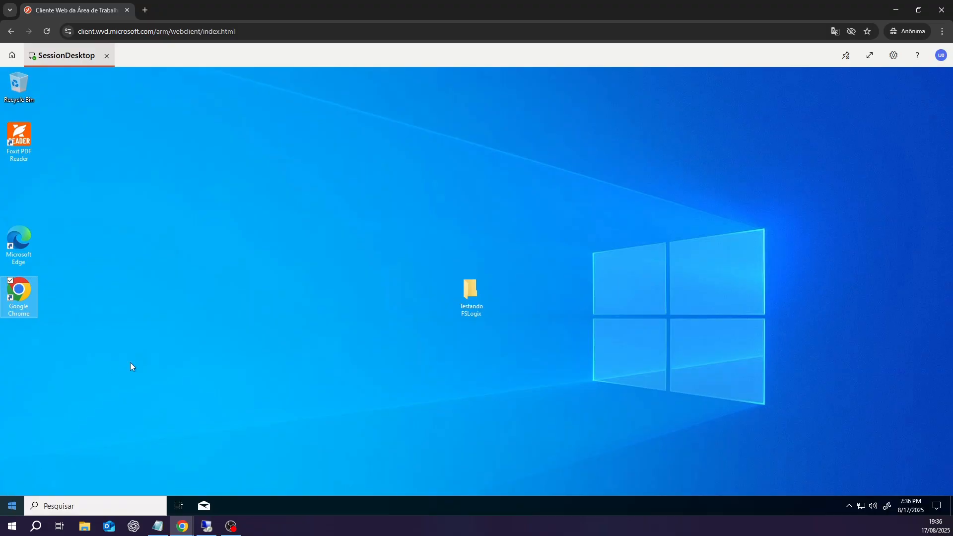
Step: Sign the test user out of SessionDesktop from the Start menu account icon
click(13, 506)
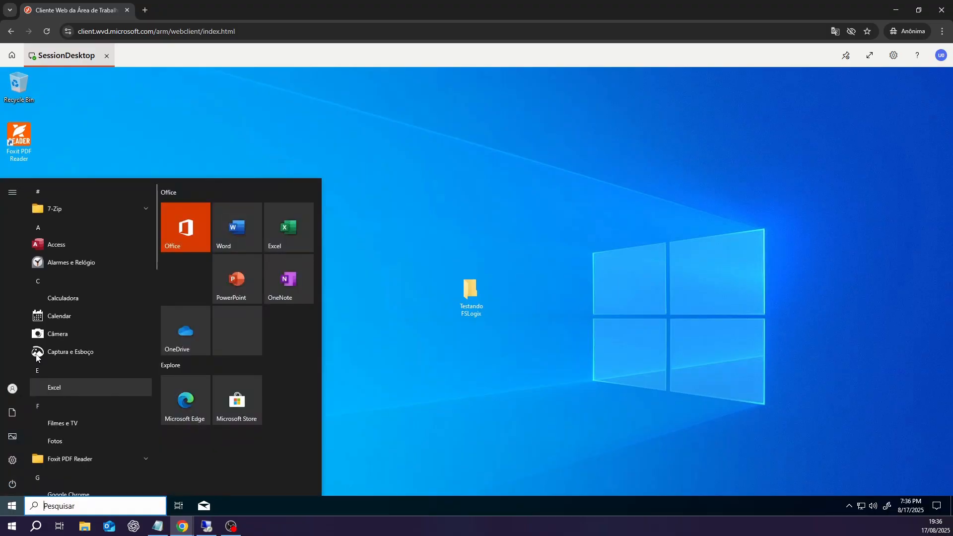
click(13, 389)
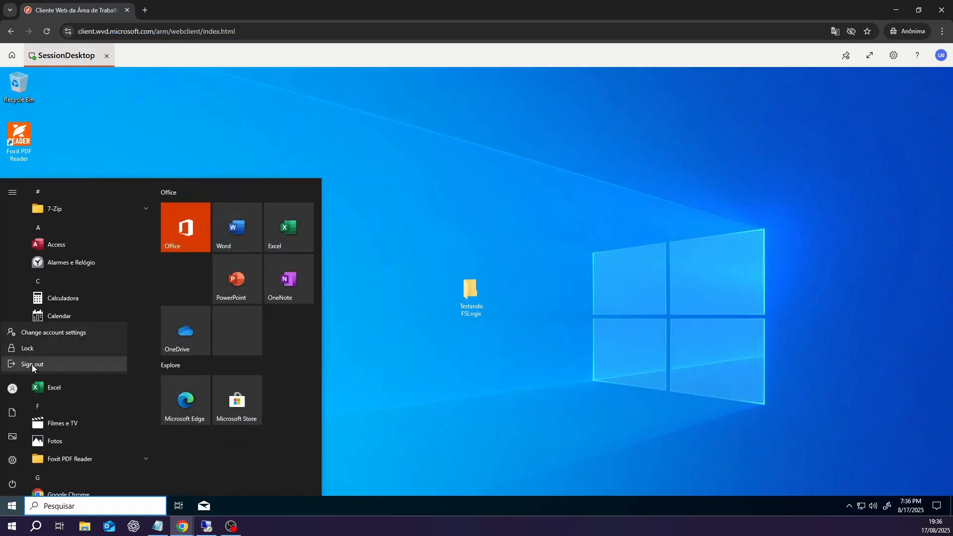
click(32, 365)
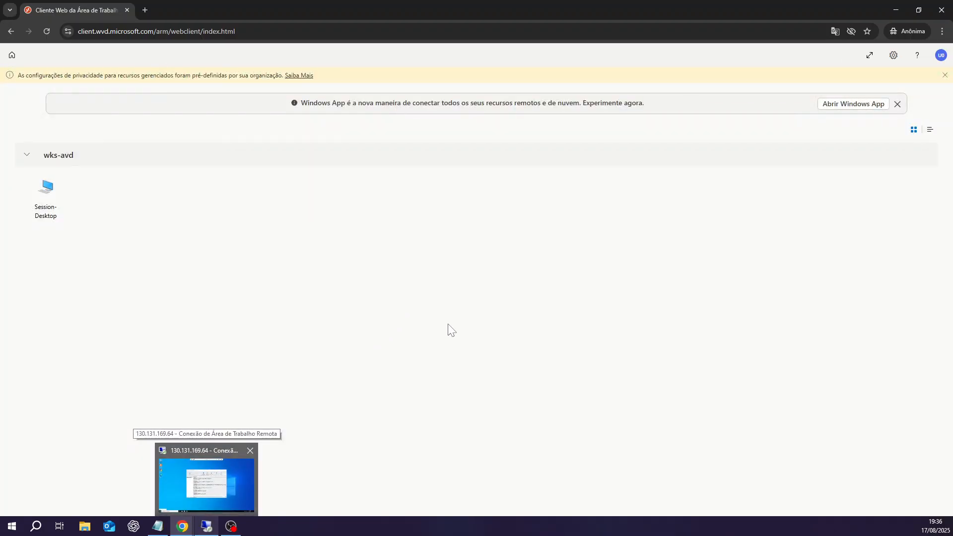
Step: In the admin remote session, open the C:\Program Files\FSLogix\Apps\Rules folder in File Explorer
click(202, 484)
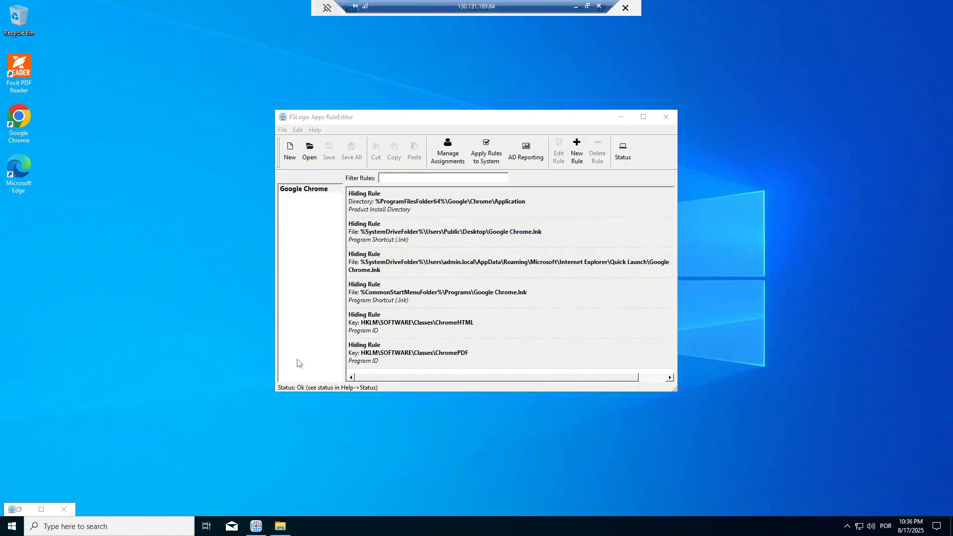
right_click(281, 530)
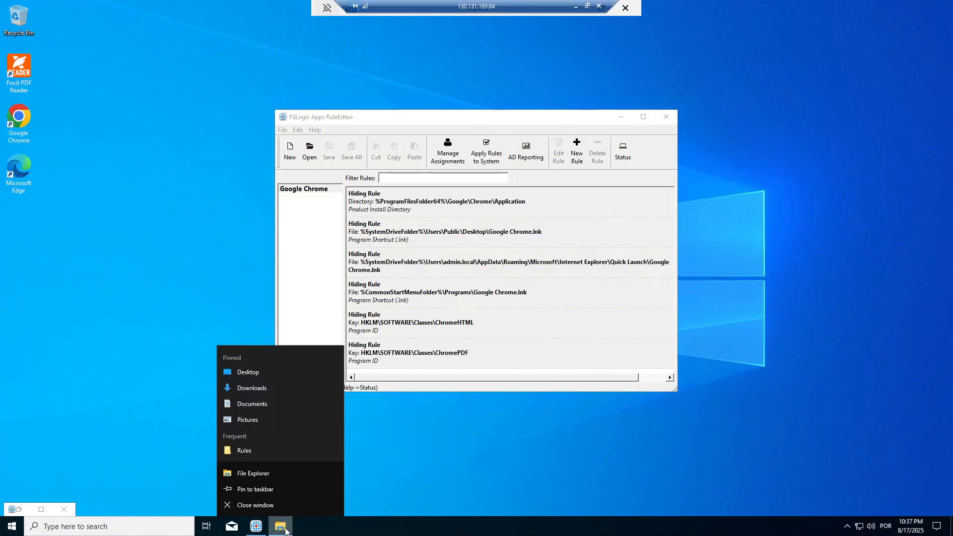
click(286, 530)
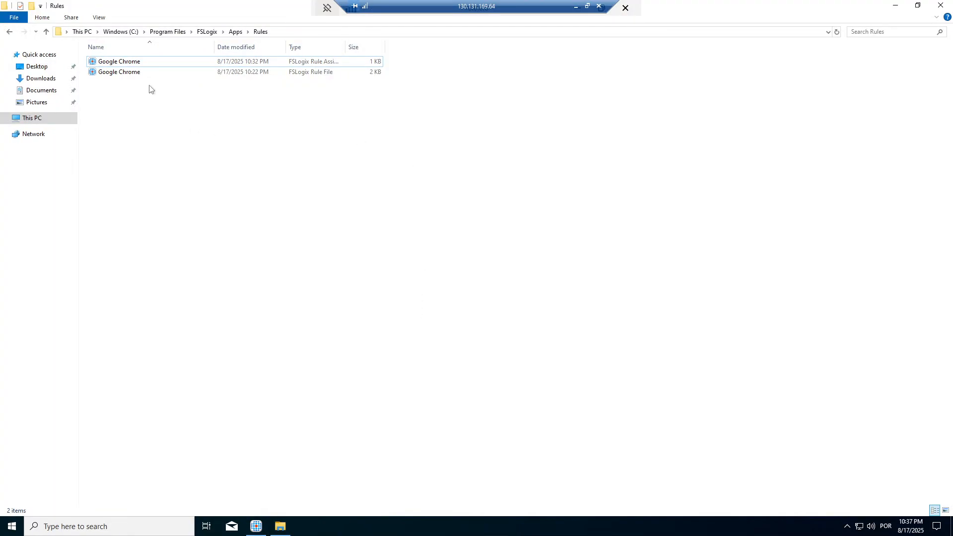
click(291, 32)
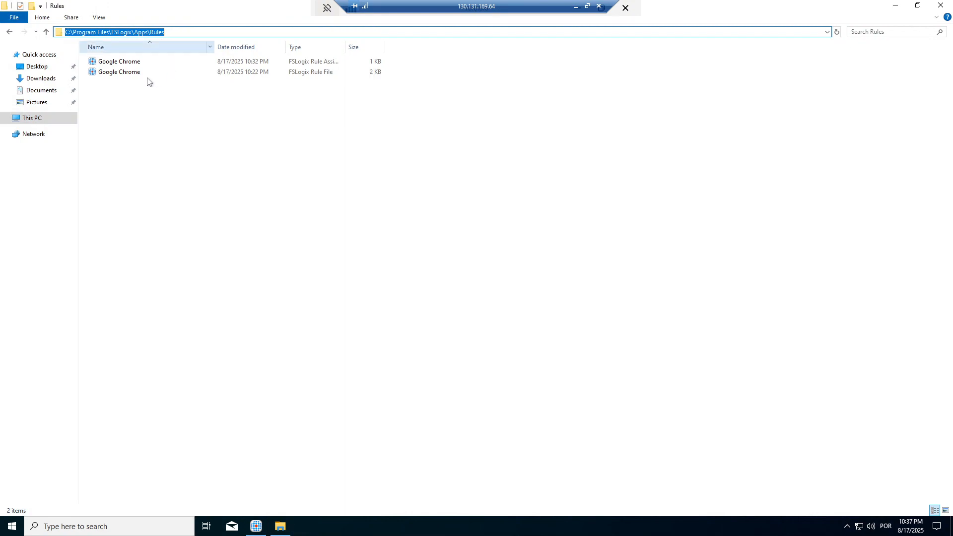
click(131, 86)
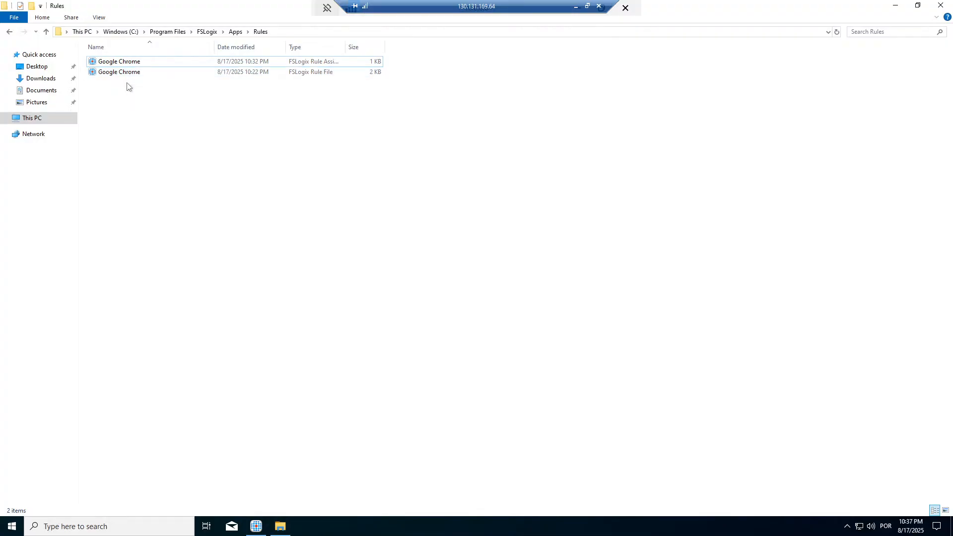
Step: Select and copy both Google Chrome rule files, then select the folder path and open Windows search
click(127, 66)
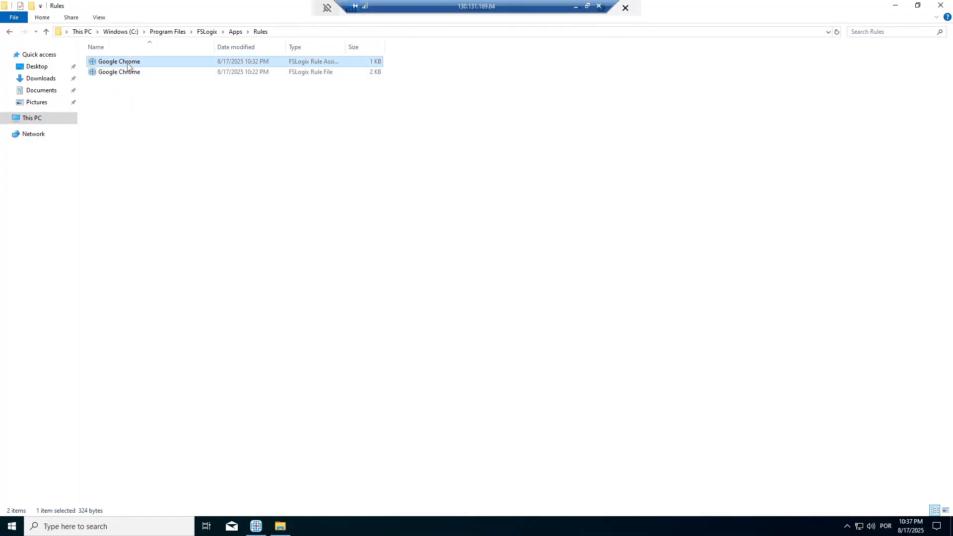
shift+click(129, 73)
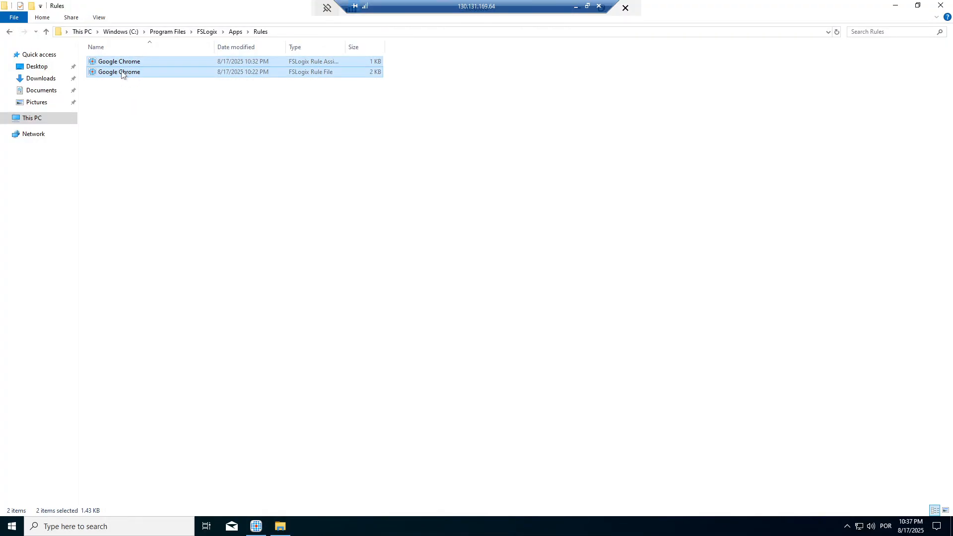
right_click(120, 73)
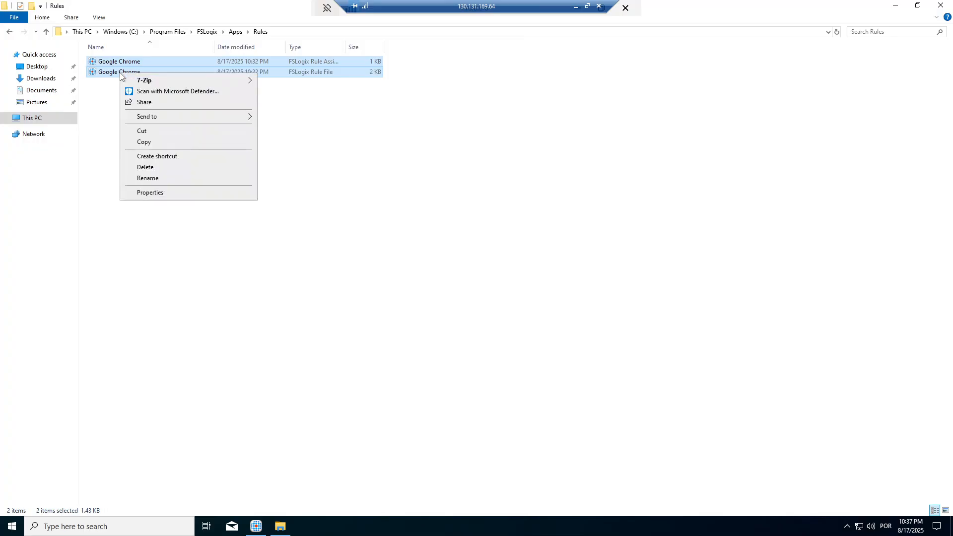
click(146, 144)
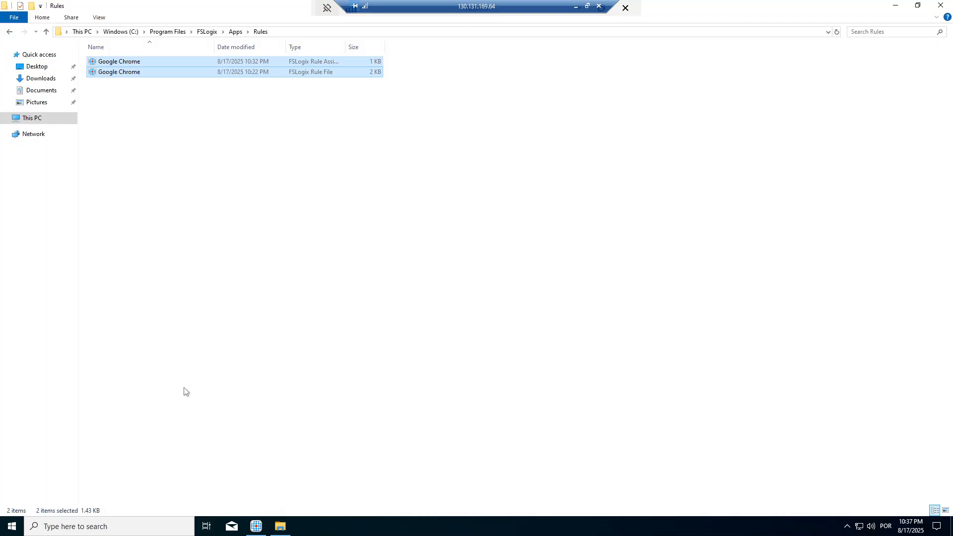
click(283, 32)
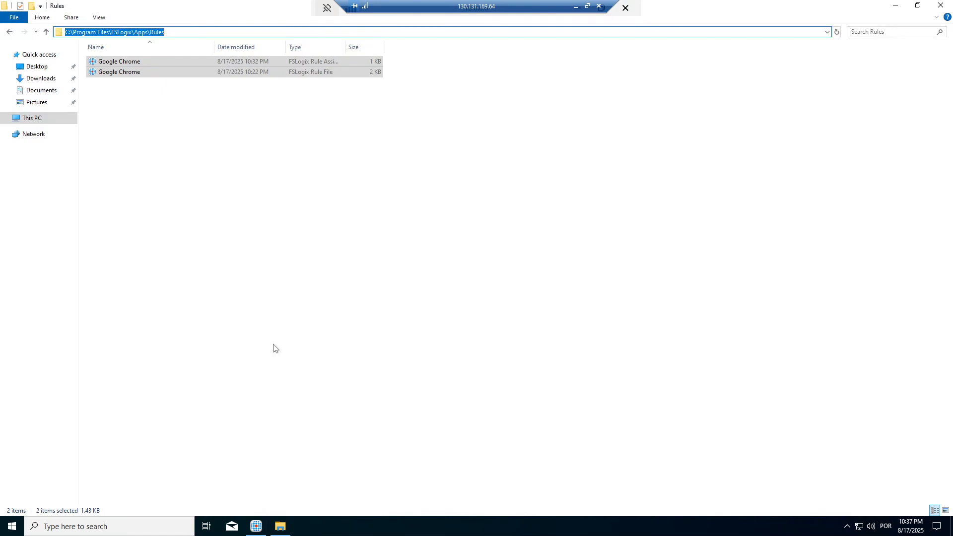
click(130, 525)
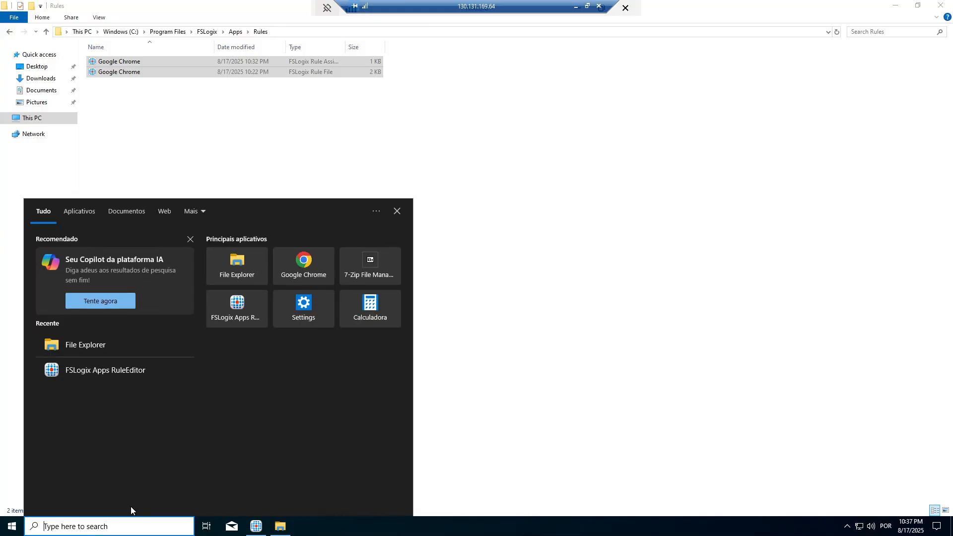
Step: Open the Run dialog, start the path with \\, and briefly check the Azure portal locally
text(run)
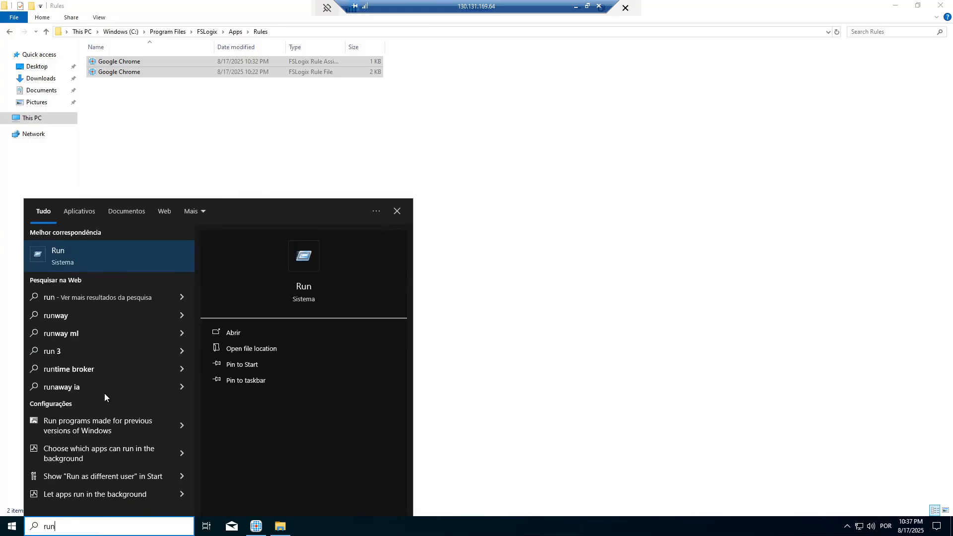
click(95, 255)
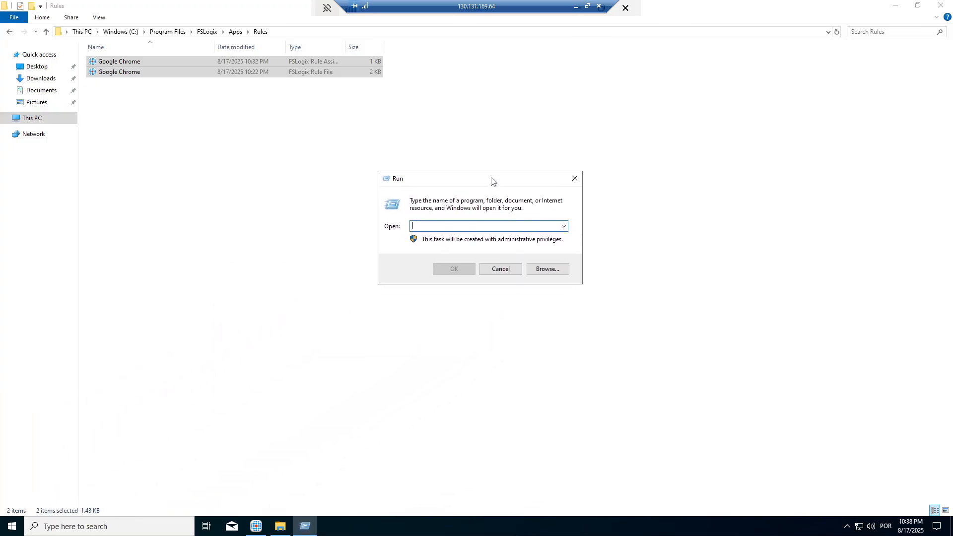
text(\\)
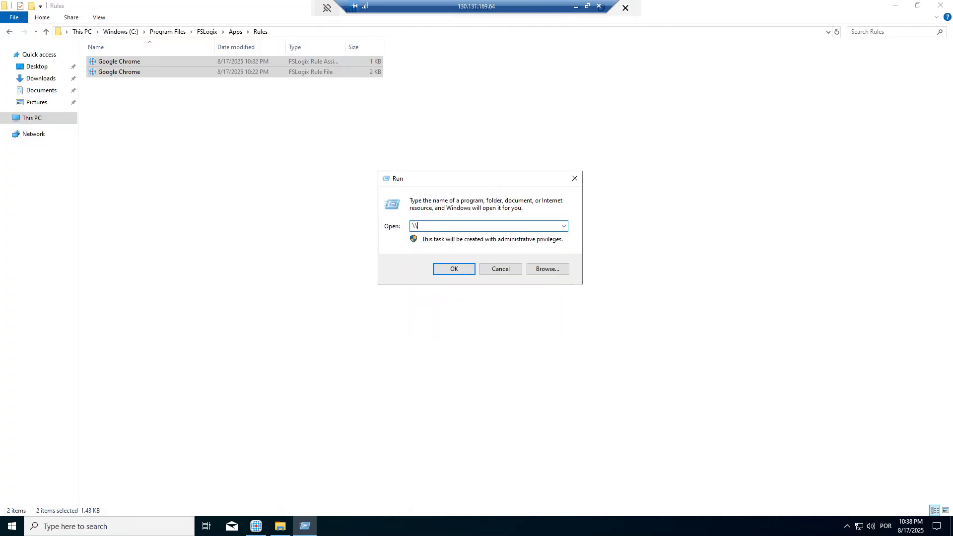
click(427, 230)
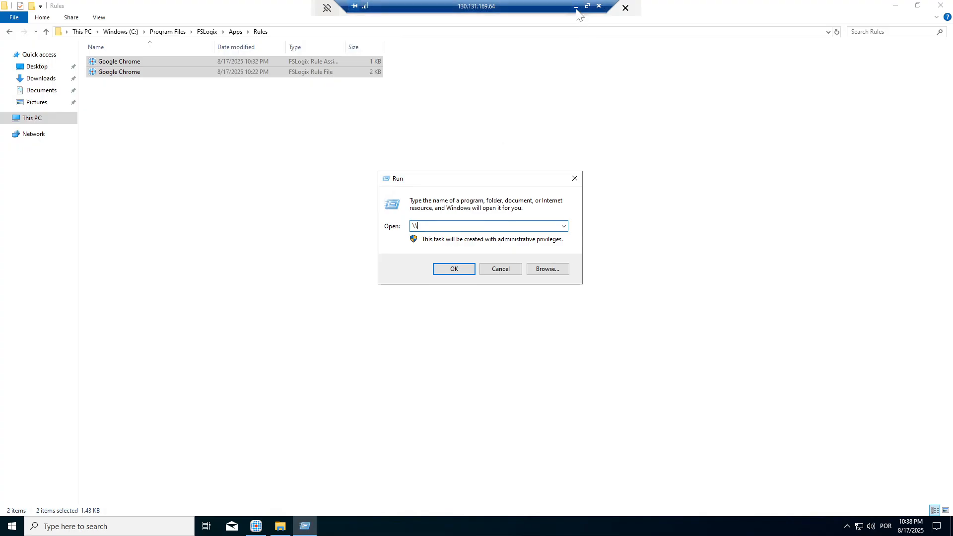
click(576, 7)
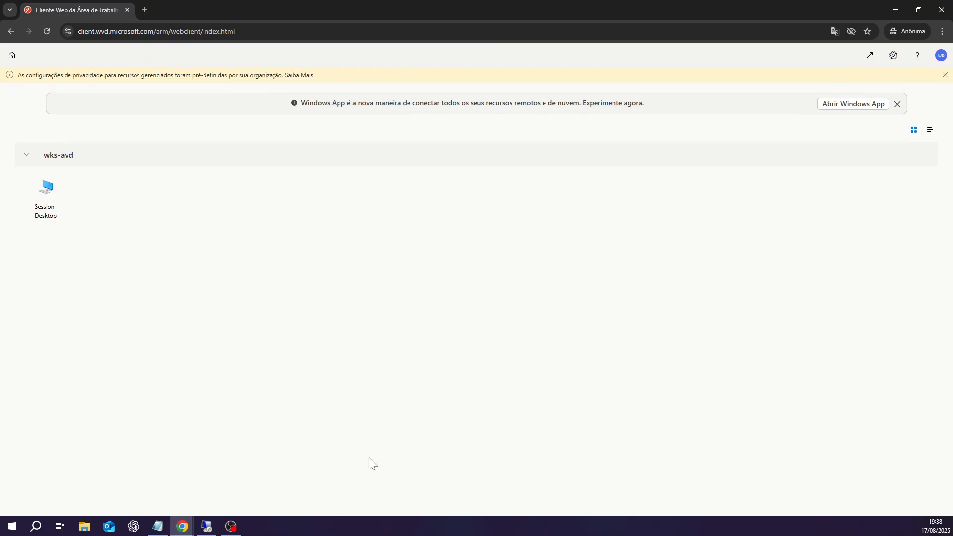
mouse_move(184, 525)
click(151, 493)
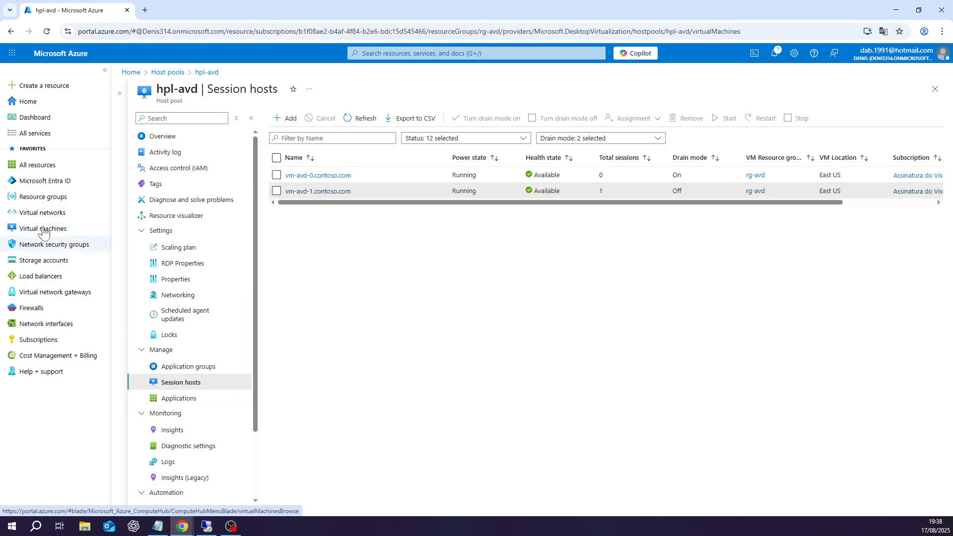
click(202, 527)
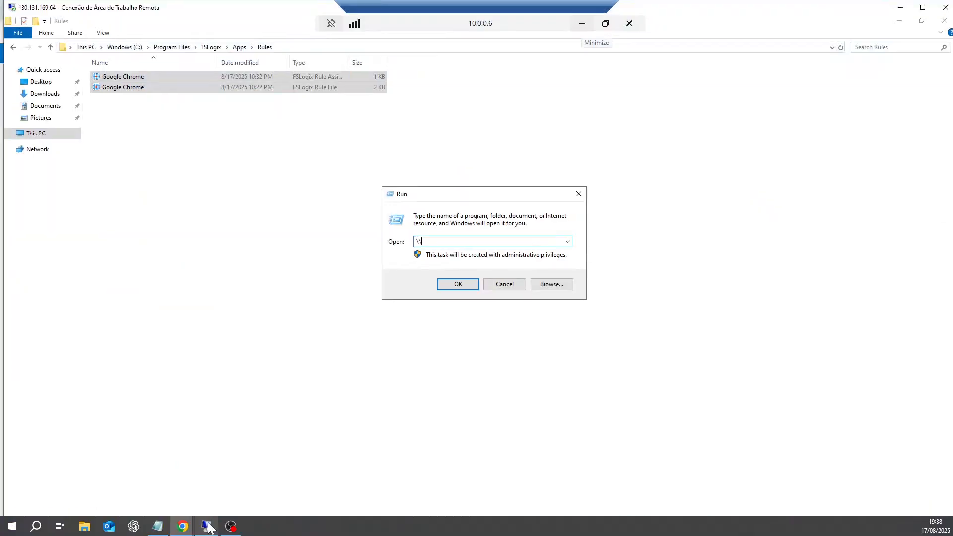
Step: Complete the path \\vm-avd-1\c$ in Run to open vm-avd-1's C drive share
text(\)
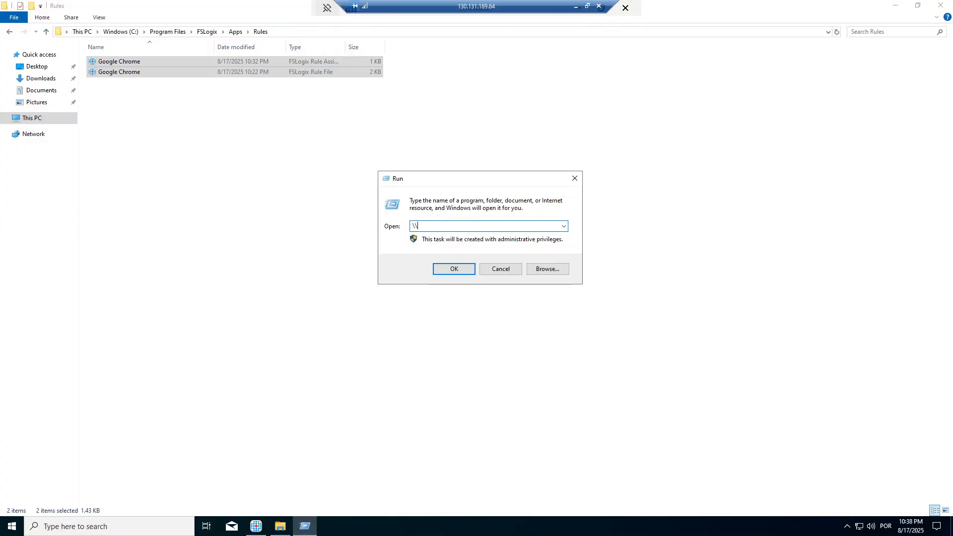
text(vm)
text(-avd-1)
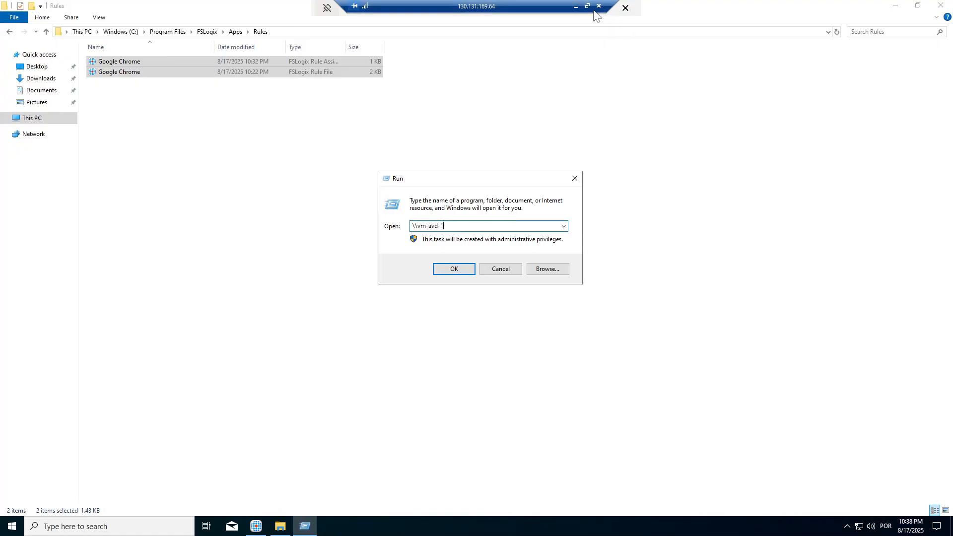
click(575, 6)
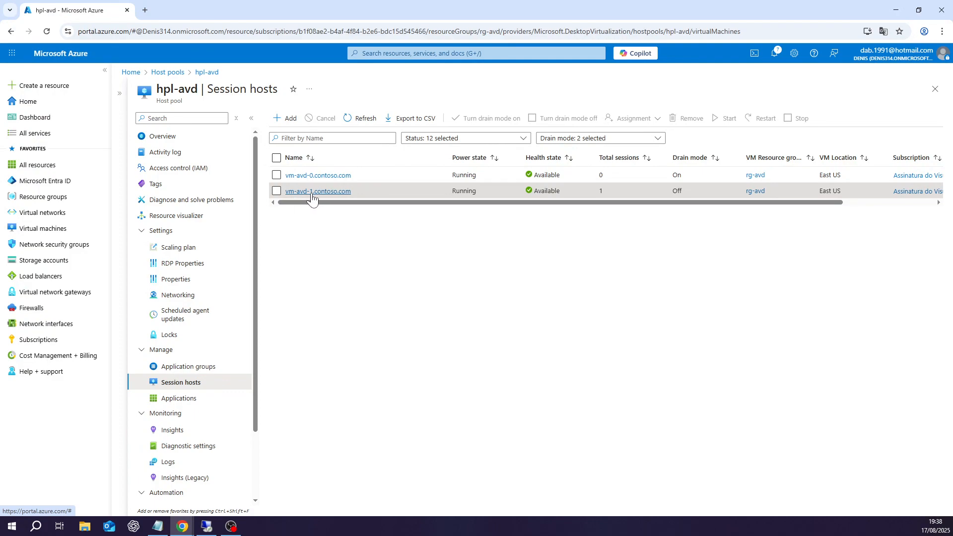
click(201, 529)
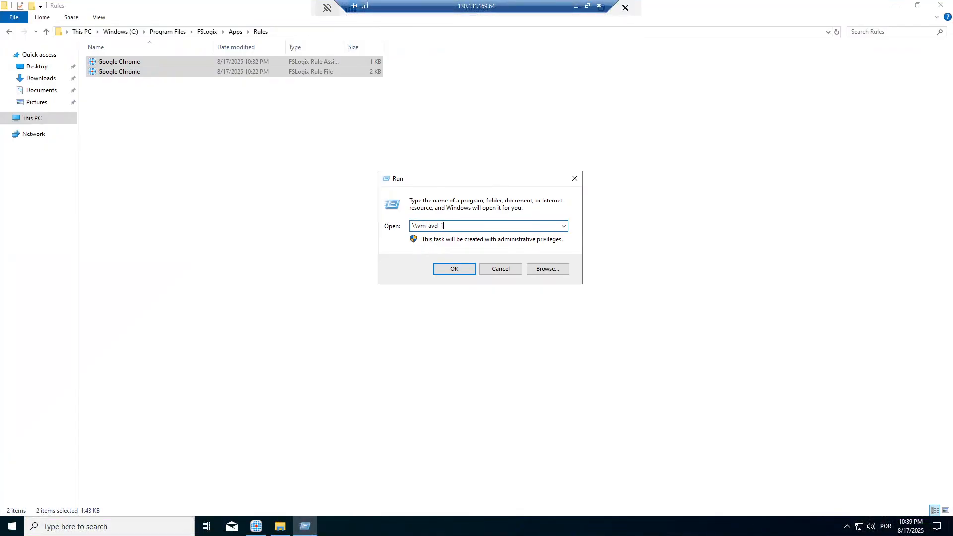
text(\c$)
click(455, 271)
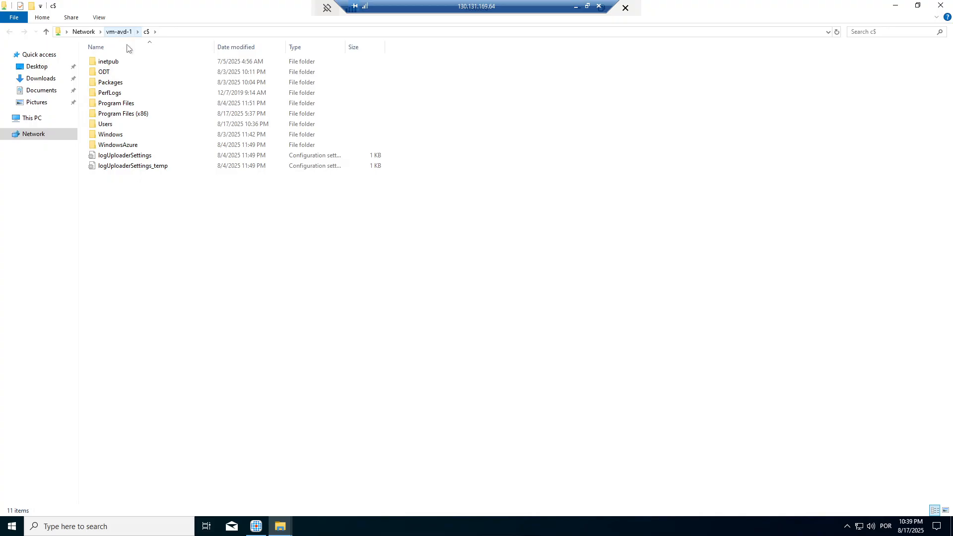
Step: Paste both Google Chrome rule files into Program Files\FSLogix\Apps\Rules on vm-avd-1
double_click(116, 106)
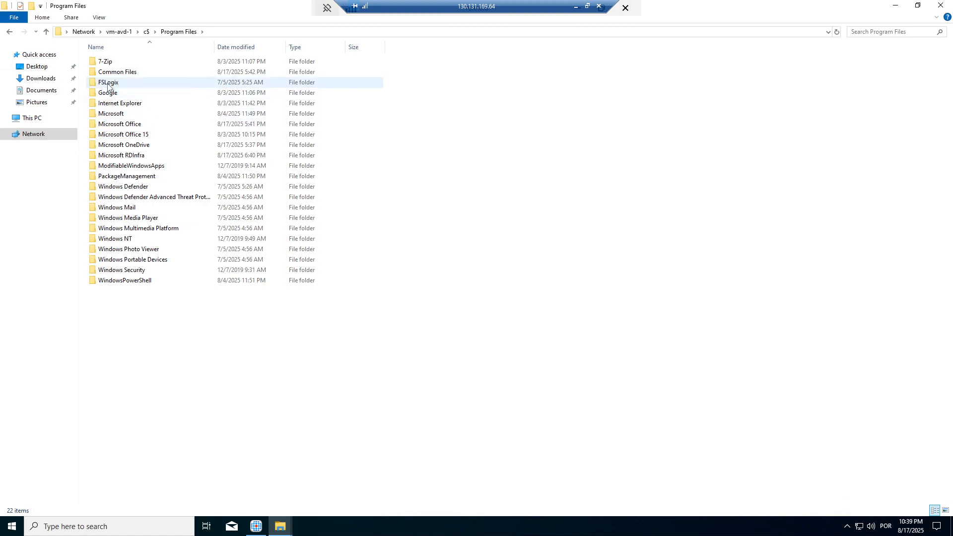
double_click(113, 82)
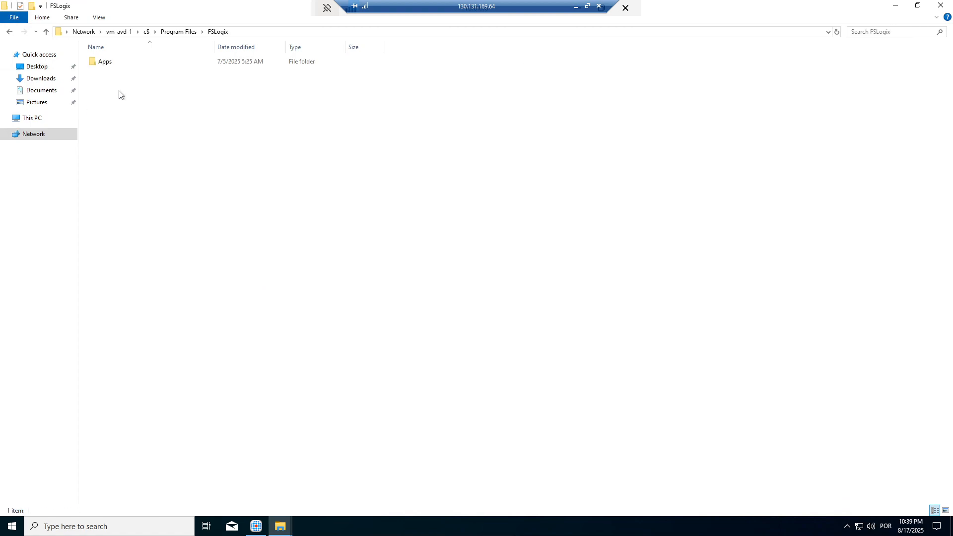
double_click(106, 65)
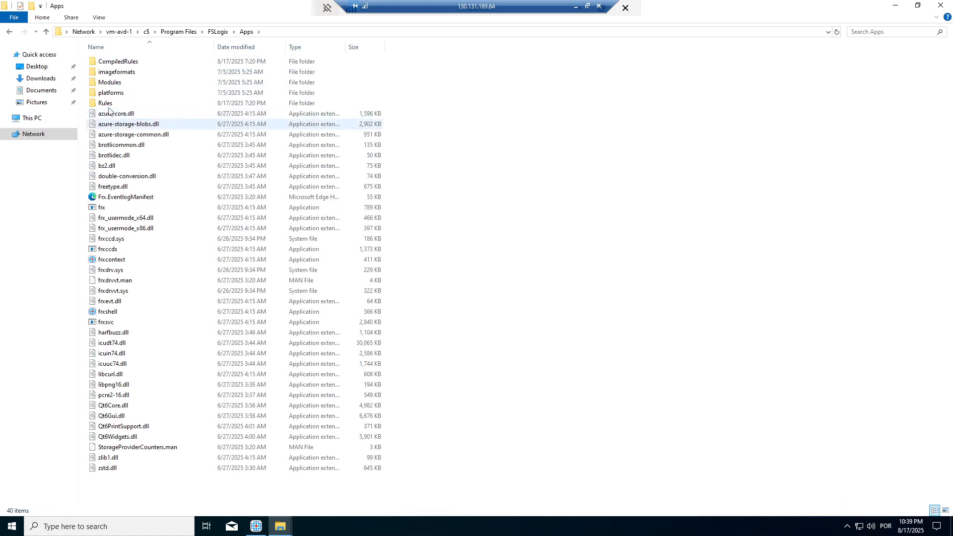
double_click(106, 103)
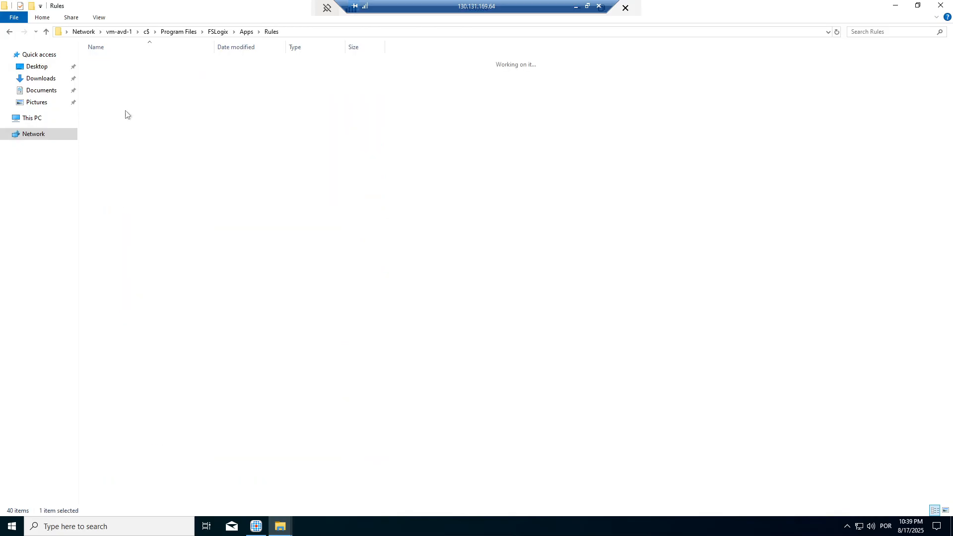
right_click(252, 147)
click(276, 217)
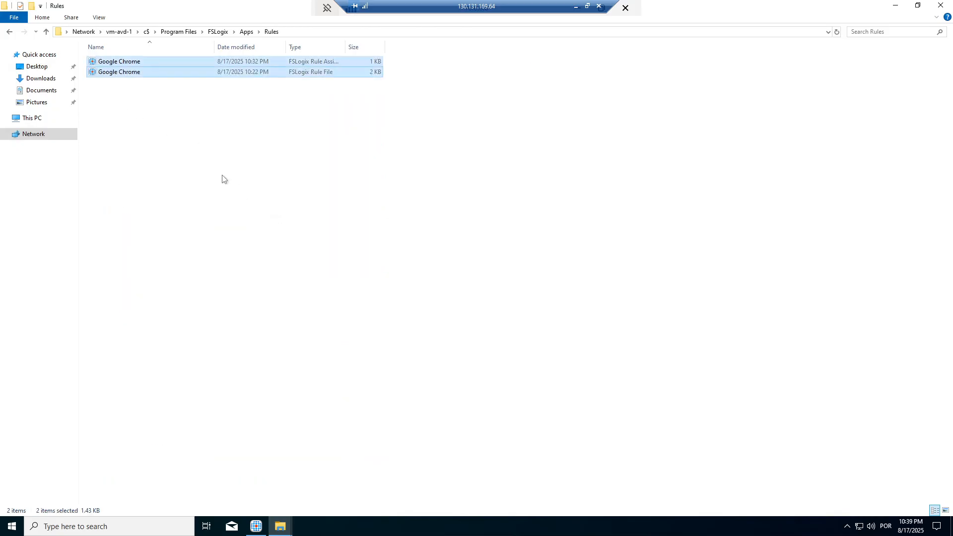
click(222, 177)
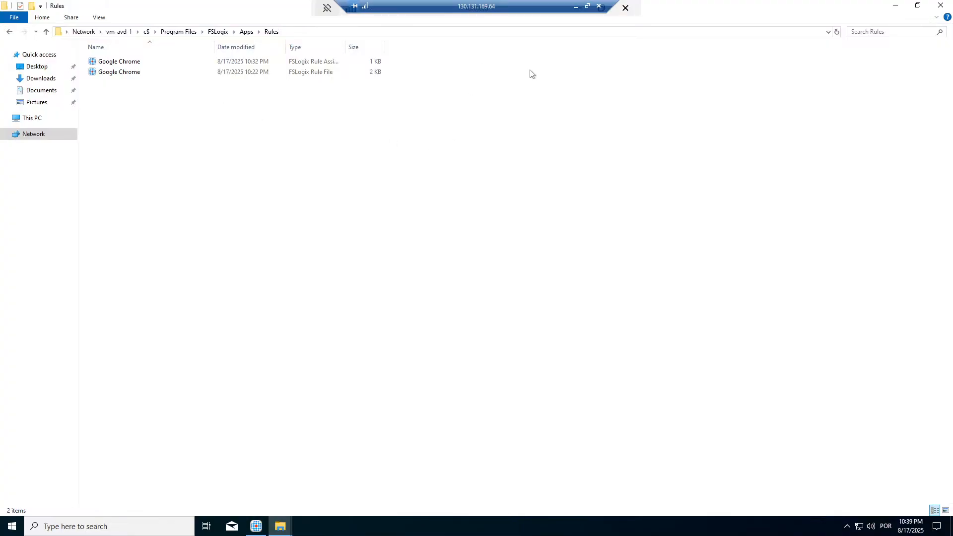
click(577, 7)
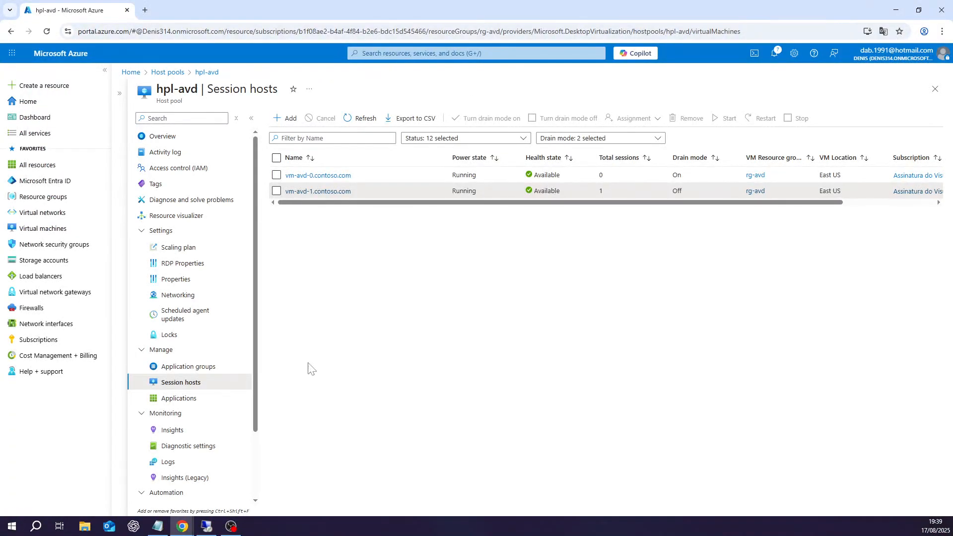
Step: Launch the Session-Desktop tile in the AVD web client and submit the test user's password
mouse_move(182, 525)
click(216, 509)
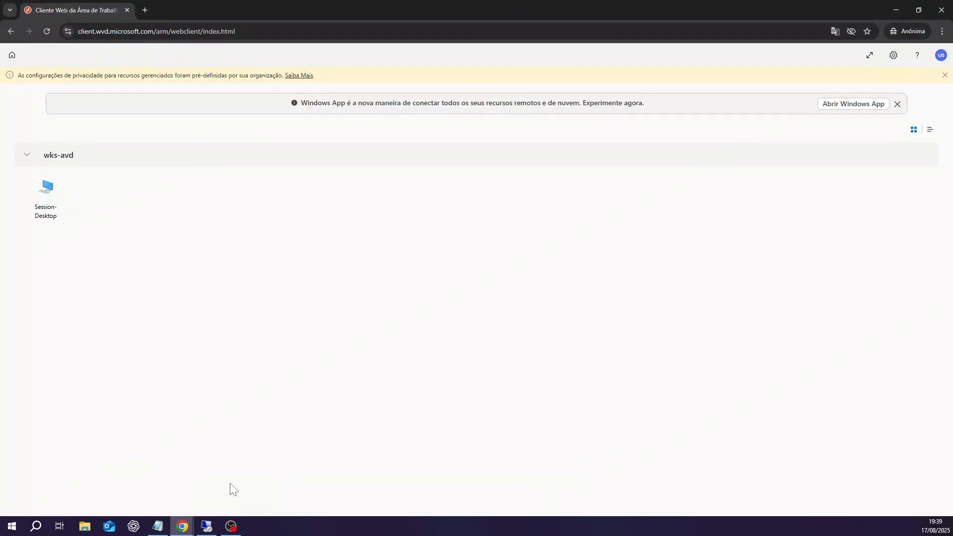
click(51, 210)
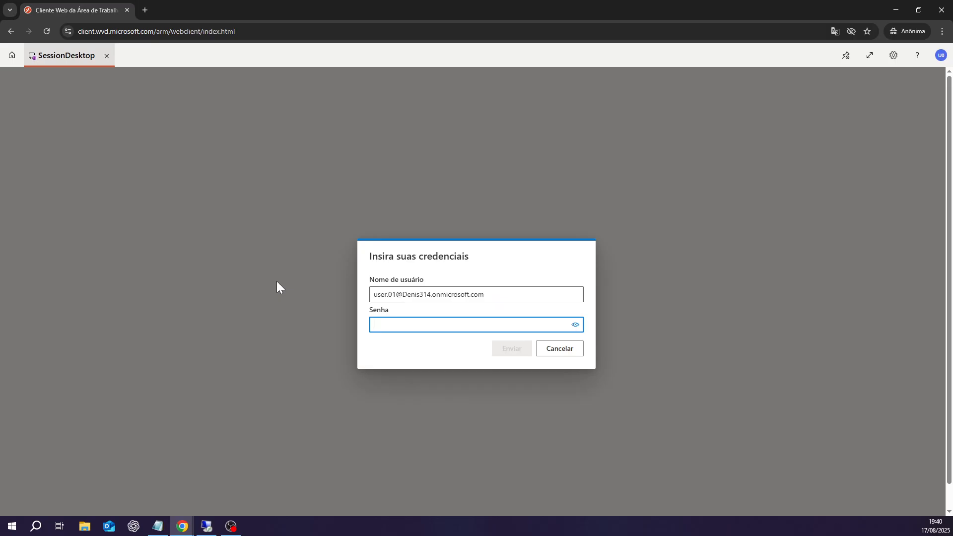
text(••••••••••)
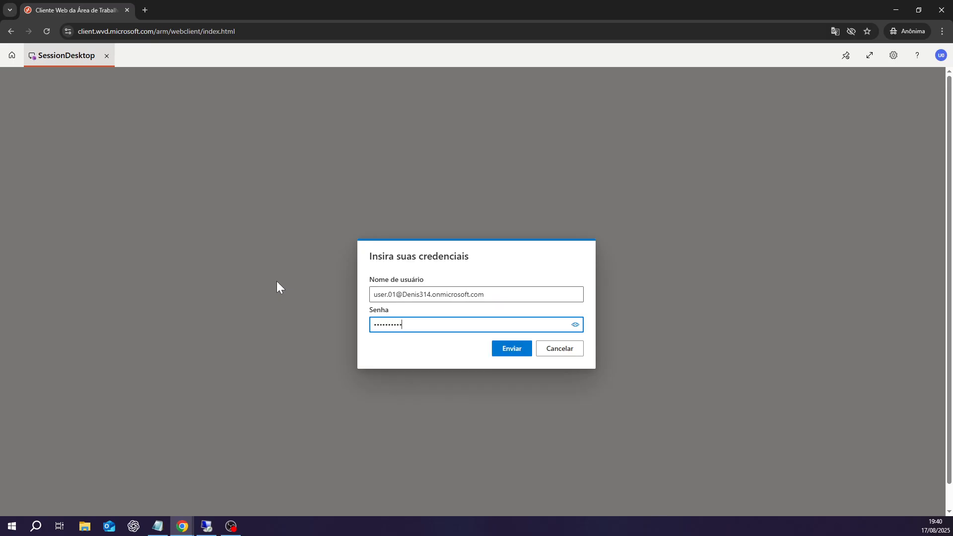
text(••••)
click(509, 350)
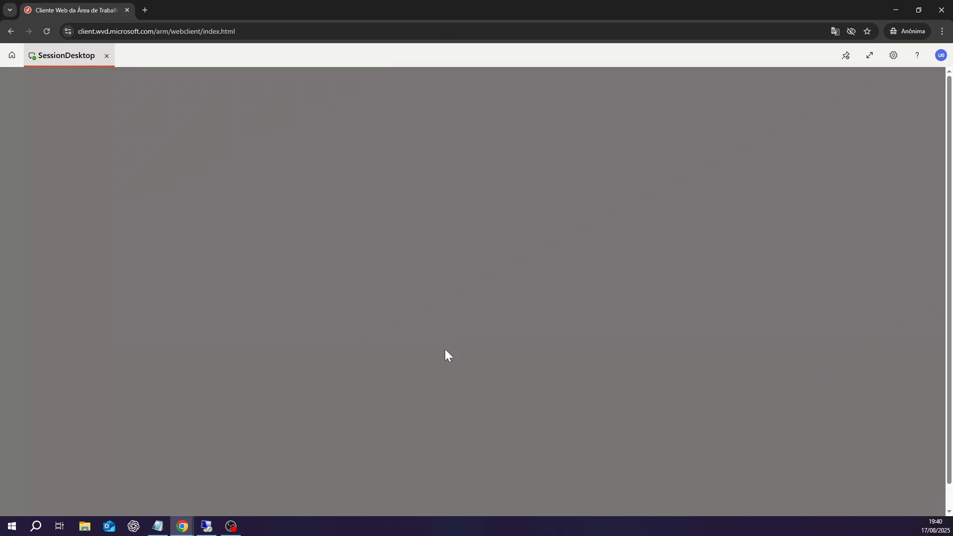